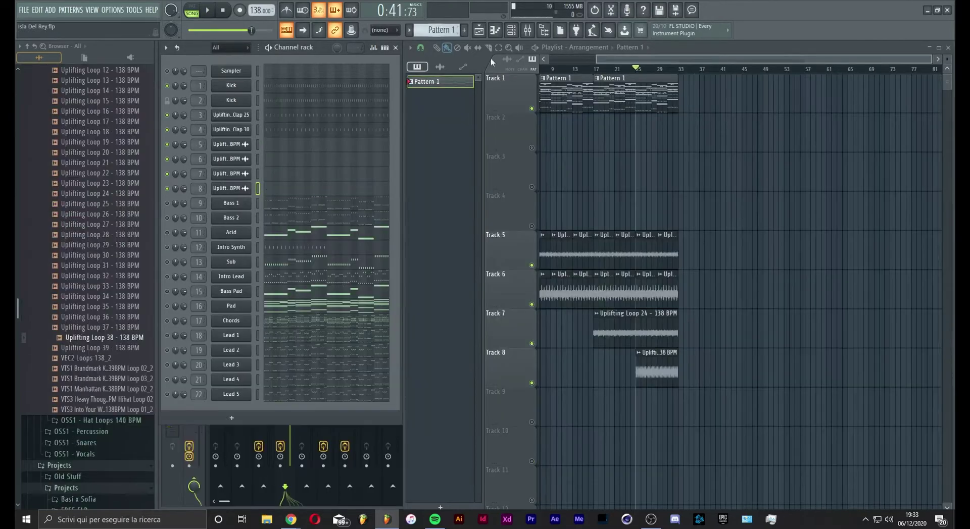
- Delete the Pattern 1 clips from Track 1 and split Pattern 1 by channel
{"action": "key", "text": "Delete"}
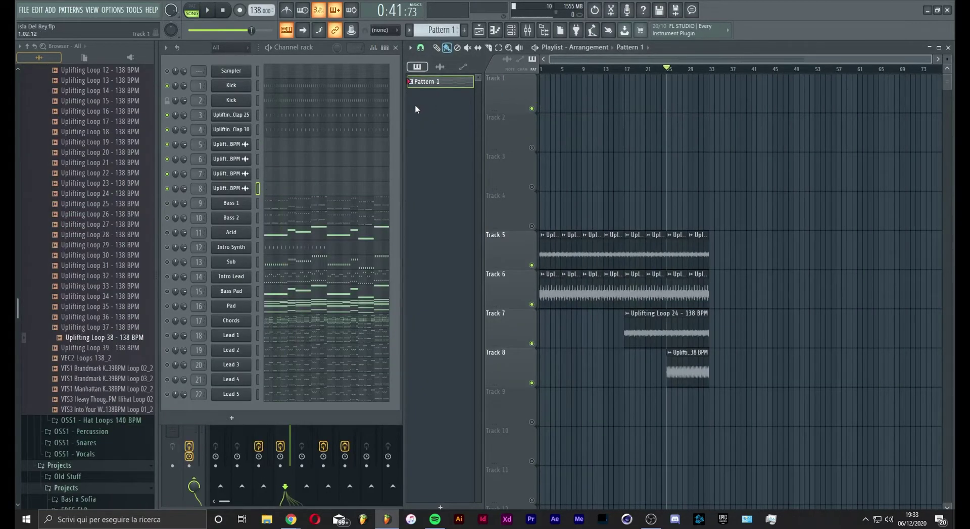
{"action": "left_click", "coordinate": [426, 32]}
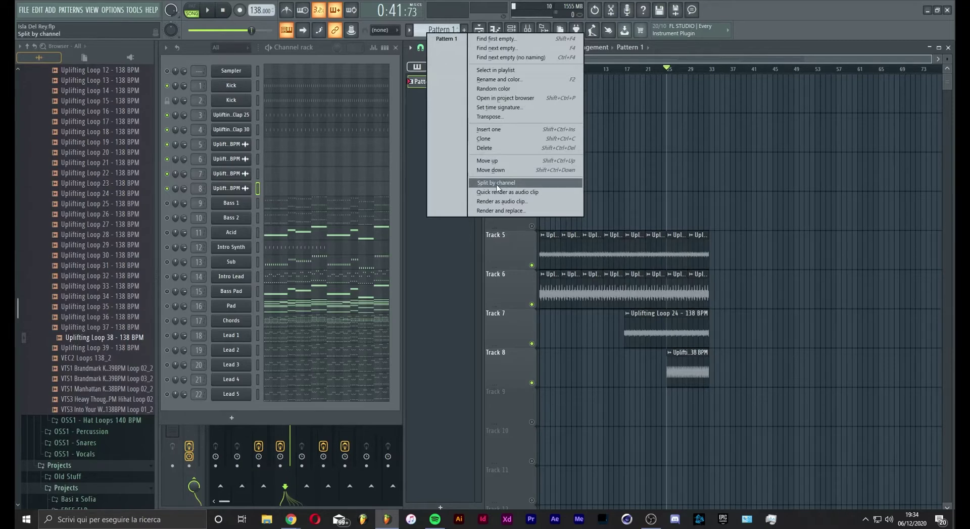
{"action": "left_click", "coordinate": [259, 97]}
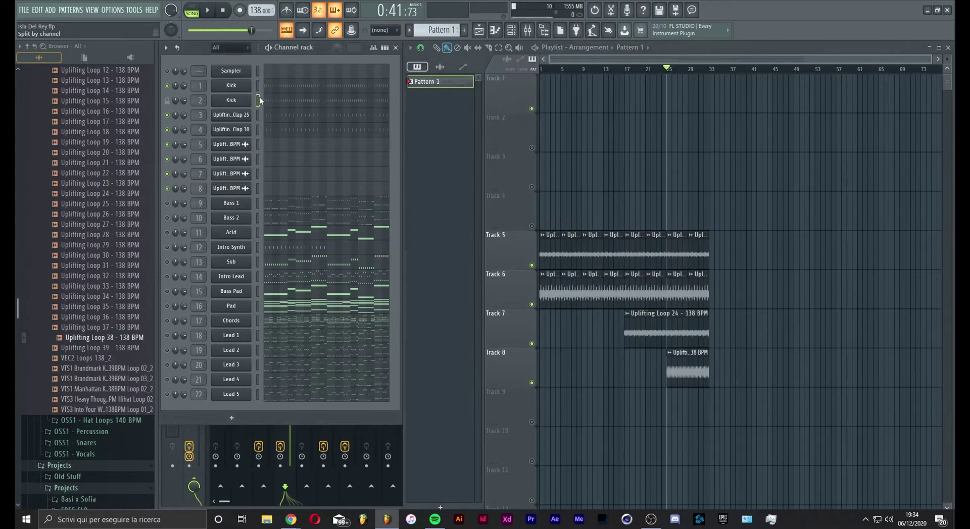
{"action": "left_click", "coordinate": [433, 33]}
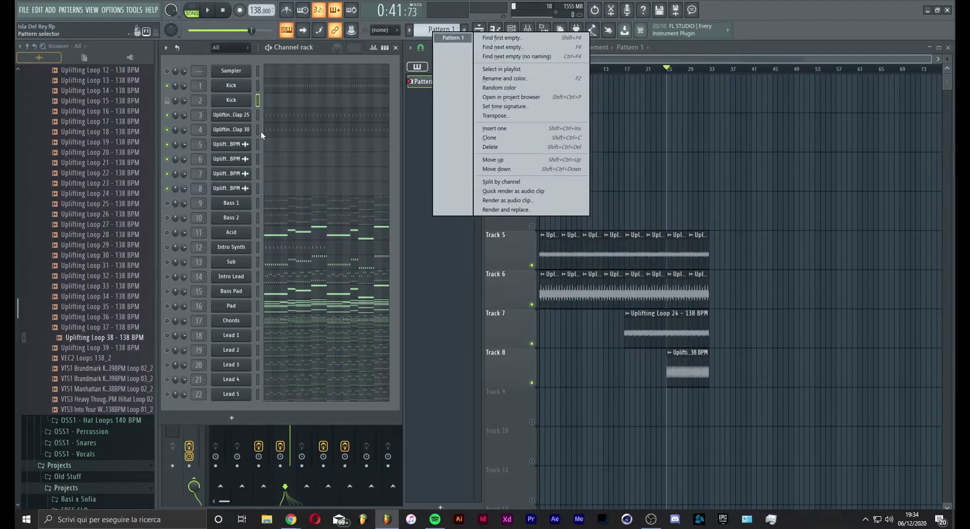
{"action": "left_click", "coordinate": [260, 131]}
{"action": "left_click", "coordinate": [437, 29]}
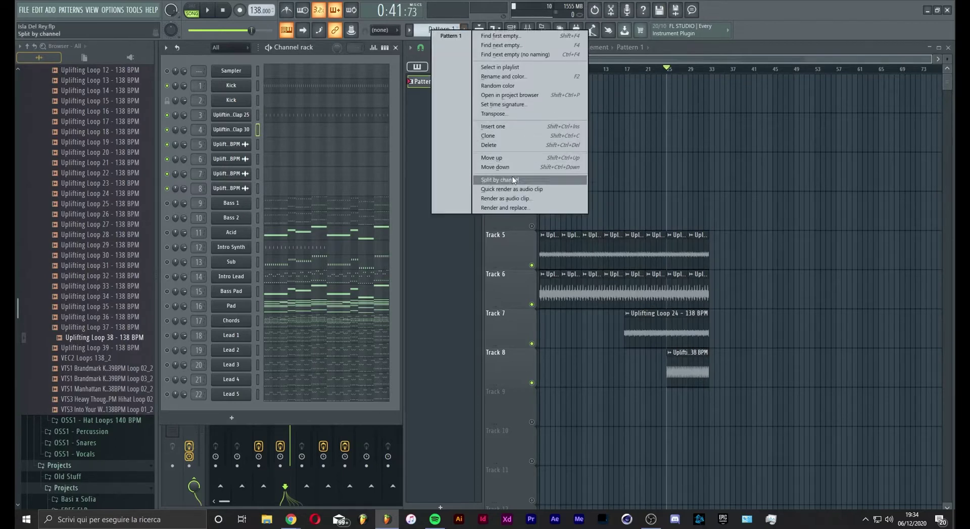
{"action": "left_click", "coordinate": [499, 181]}
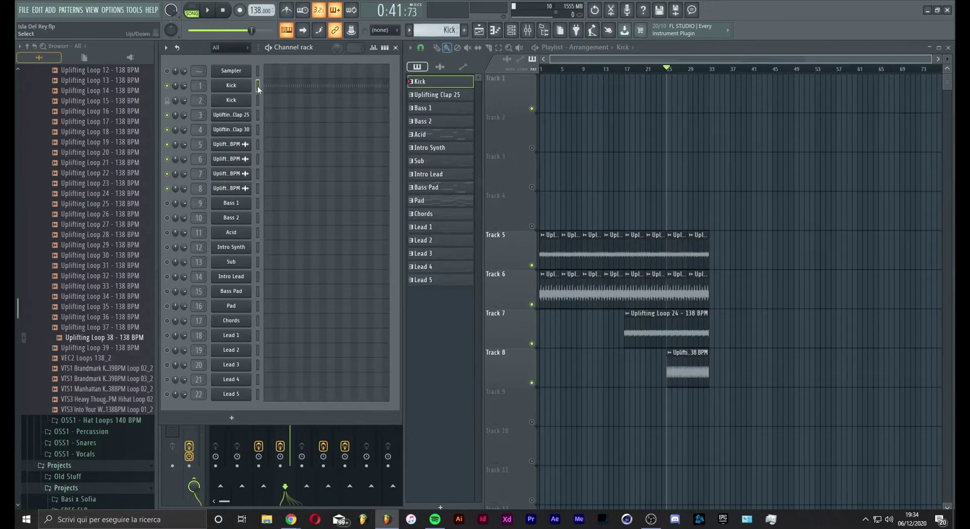
- Copy the first Kick's notes into the second Kick channel, and the Uplifting Clap 25 notes into the Clap 30 channel
{"action": "left_click", "coordinate": [258, 100]}
{"action": "scroll", "coordinate": [437, 32], "scroll_direction": "down", "scroll_amount": 1}
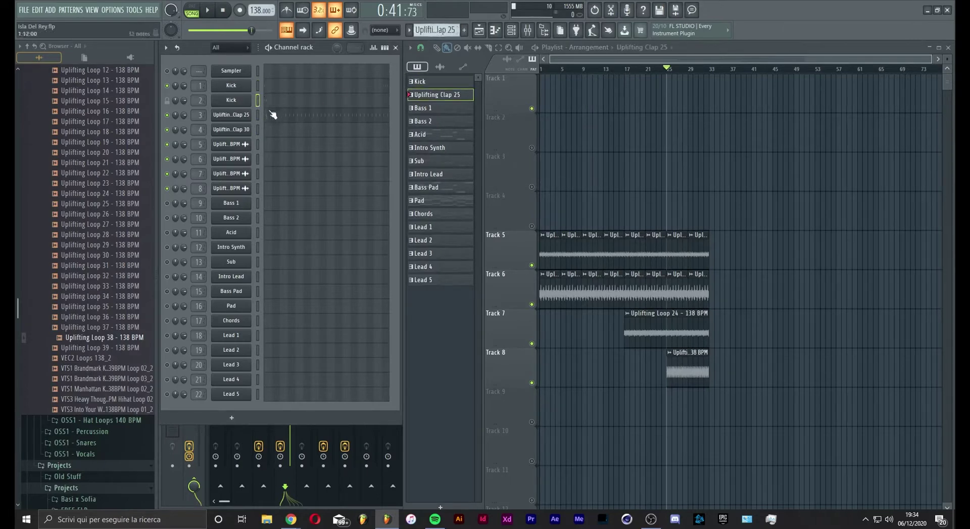
{"action": "left_click", "coordinate": [258, 128]}
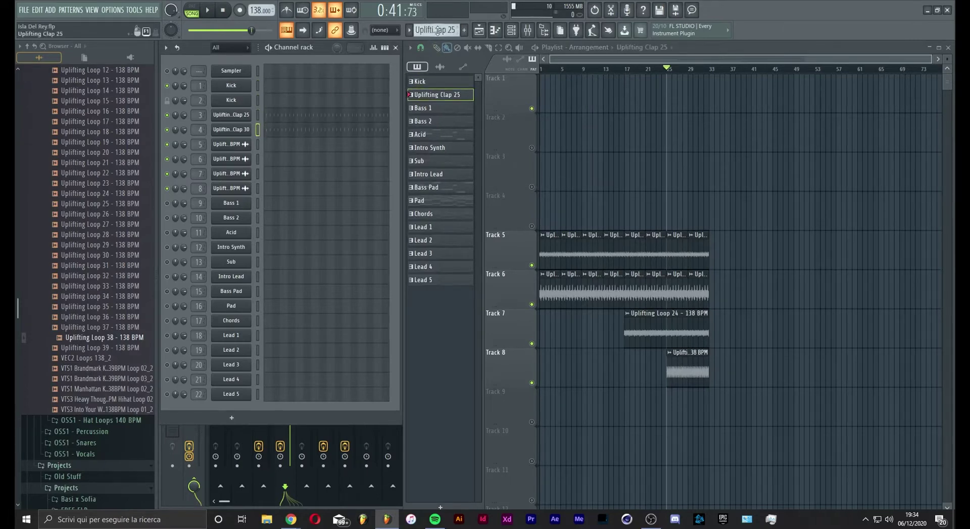
{"action": "scroll", "coordinate": [438, 30], "scroll_direction": "down", "scroll_amount": 1}
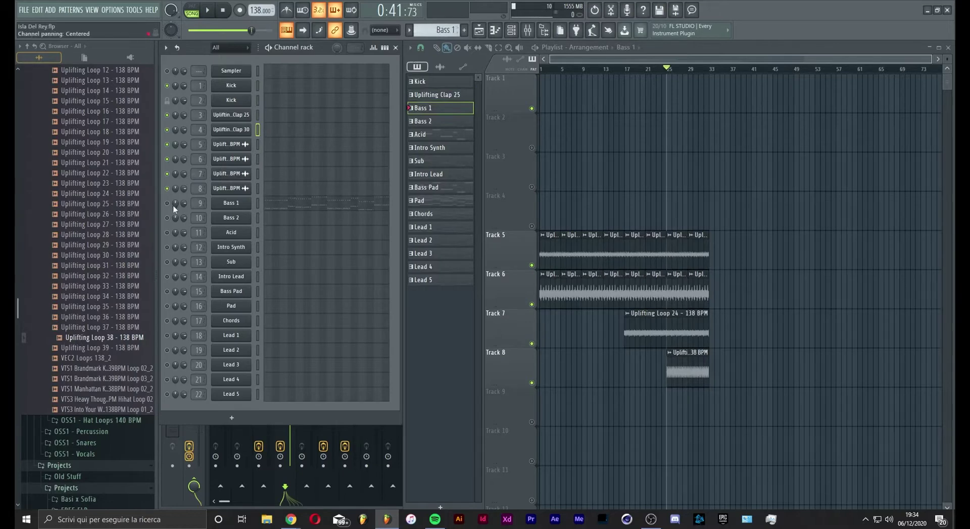
- Fill Track 1 with consecutive Kick pattern clips from bar 1 to bar 129
{"action": "scroll", "coordinate": [422, 29], "scroll_direction": "up", "scroll_amount": 2}
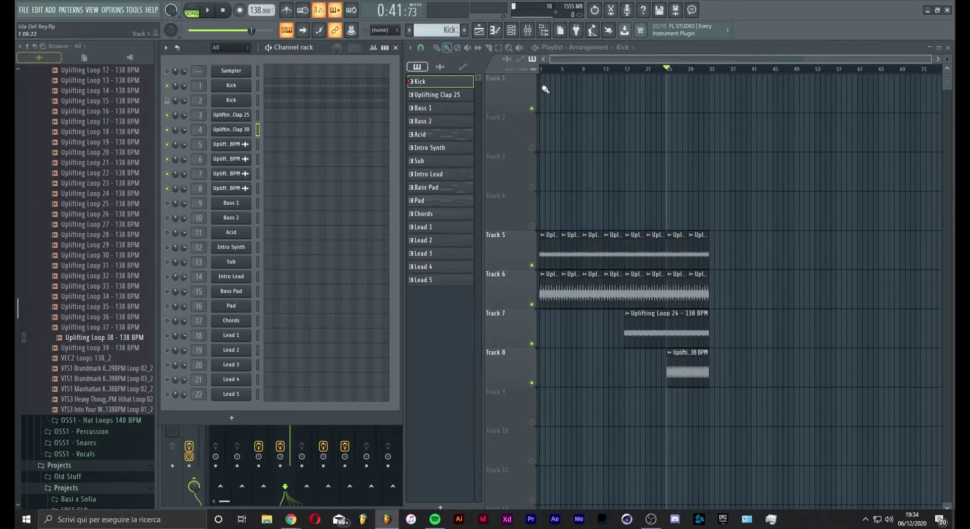
{"action": "left_click_drag", "start_coordinate": [545, 89], "coordinate": [645, 91]}
{"action": "scroll", "coordinate": [692, 73], "scroll_direction": "up", "scroll_amount": 2}
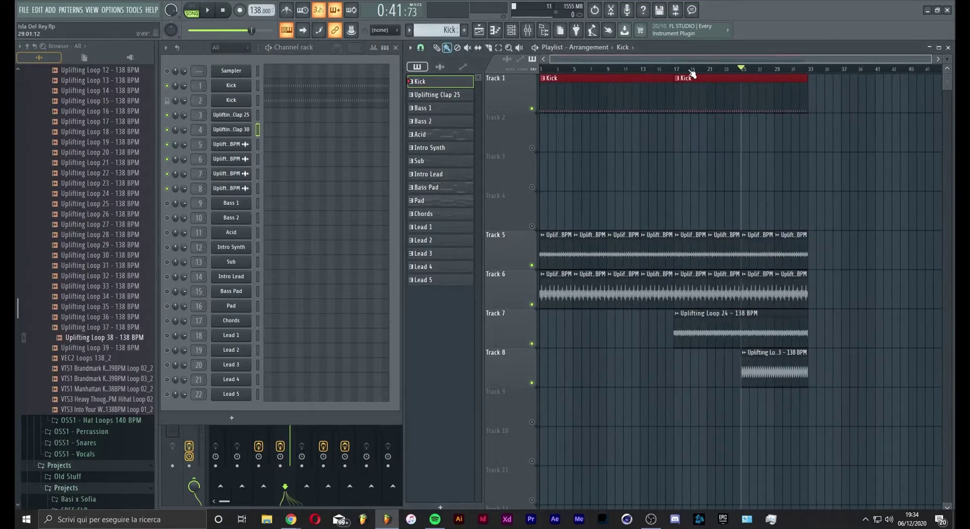
{"action": "left_click_drag", "start_coordinate": [814, 92], "coordinate": [940, 91]}
{"action": "scroll", "coordinate": [732, 74], "scroll_direction": "down", "scroll_amount": 2}
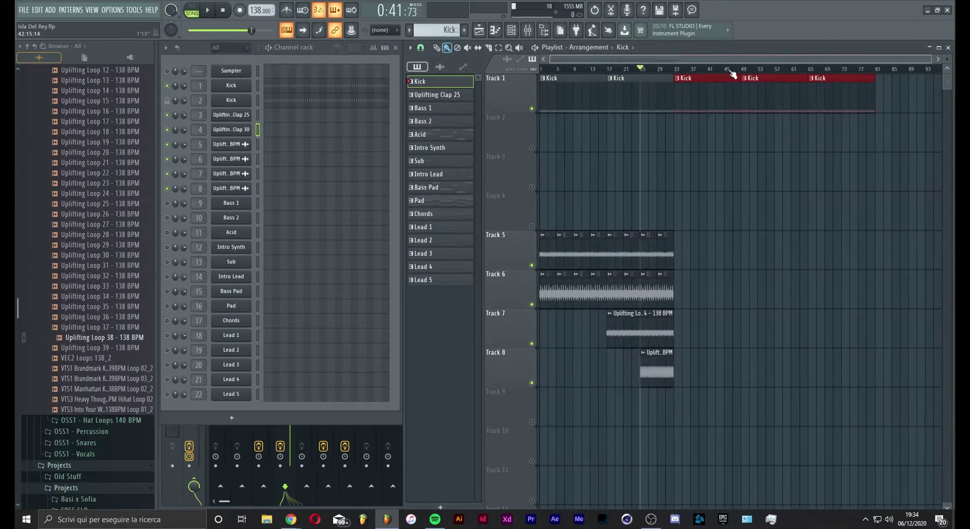
{"action": "left_click_drag", "start_coordinate": [882, 83], "coordinate": [941, 86]}
{"action": "scroll", "coordinate": [814, 63], "scroll_direction": "right", "scroll_amount": 4}
{"action": "scroll", "coordinate": [815, 70], "scroll_direction": "down", "scroll_amount": 2}
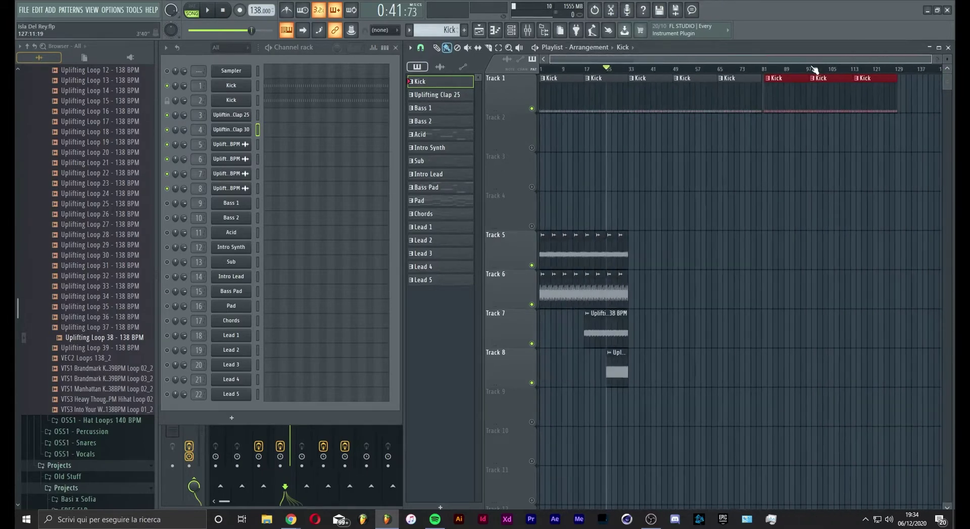
{"action": "left_click", "coordinate": [787, 98]}
- Cut the Kick clips on Track 1 off at bar 89 and add Kick clips so one starts every 8 bars
{"action": "left_click", "coordinate": [851, 69]}
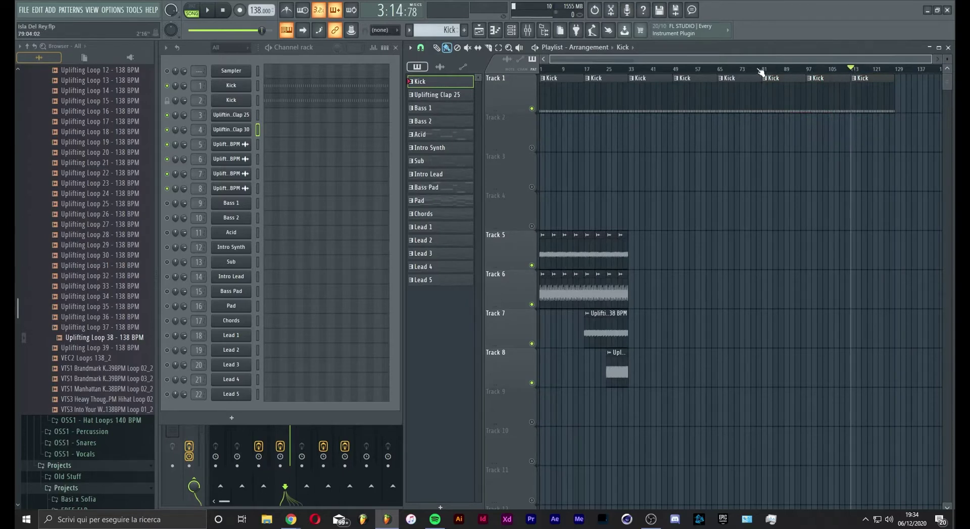
{"action": "left_click_drag", "start_coordinate": [761, 72], "coordinate": [787, 74]}
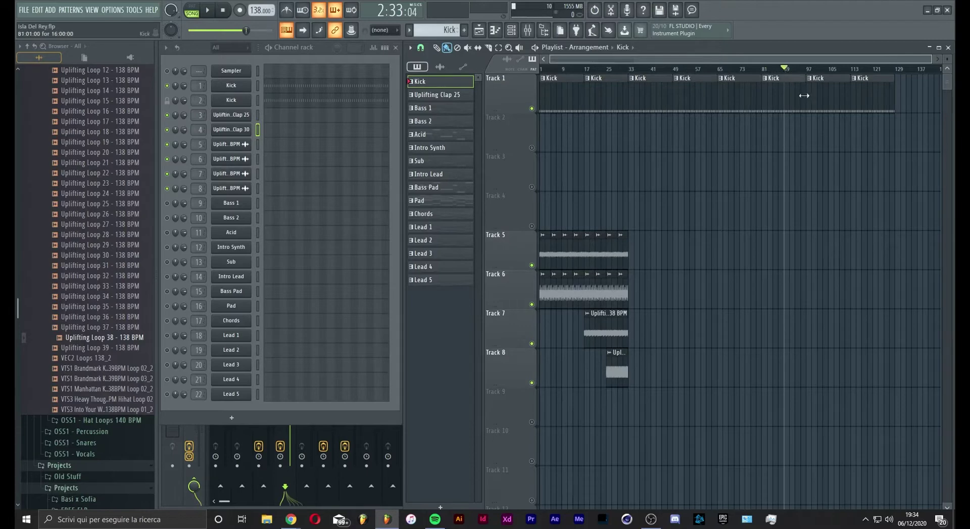
{"action": "right_click", "coordinate": [823, 96]}
{"action": "right_click", "coordinate": [885, 100]}
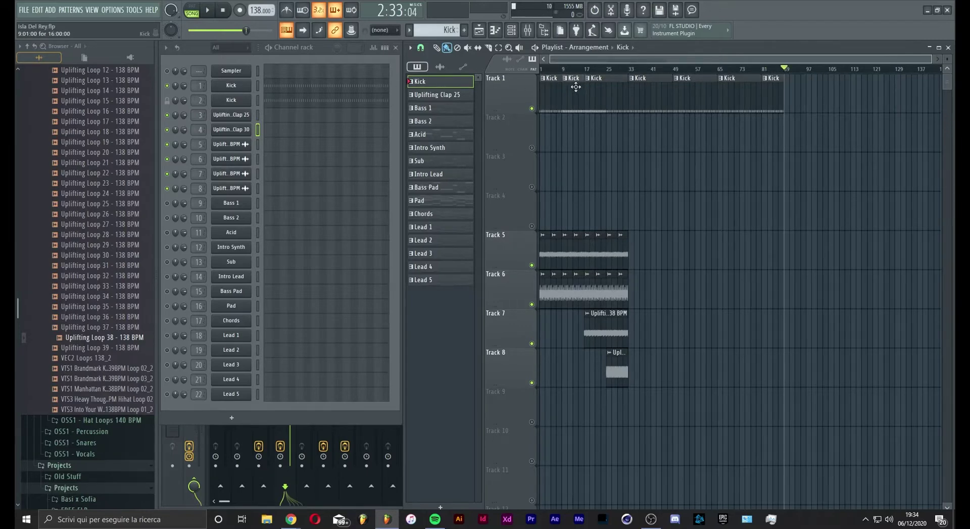
{"action": "left_click", "coordinate": [612, 93]}
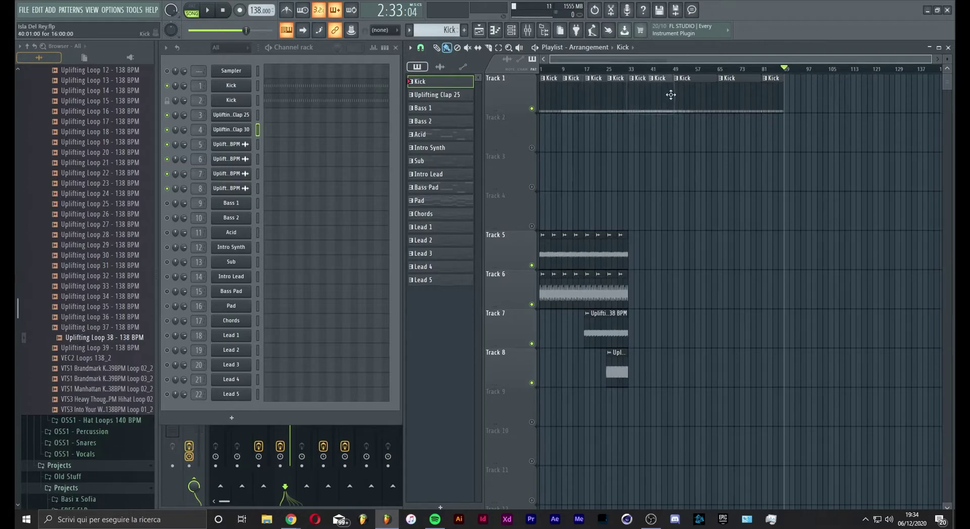
- Delete the first Kick channel's notes from bar 9 onward and copy the shortened 8-bar sequence into the second Kick channel
{"action": "left_click", "coordinate": [305, 95]}
{"action": "scroll", "coordinate": [447, 110], "scroll_direction": "left", "scroll_amount": 3}
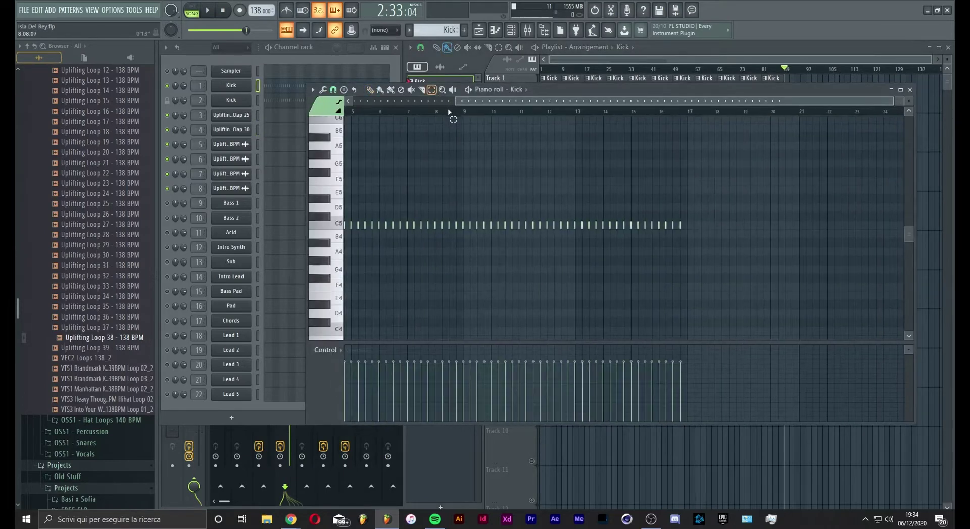
{"action": "left_click_drag", "start_coordinate": [790, 187], "coordinate": [574, 265]}
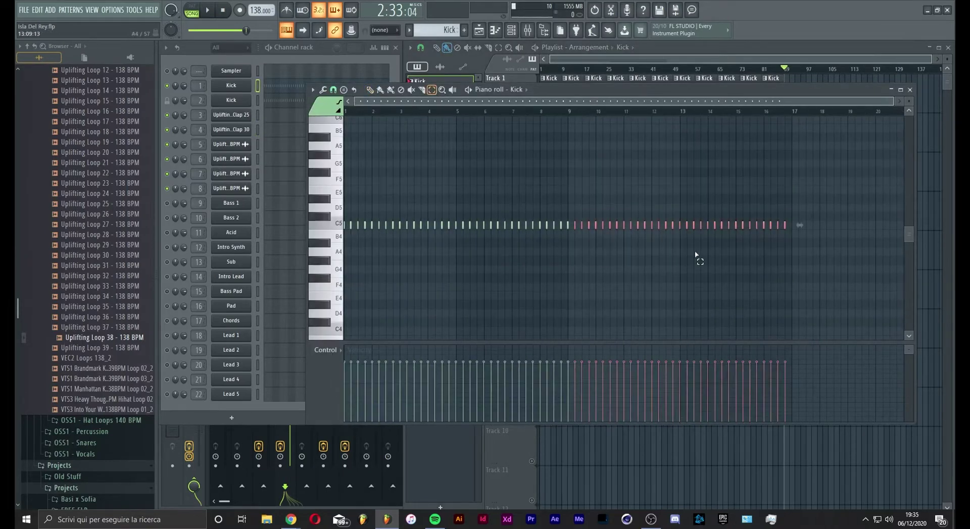
{"action": "key", "text": "Delete"}
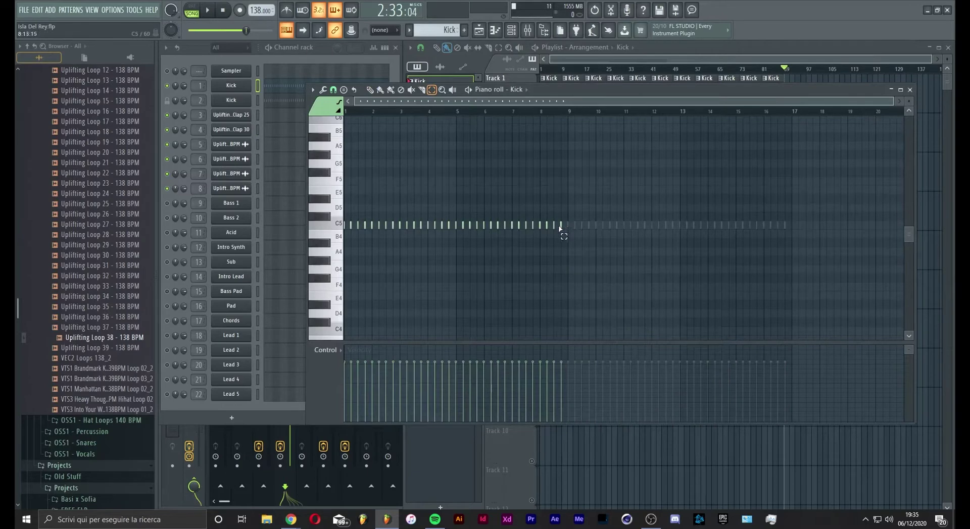
{"action": "key", "text": "Escape"}
{"action": "left_click", "coordinate": [257, 89]}
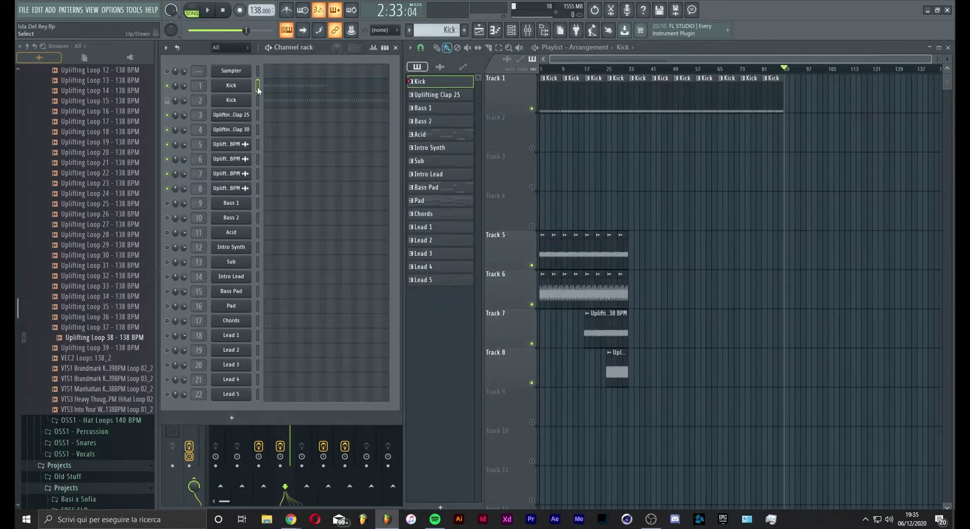
- Play the section before bar 33 and shorten the Kick clip starting at bar 25 so it ends at bar 29
{"action": "left_click", "coordinate": [617, 69]}
{"action": "key", "text": "space"}
{"action": "scroll", "coordinate": [627, 74], "scroll_direction": "up", "scroll_amount": 4}
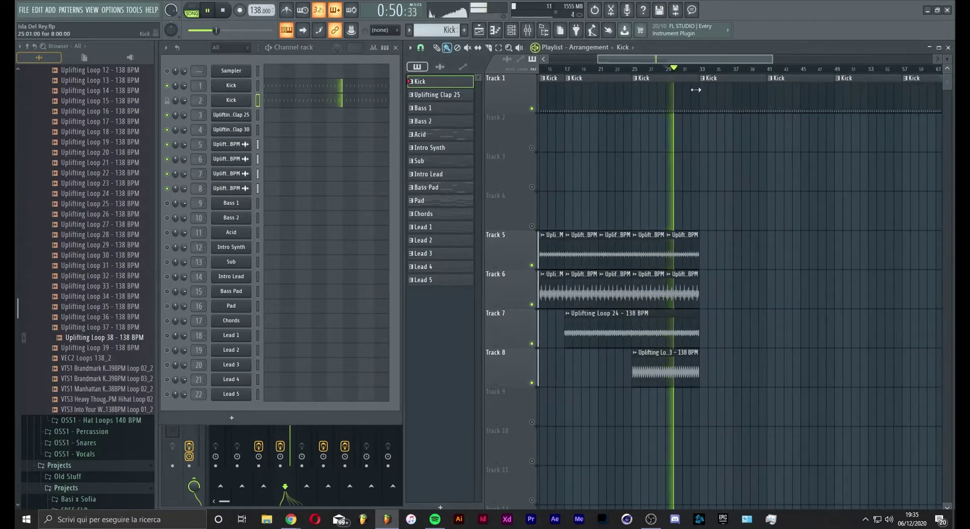
{"action": "left_click_drag", "start_coordinate": [696, 90], "coordinate": [664, 90]}
{"action": "left_click", "coordinate": [686, 127]}
{"action": "right_click", "coordinate": [698, 146]}
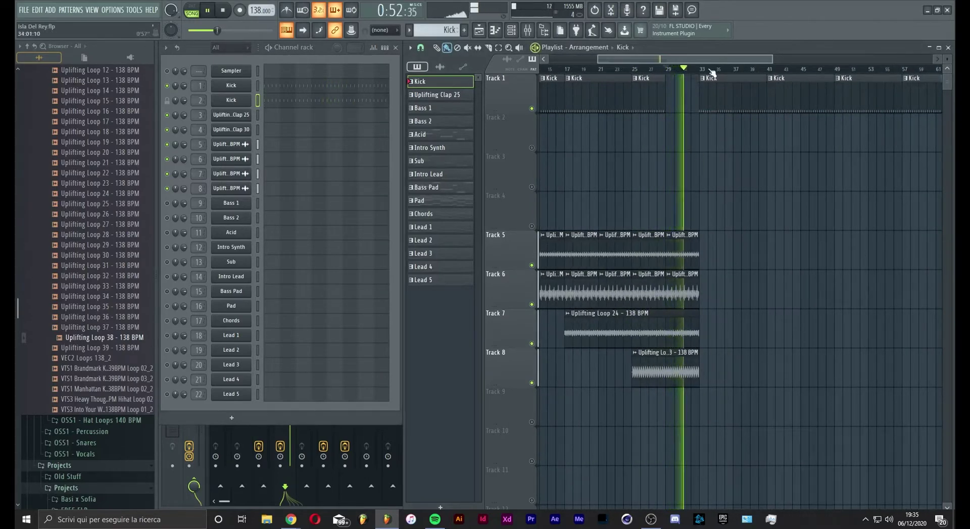
{"action": "scroll", "coordinate": [713, 74], "scroll_direction": "down", "scroll_amount": 3}
{"action": "key", "text": "space"}
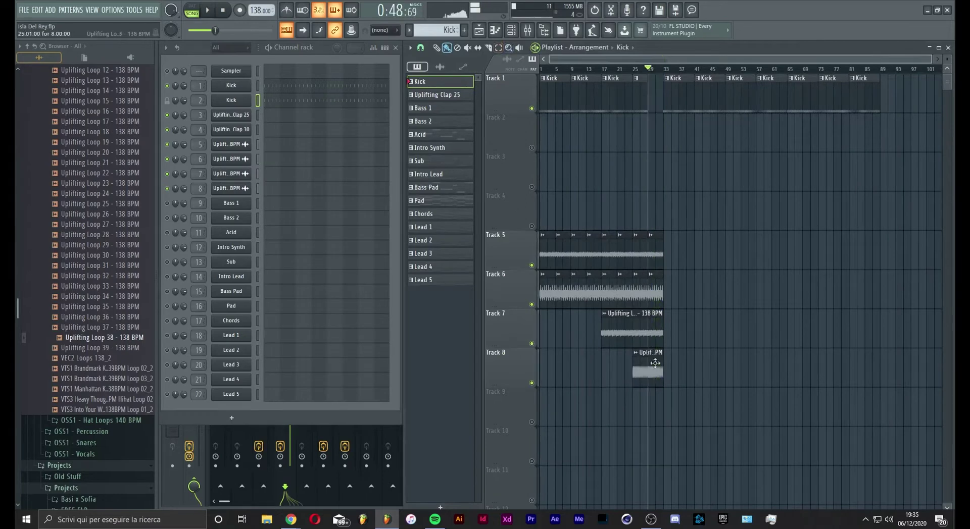
- Move Uplifting Loop 23 on Track 8 to cover bars 65 to 81 with two clips, and add Uplifting Loop 24 on Track 7 from bar 49 to 81
{"action": "left_click_drag", "start_coordinate": [655, 363], "coordinate": [831, 371]}
{"action": "left_click", "coordinate": [838, 372]}
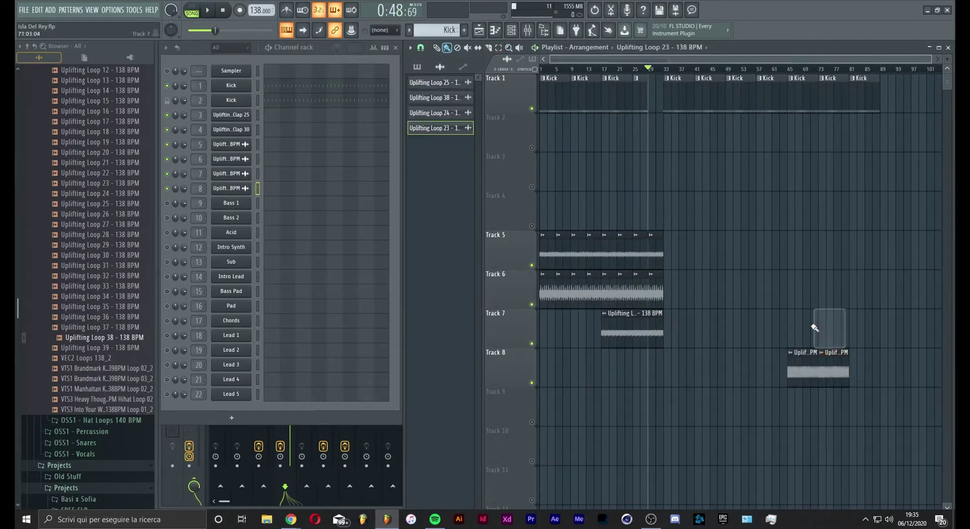
{"action": "left_click", "coordinate": [645, 327]}
{"action": "left_click", "coordinate": [792, 339]}
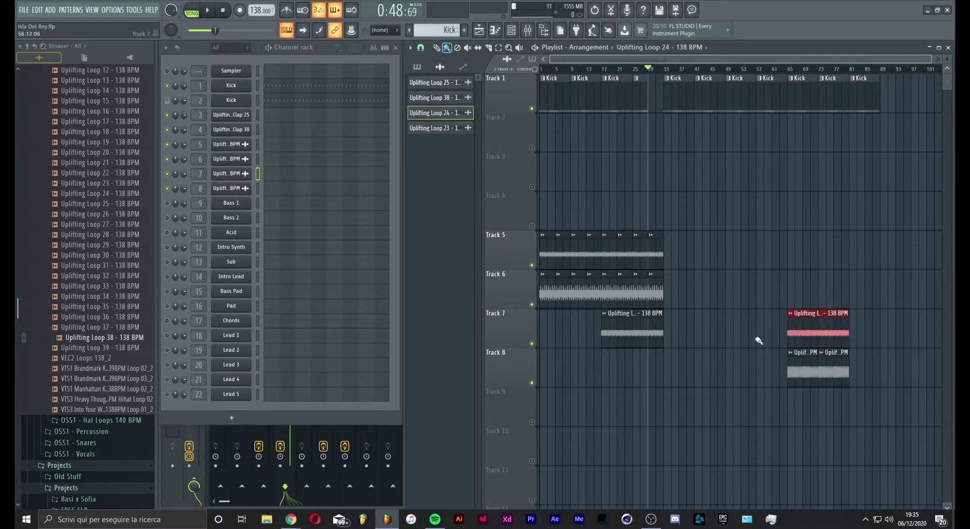
{"action": "left_click", "coordinate": [726, 339]}
{"action": "left_click", "coordinate": [719, 299]}
{"action": "right_click", "coordinate": [719, 299]}
- Extend Uplifting Loop 38 on Track 6 and Uplifting Loop 25 on Track 5 with repeated clips from bar 33 to bar 81
{"action": "left_click", "coordinate": [645, 292]}
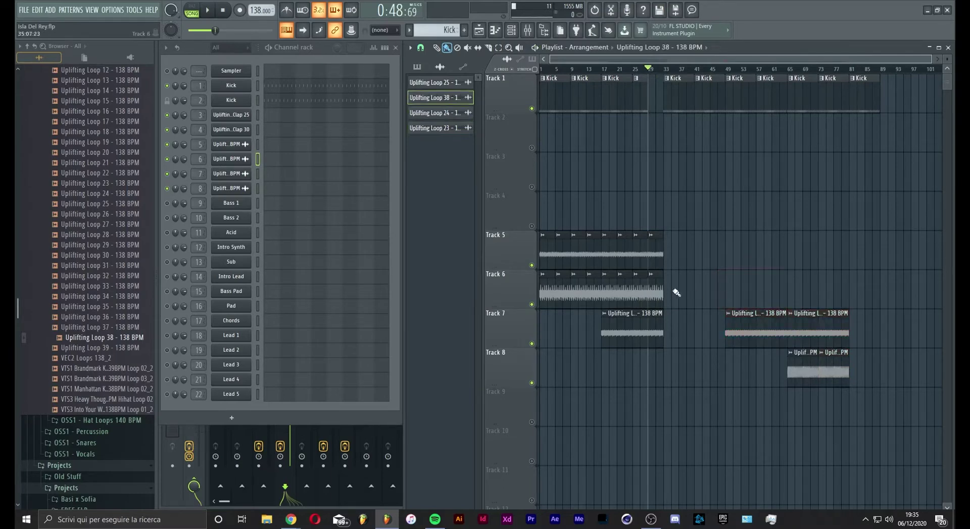
{"action": "left_click_drag", "start_coordinate": [668, 292], "coordinate": [834, 297]}
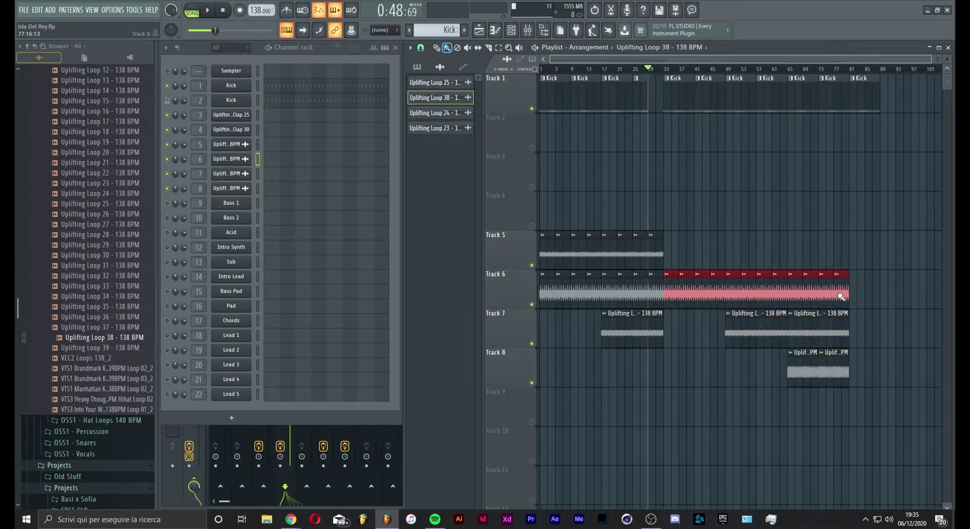
{"action": "left_click", "coordinate": [655, 252]}
{"action": "left_click_drag", "start_coordinate": [667, 254], "coordinate": [838, 261]}
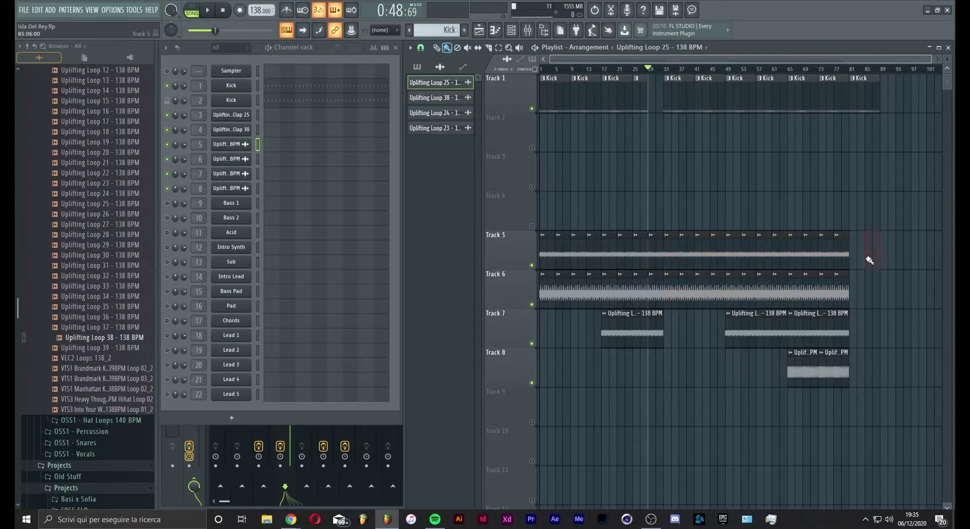
- Trim the loop clips before bar 33 to end at bar 32 on Track 5, bar 31 on Track 6 and bar 29 on Track 7
{"action": "right_click", "coordinate": [656, 285]}
{"action": "right_click", "coordinate": [656, 327]}
{"action": "key", "text": "space"}
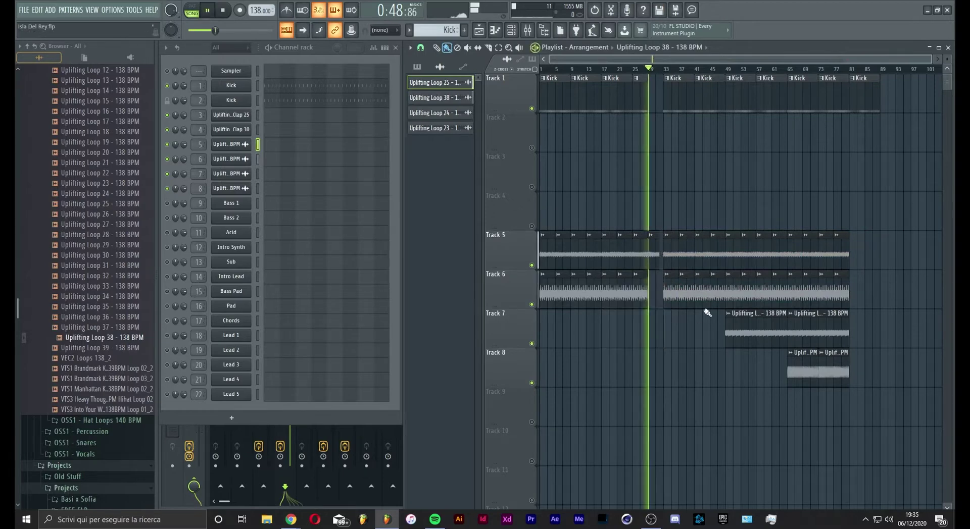
{"action": "key", "text": "ctrl+z"}
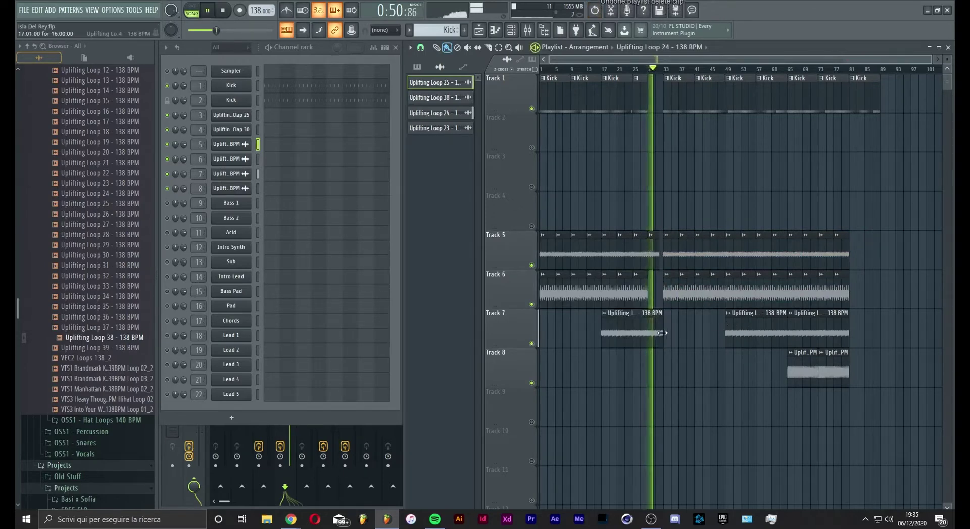
{"action": "left_click_drag", "start_coordinate": [658, 332], "coordinate": [648, 333]}
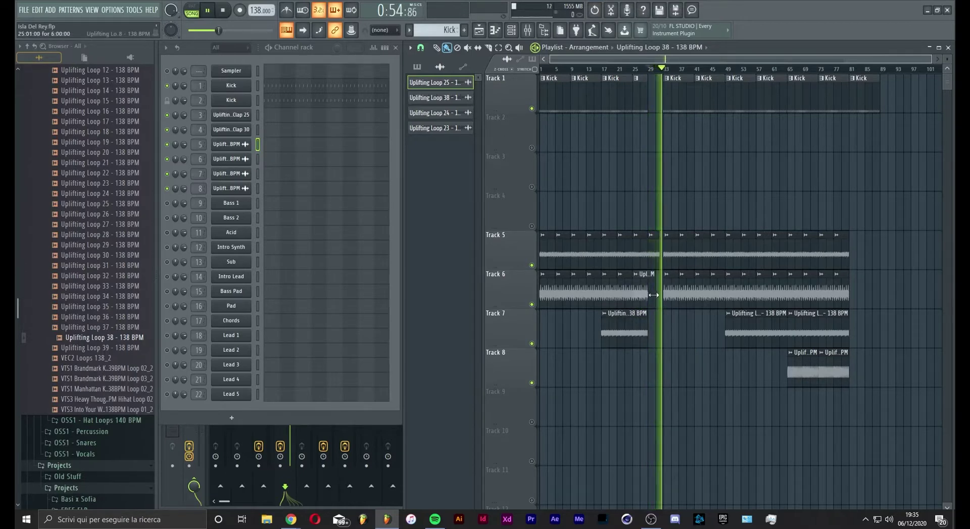
{"action": "left_click_drag", "start_coordinate": [647, 295], "coordinate": [654, 297]}
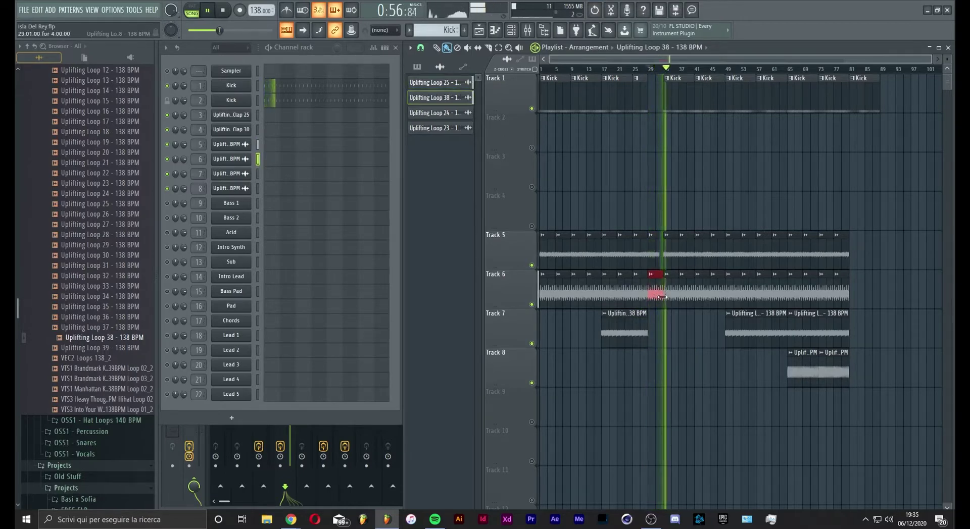
{"action": "left_click", "coordinate": [649, 69]}
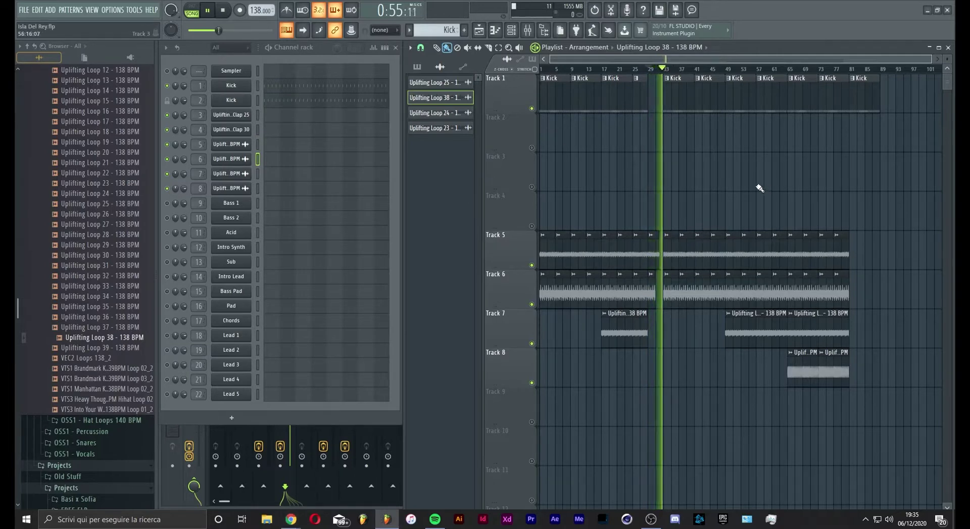
{"action": "scroll", "coordinate": [760, 189], "scroll_direction": "down", "scroll_amount": 3}
{"action": "scroll", "coordinate": [910, 243], "scroll_direction": "up", "scroll_amount": 3}
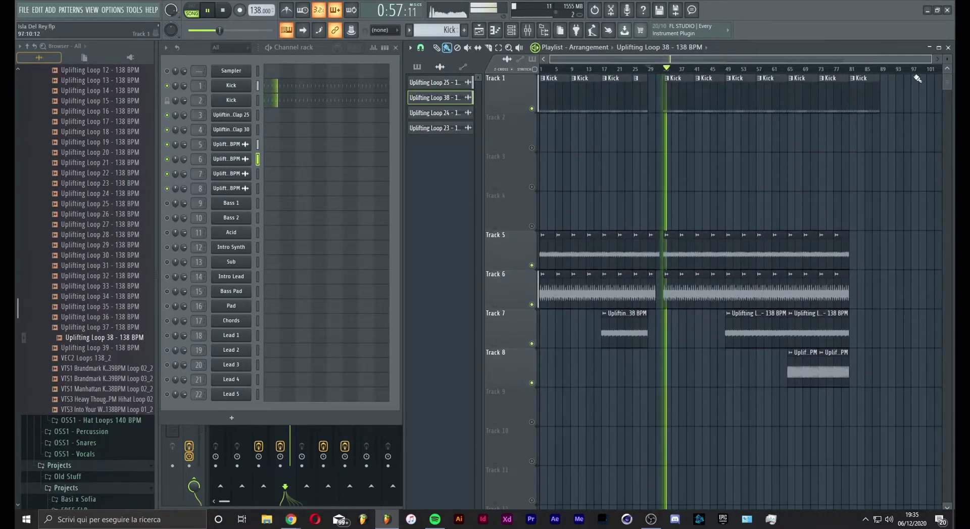
- Extend Uplifting Loop 25 on Track 5 and Uplifting Loop 38 on Track 6 from bar 81 to bar 89 with two clips each
{"action": "scroll", "coordinate": [917, 79], "scroll_direction": "up", "scroll_amount": 4}
{"action": "left_click_drag", "start_coordinate": [740, 247], "coordinate": [745, 246]}
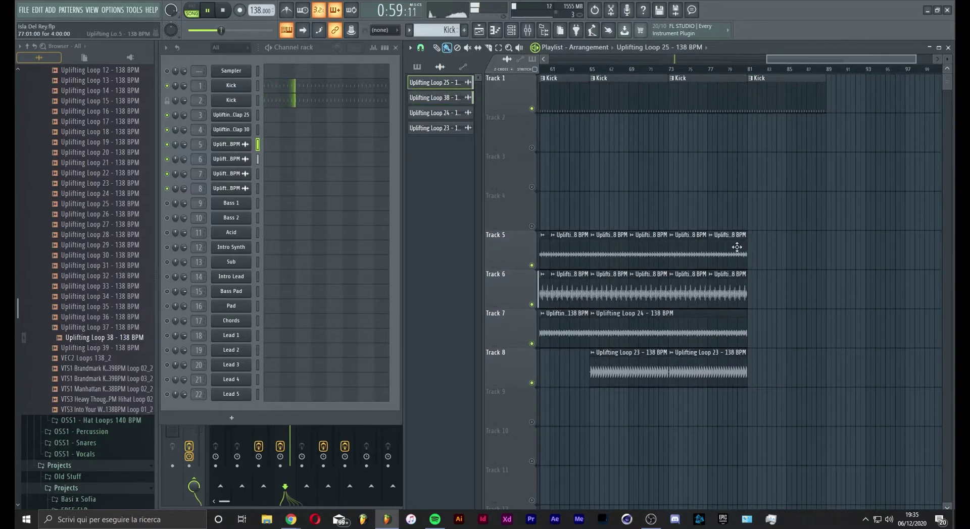
{"action": "left_click", "coordinate": [751, 250]}
{"action": "left_click", "coordinate": [751, 250]}
{"action": "left_click", "coordinate": [745, 288]}
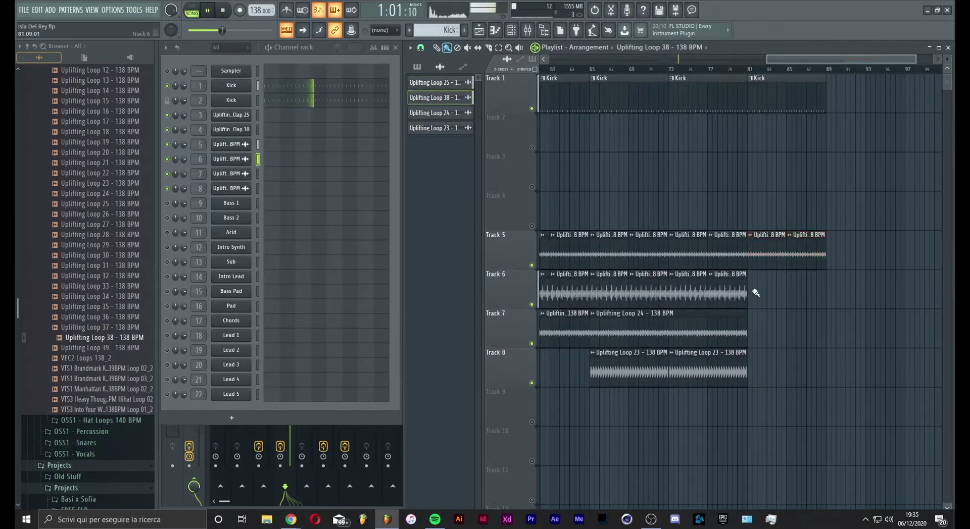
{"action": "left_click", "coordinate": [751, 290]}
{"action": "left_click", "coordinate": [753, 291]}
- Add an Uplifting Loop 24 clip at bar 81 on Track 7 and shorten it to end at bar 89
{"action": "left_click", "coordinate": [726, 331]}
{"action": "left_click", "coordinate": [754, 333]}
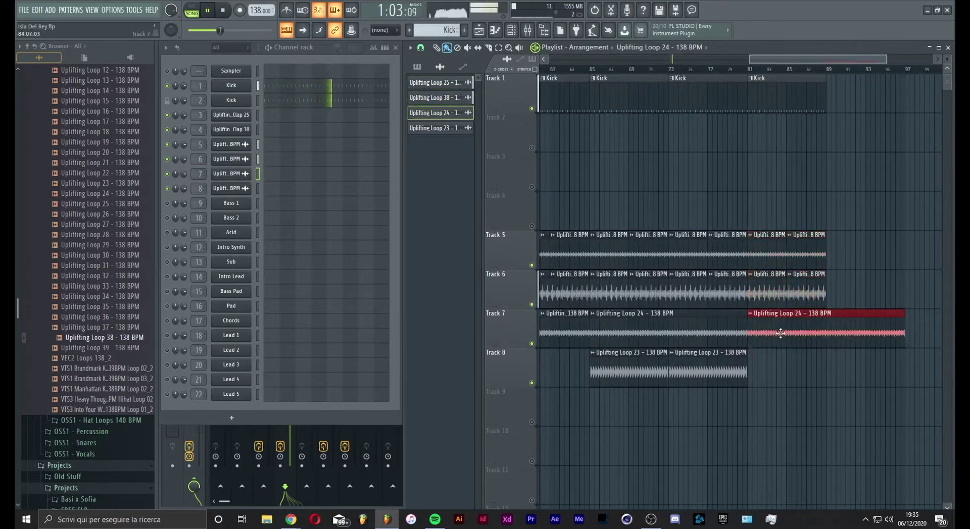
{"action": "left_click_drag", "start_coordinate": [905, 329], "coordinate": [820, 331]}
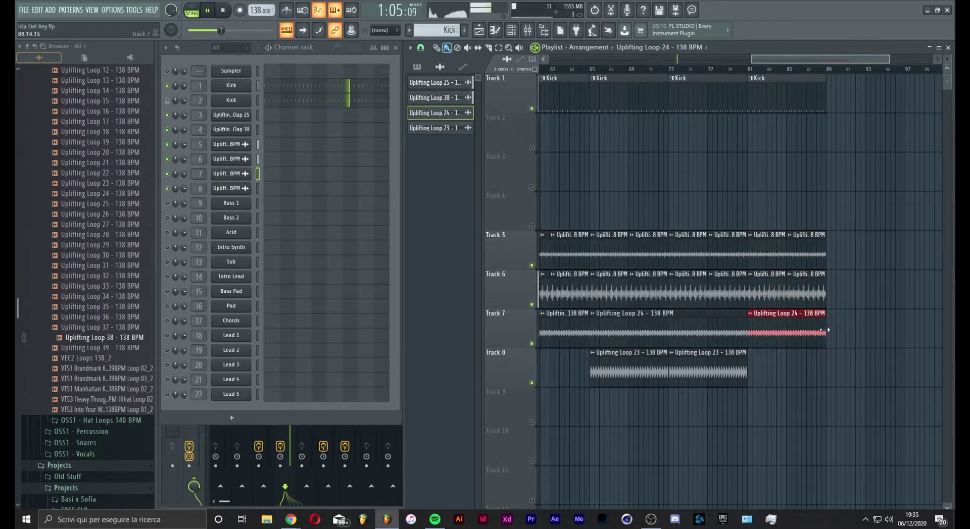
{"action": "left_click", "coordinate": [855, 333]}
{"action": "right_click", "coordinate": [855, 333]}
{"action": "scroll", "coordinate": [776, 73], "scroll_direction": "down", "scroll_amount": 3}
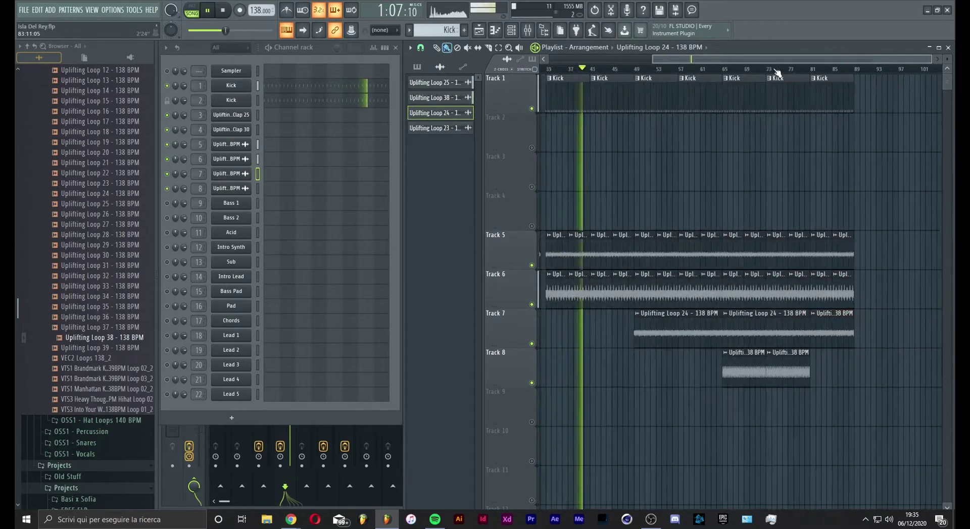
- Set the Uplifting Loop 38 mixer track's stereo separation to 100% merged and pan it slightly off centre
{"action": "left_click", "coordinate": [527, 30]}
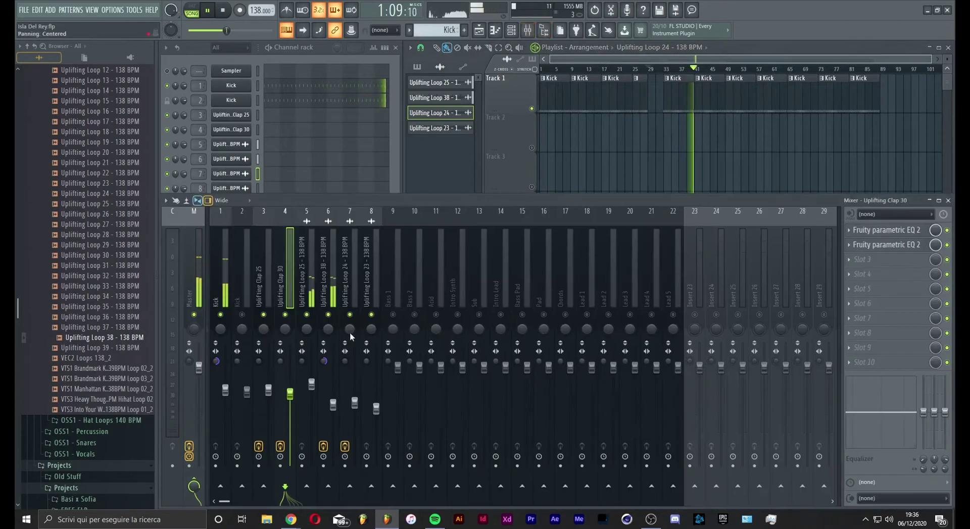
{"action": "left_click_drag", "start_coordinate": [324, 361], "coordinate": [326, 364]}
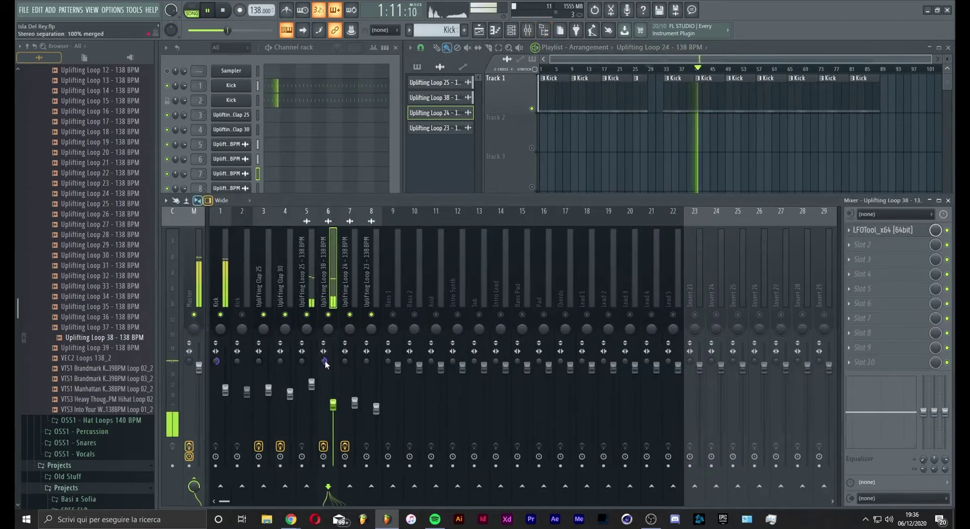
{"action": "left_click_drag", "start_coordinate": [327, 330], "coordinate": [328, 323]}
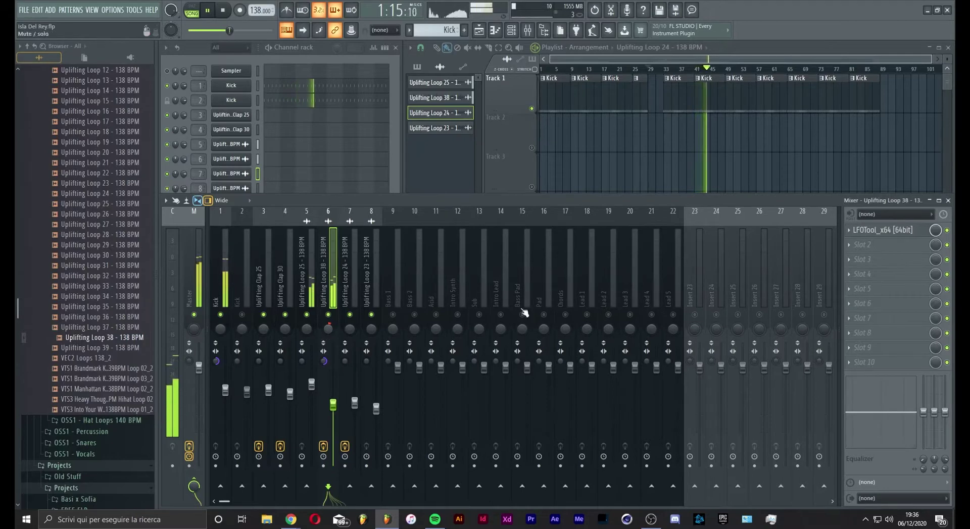
- Reshape the LFOTool volume curve on Uplifting Loop 38 with a second full dip near its end and a curved recovery, then close the plugin
{"action": "left_click", "coordinate": [893, 231]}
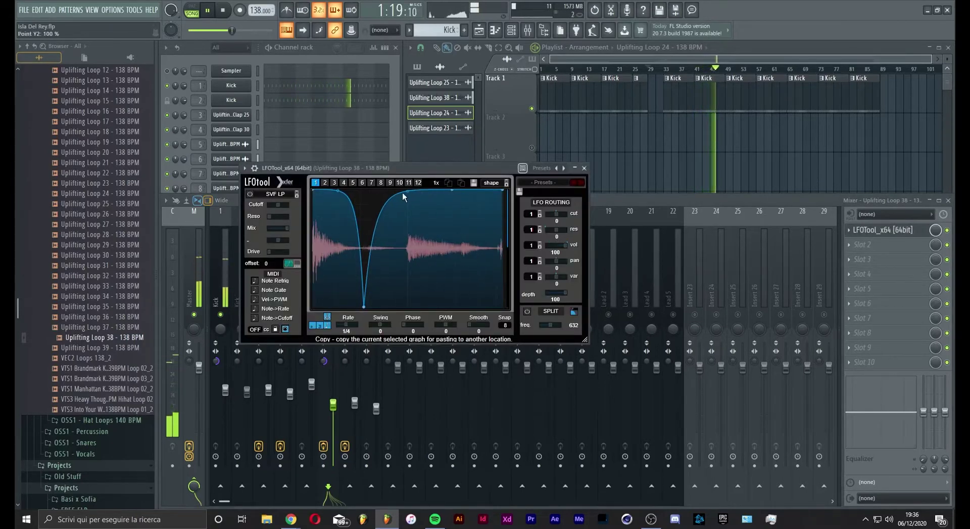
{"action": "left_click_drag", "start_coordinate": [405, 205], "coordinate": [461, 316]}
{"action": "double_click", "coordinate": [457, 215]}
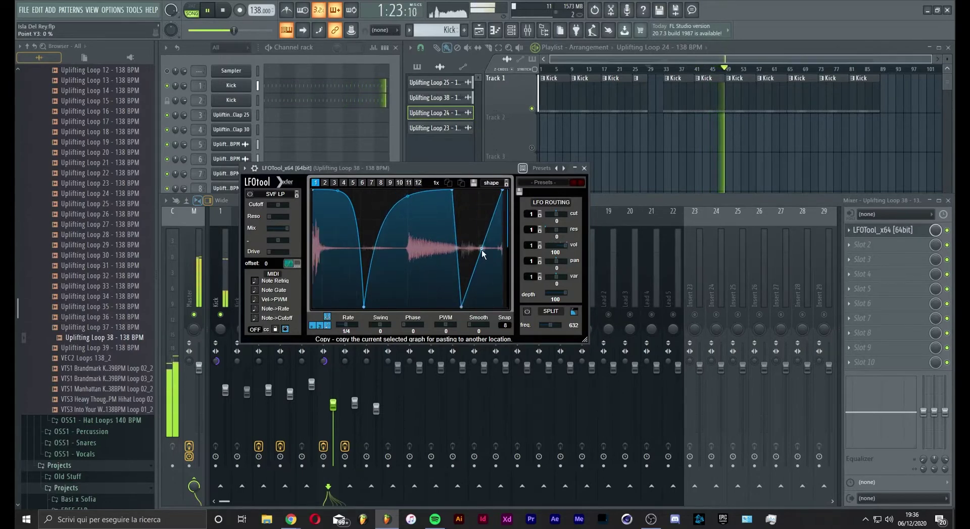
{"action": "left_click_drag", "start_coordinate": [481, 250], "coordinate": [481, 231]}
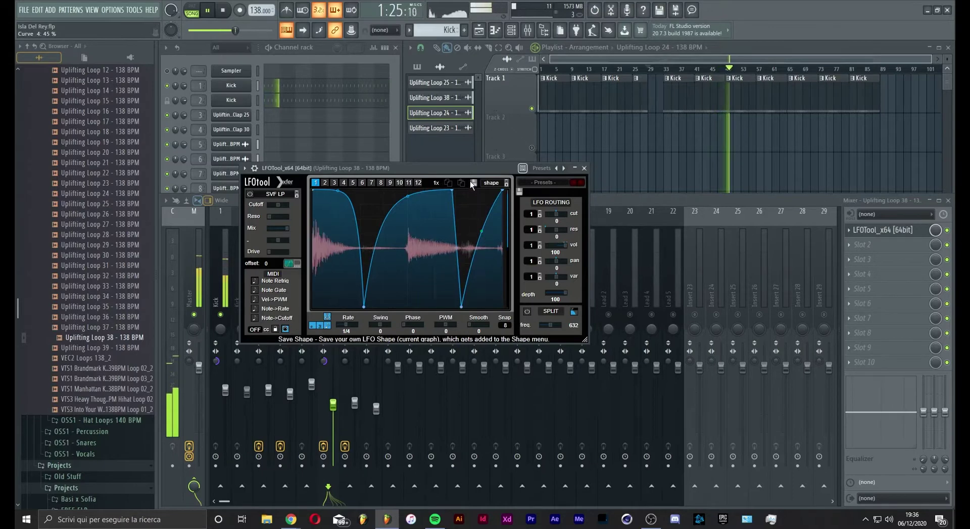
{"action": "left_click_drag", "start_coordinate": [474, 172], "coordinate": [490, 171]}
{"action": "key", "text": "Escape"}
{"action": "left_click", "coordinate": [717, 135]}
{"action": "right_click", "coordinate": [717, 135]}
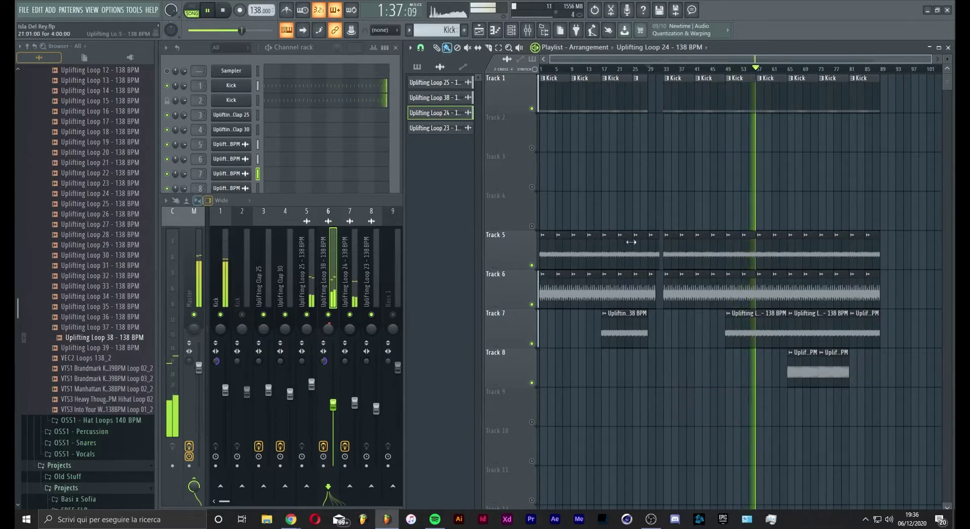
- Stop playback, delete the Kick clips before bar 17 and move the remaining Kick clips from Track 1 to Track 2
{"action": "key", "text": "space"}
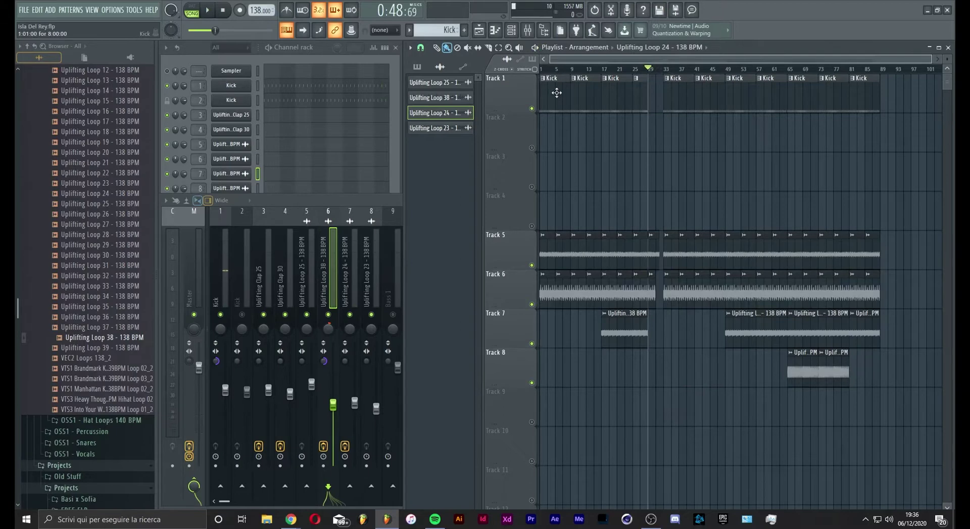
{"action": "right_click", "coordinate": [513, 92]}
{"action": "left_click", "coordinate": [510, 52]}
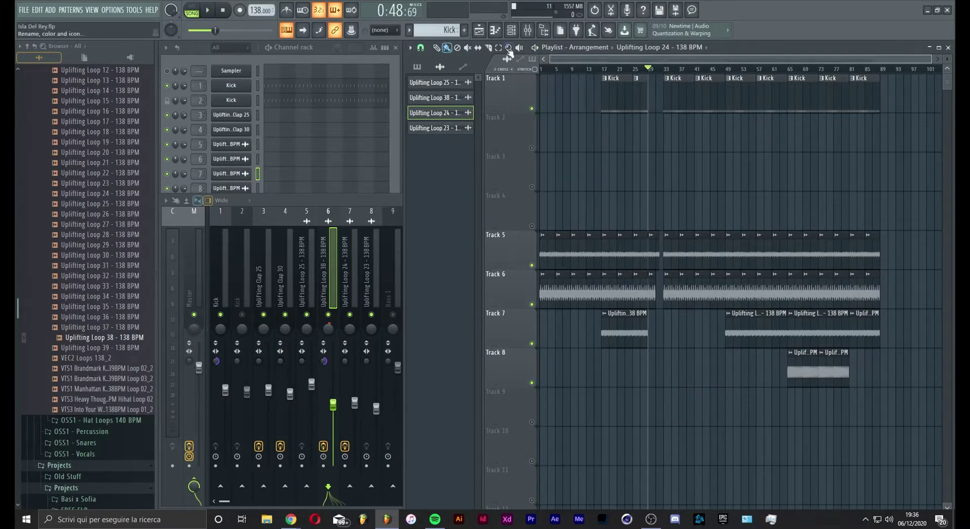
{"action": "left_click_drag", "start_coordinate": [598, 86], "coordinate": [906, 101]}
{"action": "key", "text": "shift+Down"}
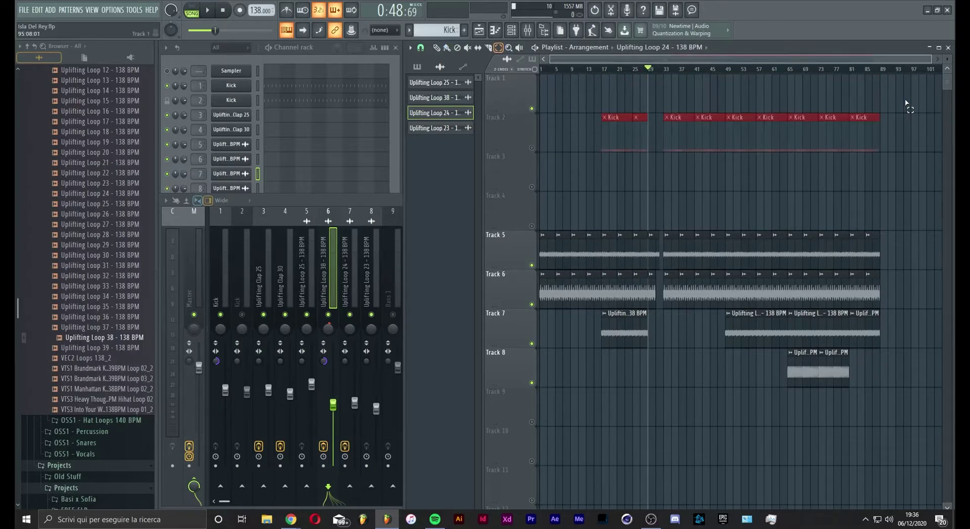
- Place clips at bars 1 and 9 on Track 1, using a unique copy of the Kick pattern named Kick #2 for both
{"action": "left_click", "coordinate": [547, 89]}
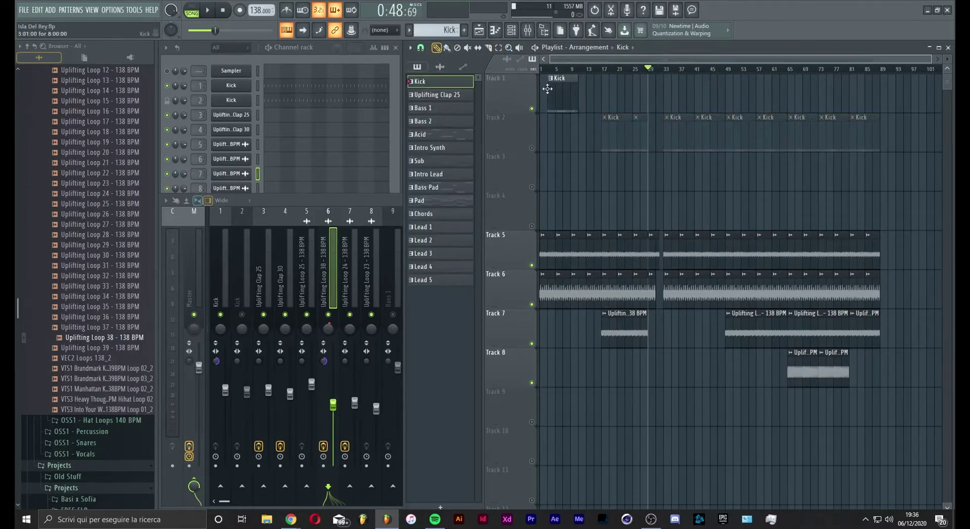
{"action": "left_click", "coordinate": [571, 91]}
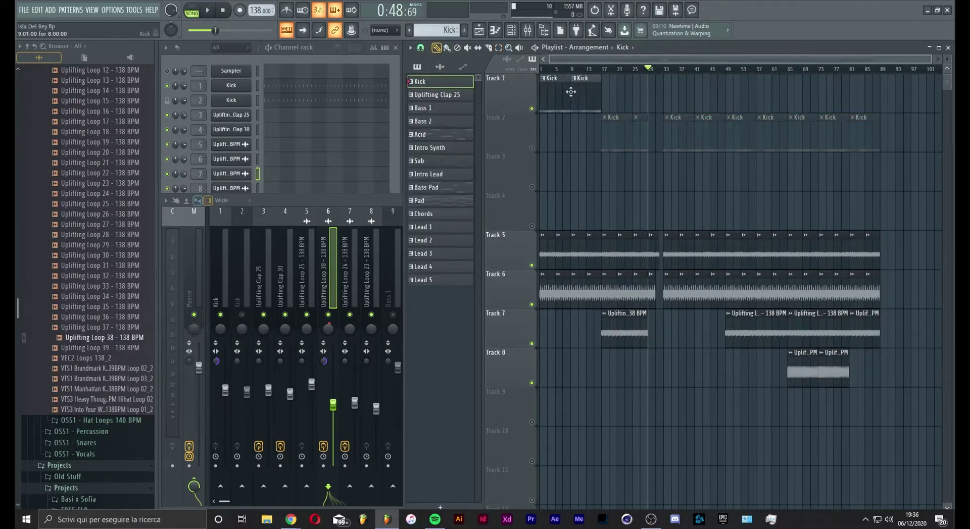
{"action": "left_click", "coordinate": [543, 79]}
{"action": "left_click", "coordinate": [565, 143]}
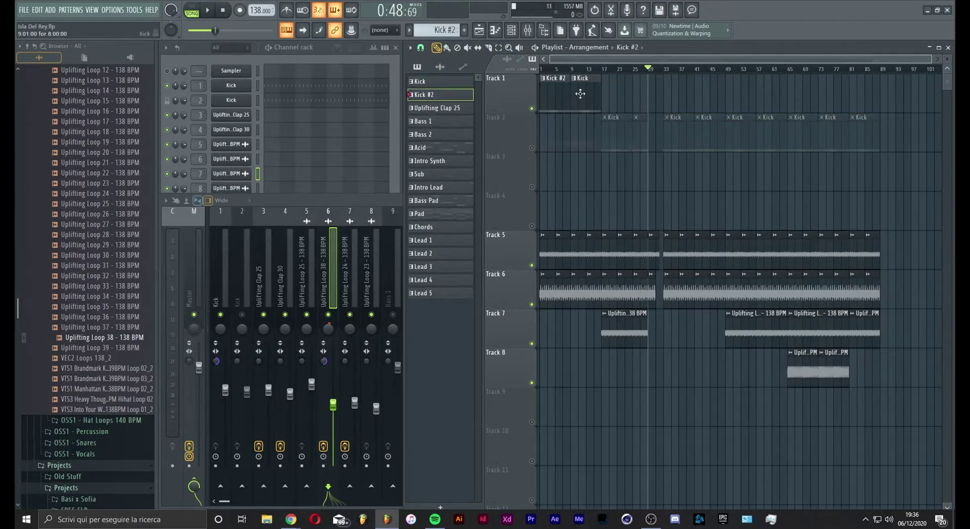
{"action": "right_click", "coordinate": [579, 94]}
{"action": "left_click", "coordinate": [576, 93]}
- Clone the Kick channel as Kick #2 and move the Kick channel's notes in the Kick #2 pattern to the clone
{"action": "right_click", "coordinate": [228, 86]}
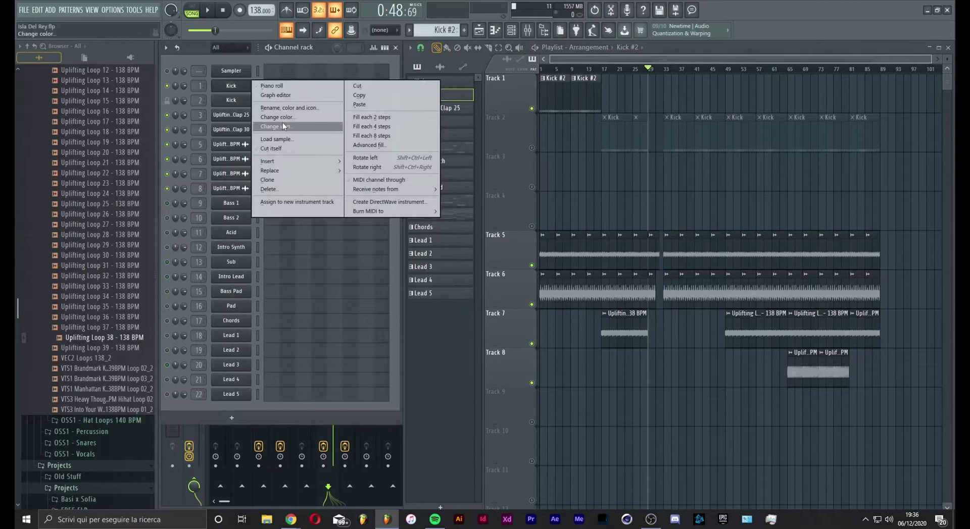
{"action": "left_click", "coordinate": [283, 177]}
{"action": "left_click", "coordinate": [246, 101]}
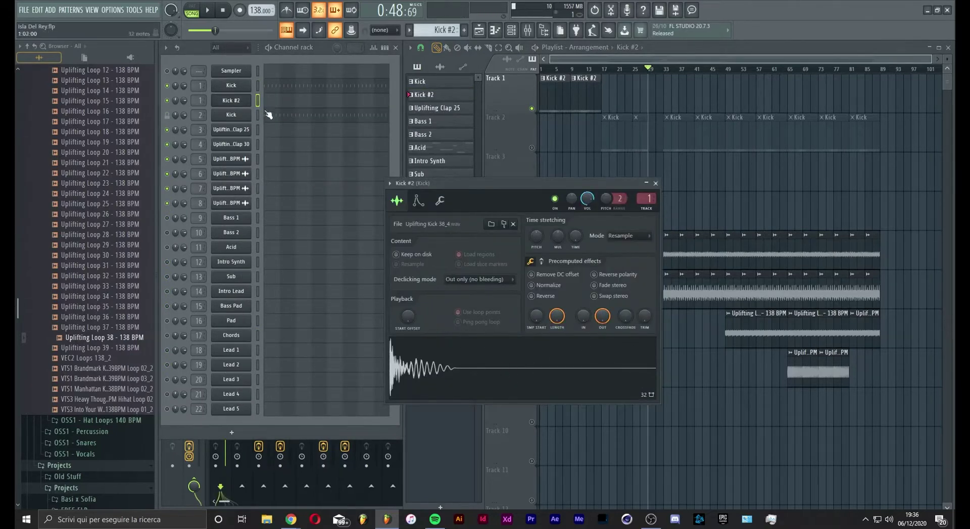
{"action": "left_click", "coordinate": [256, 86]}
- Play the intro and the transition into bar 17, and unmute Track 2 so its Kick clips sound
{"action": "key", "text": "space"}
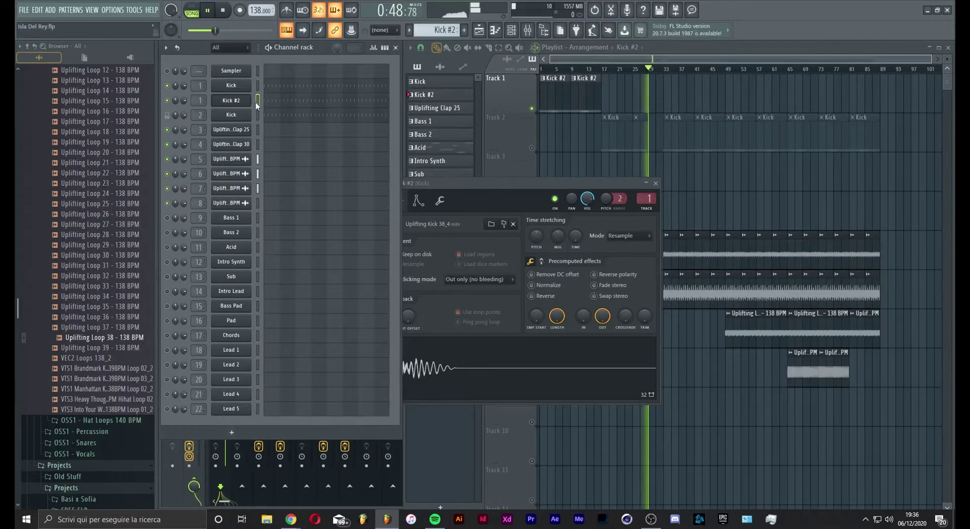
{"action": "left_click", "coordinate": [551, 69]}
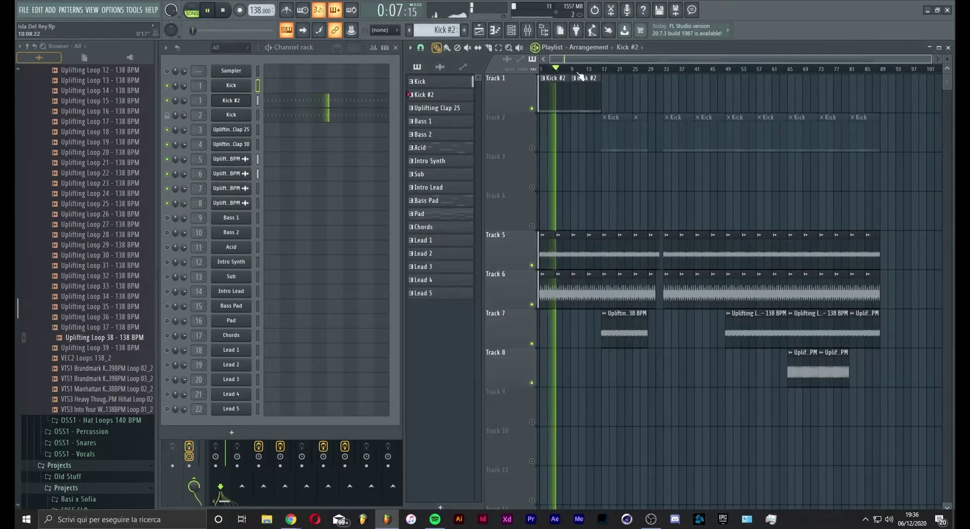
{"action": "left_click_drag", "start_coordinate": [583, 75], "coordinate": [601, 76]}
{"action": "scroll", "coordinate": [602, 77], "scroll_direction": "up", "scroll_amount": 5}
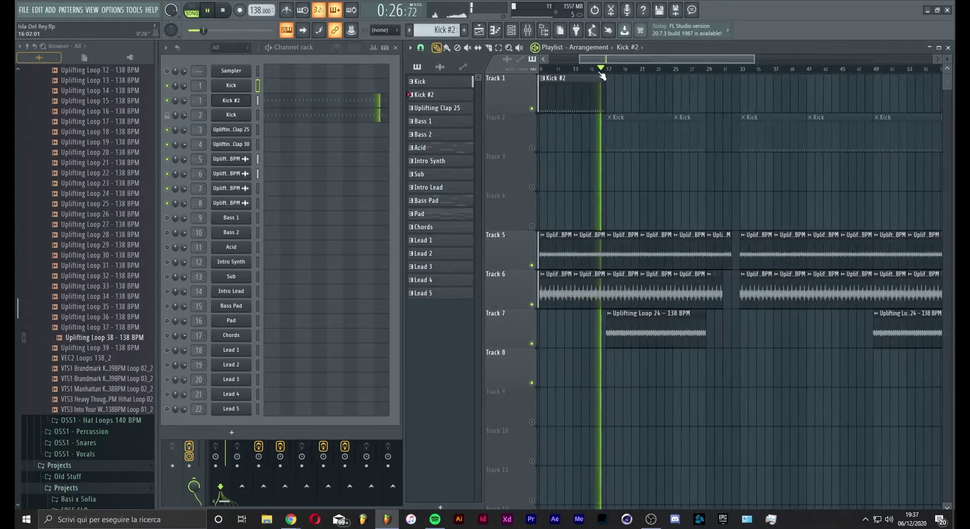
{"action": "left_click", "coordinate": [532, 149]}
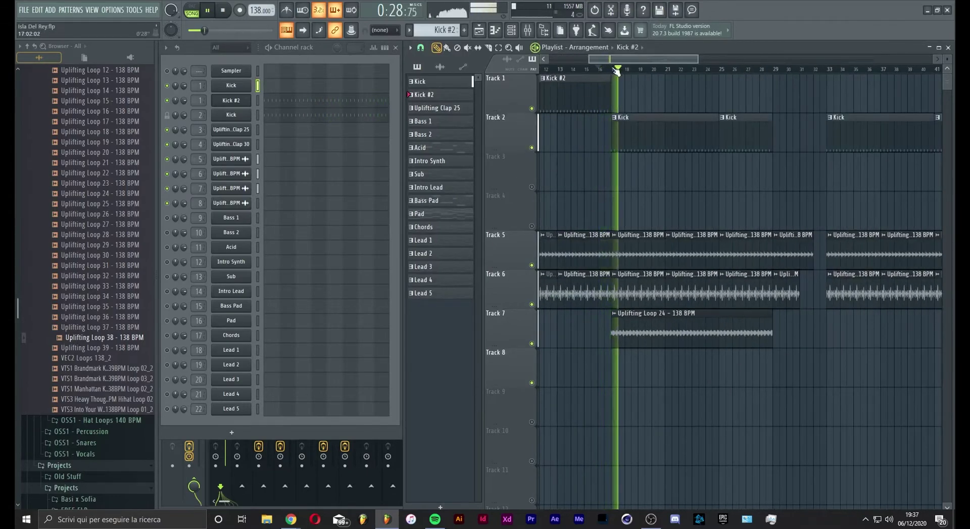
{"action": "scroll", "coordinate": [774, 211], "scroll_direction": "down", "scroll_amount": 5}
{"action": "scroll", "coordinate": [775, 211], "scroll_direction": "down", "scroll_amount": 5}
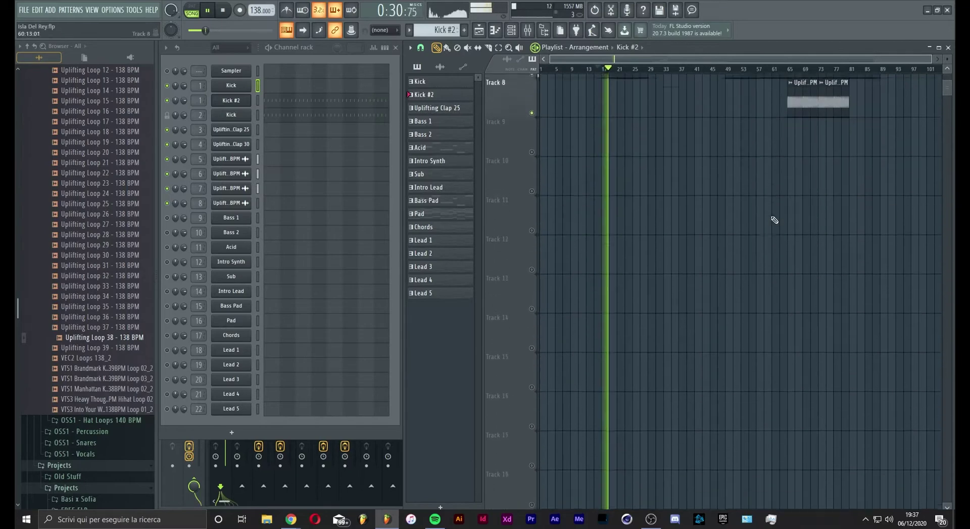
{"action": "scroll", "coordinate": [778, 222], "scroll_direction": "up", "scroll_amount": 5}
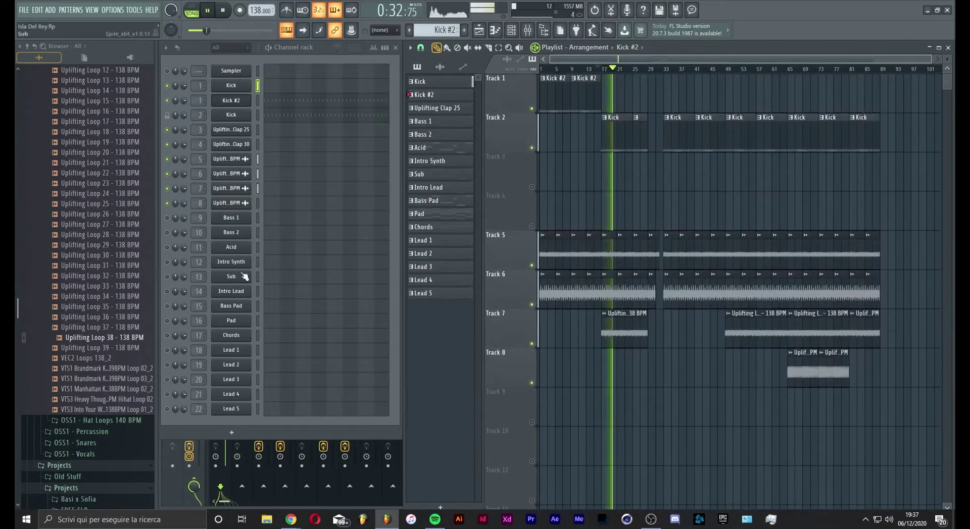
{"action": "key", "text": "space"}
- Find Uplifting Snare Roll 06 in the sample pack's OSS1 - Snares folder and place it on Track 9 from bar 17 to bar 33
{"action": "scroll", "coordinate": [97, 270], "scroll_direction": "up", "scroll_amount": 15}
{"action": "scroll", "coordinate": [97, 202], "scroll_direction": "up", "scroll_amount": 10}
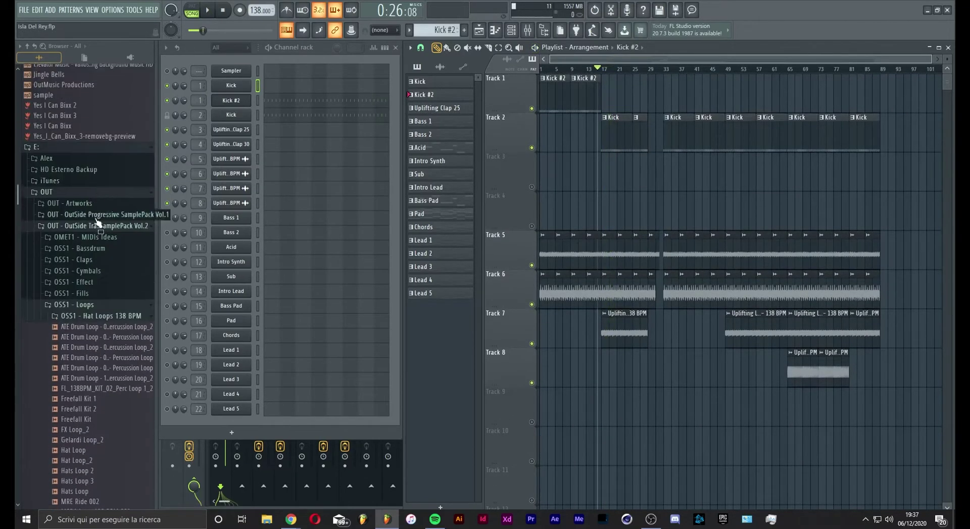
{"action": "left_click", "coordinate": [99, 306]}
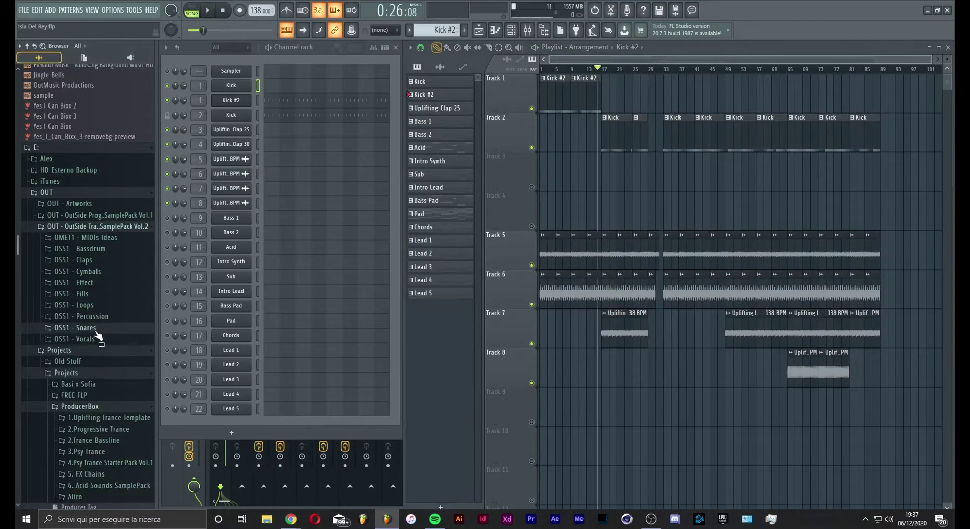
{"action": "left_click", "coordinate": [96, 328]}
{"action": "left_click", "coordinate": [109, 287]}
{"action": "left_click_drag", "start_coordinate": [111, 291], "coordinate": [636, 402]}
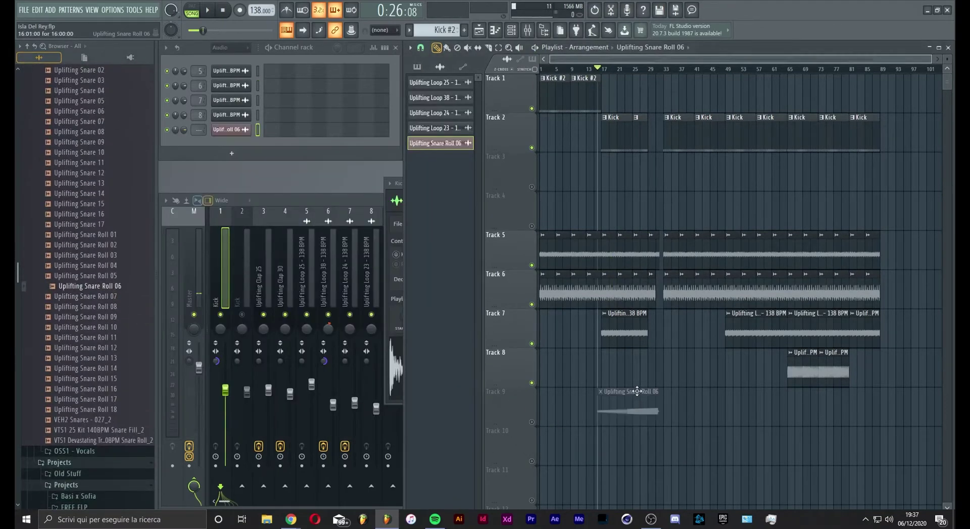
- Unmute Track 9 and play the snare roll section, examining how the clips line up before bar 33
{"action": "key", "text": "space"}
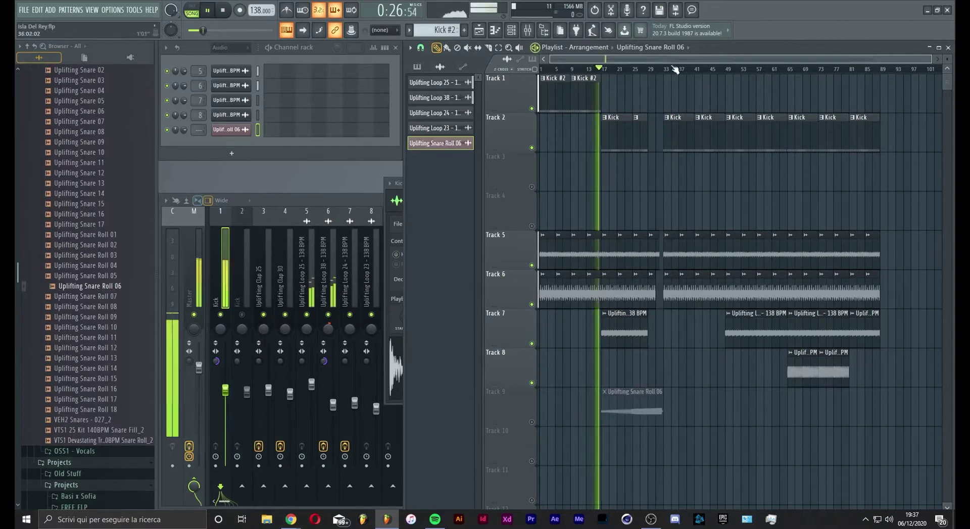
{"action": "scroll", "coordinate": [669, 70], "scroll_direction": "up", "scroll_amount": 4}
{"action": "left_click", "coordinate": [531, 422]}
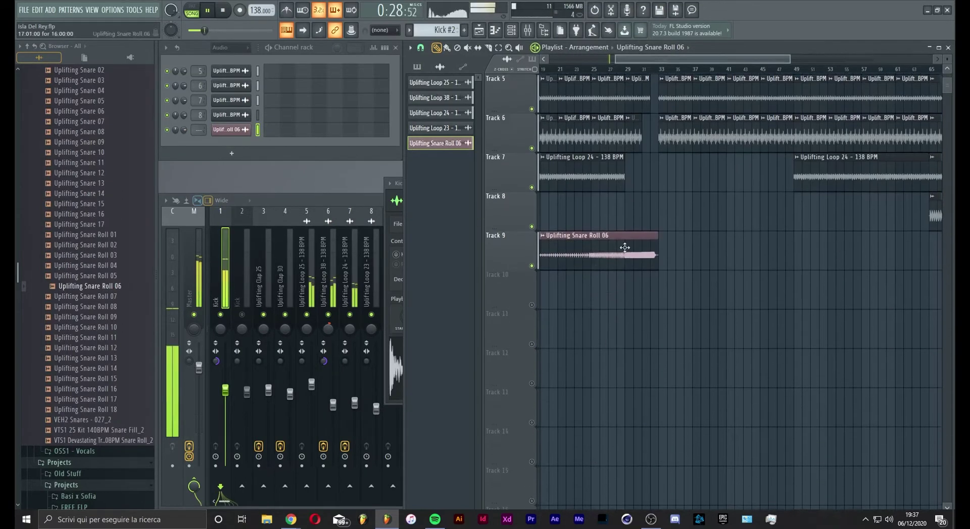
{"action": "scroll", "coordinate": [648, 74], "scroll_direction": "up", "scroll_amount": 4}
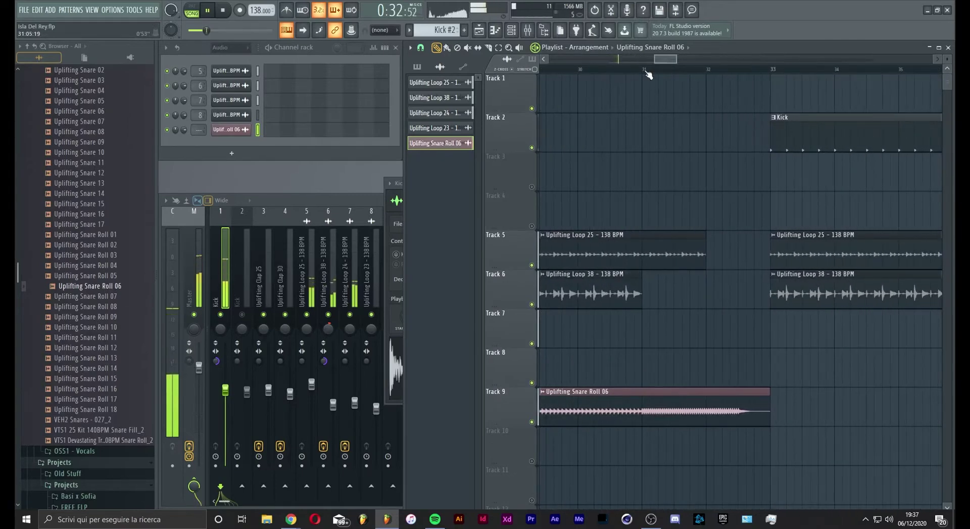
{"action": "scroll", "coordinate": [648, 74], "scroll_direction": "down", "scroll_amount": 2}
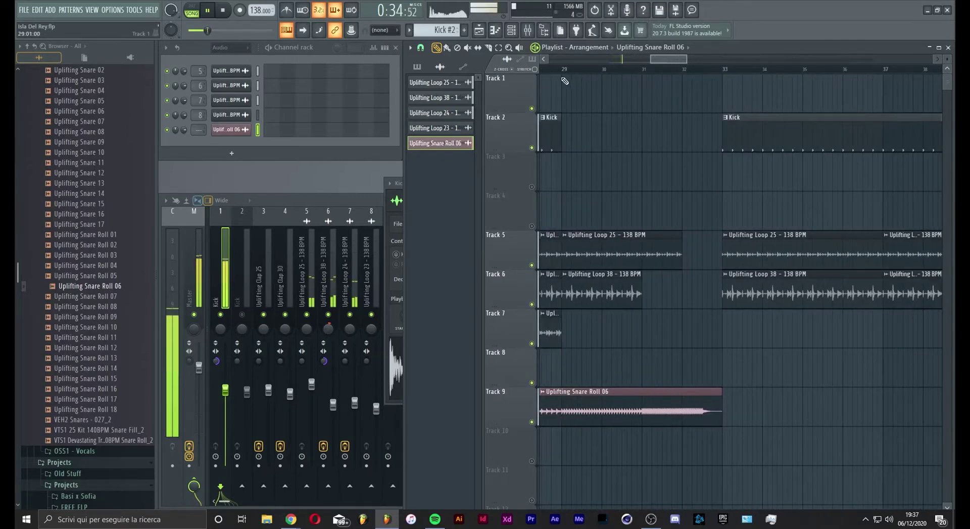
{"action": "scroll", "coordinate": [564, 74], "scroll_direction": "down", "scroll_amount": 2}
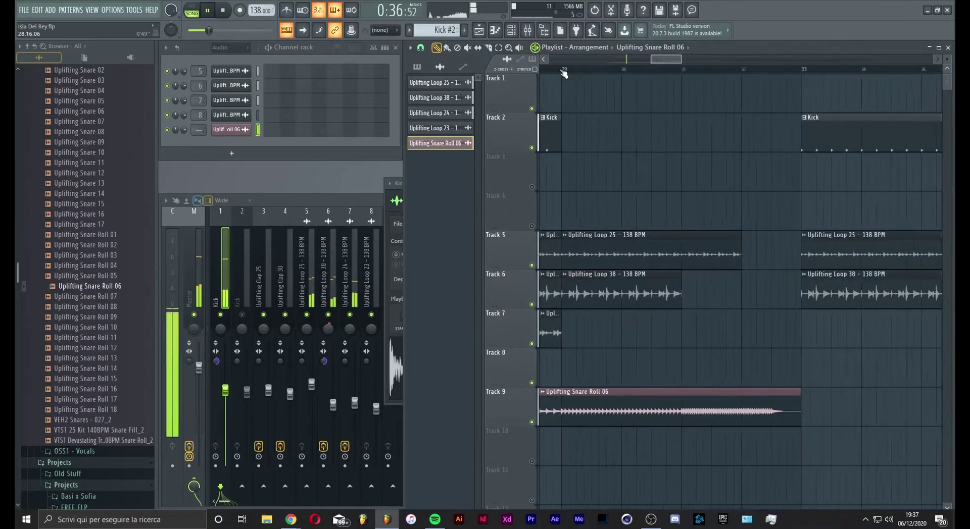
{"action": "scroll", "coordinate": [563, 74], "scroll_direction": "down", "scroll_amount": 4}
{"action": "scroll", "coordinate": [703, 307], "scroll_direction": "down", "scroll_amount": 4}
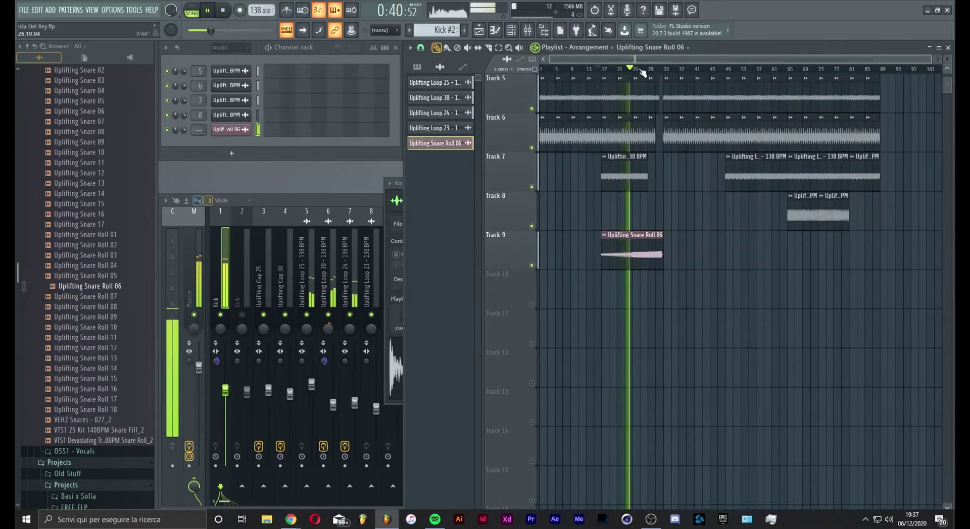
- Audition Uplifting Snare Roll 08 from the sample folder and place it on Track 10 starting at bar 17
{"action": "scroll", "coordinate": [643, 74], "scroll_direction": "up", "scroll_amount": 4}
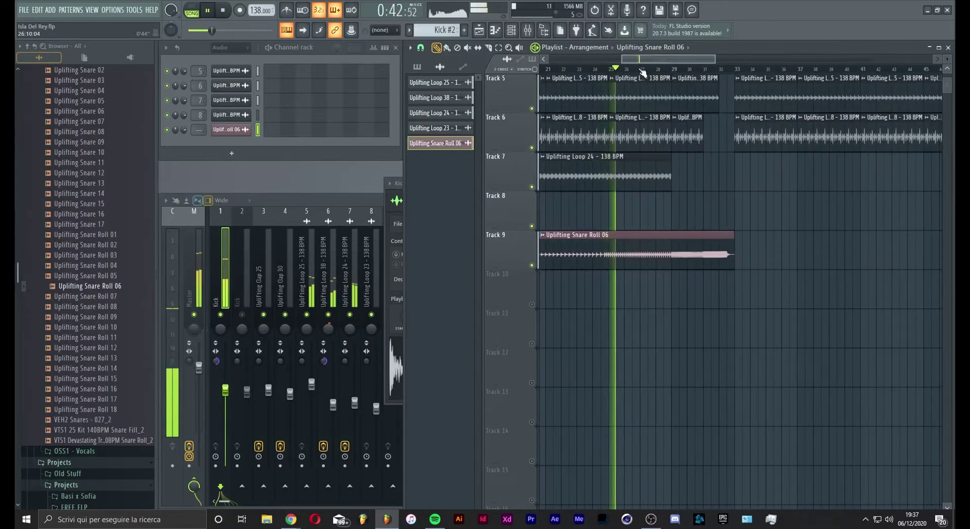
{"action": "scroll", "coordinate": [640, 72], "scroll_direction": "down", "scroll_amount": 3}
{"action": "scroll", "coordinate": [698, 163], "scroll_direction": "up", "scroll_amount": 4}
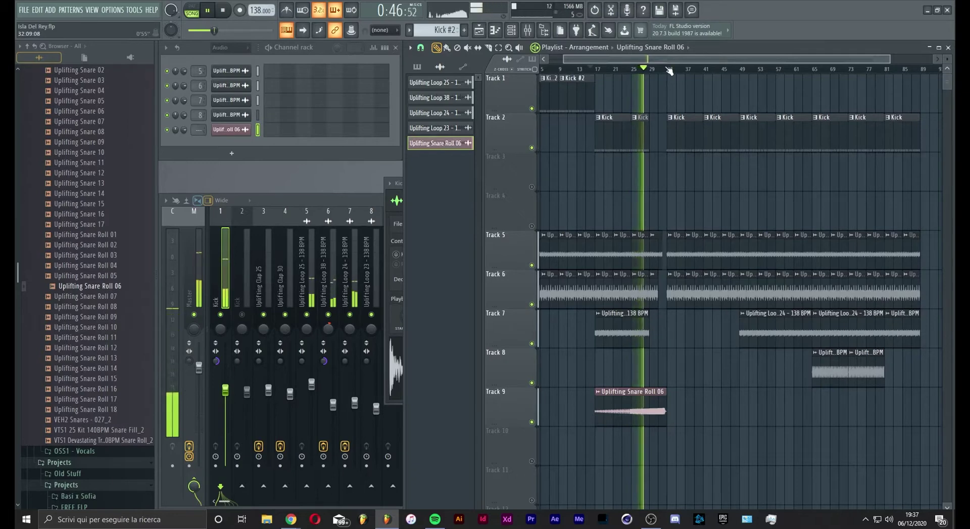
{"action": "scroll", "coordinate": [711, 216], "scroll_direction": "down", "scroll_amount": 5}
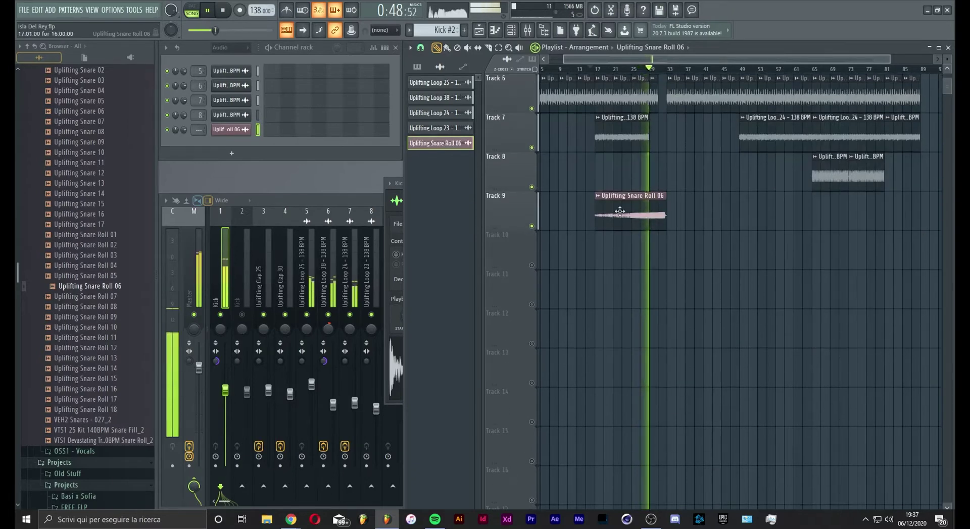
{"action": "left_click", "coordinate": [91, 307]}
{"action": "key", "text": "space"}
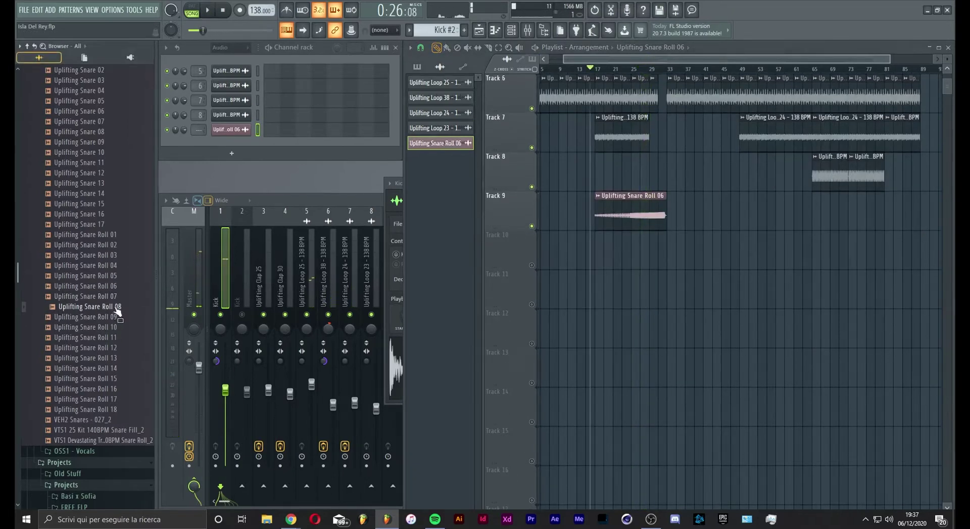
{"action": "left_click_drag", "start_coordinate": [118, 312], "coordinate": [638, 246]}
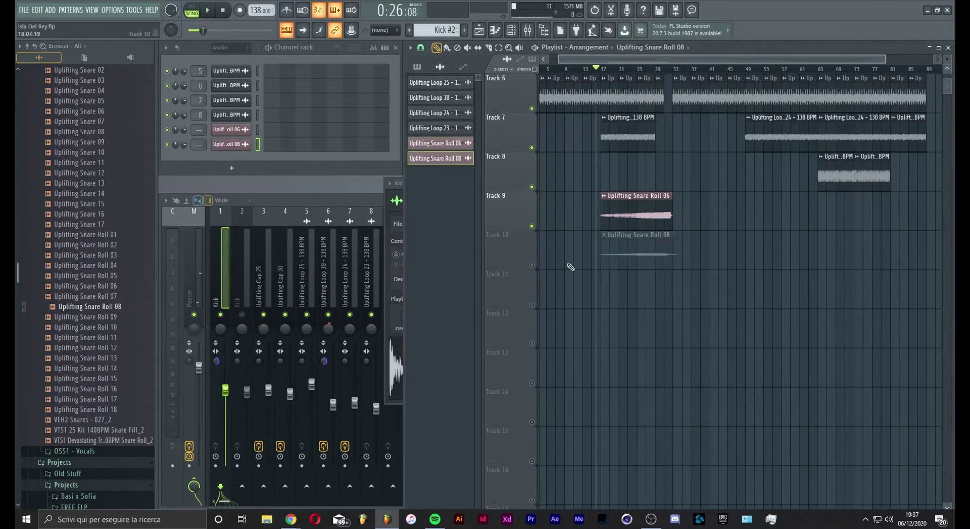
- Solo Track 10 and play Uplifting Snare Roll 08 through its build-up to about bar 29
{"action": "right_click", "coordinate": [532, 265]}
{"action": "key", "text": "space"}
{"action": "left_click", "coordinate": [628, 70]}
{"action": "left_click", "coordinate": [647, 70]}
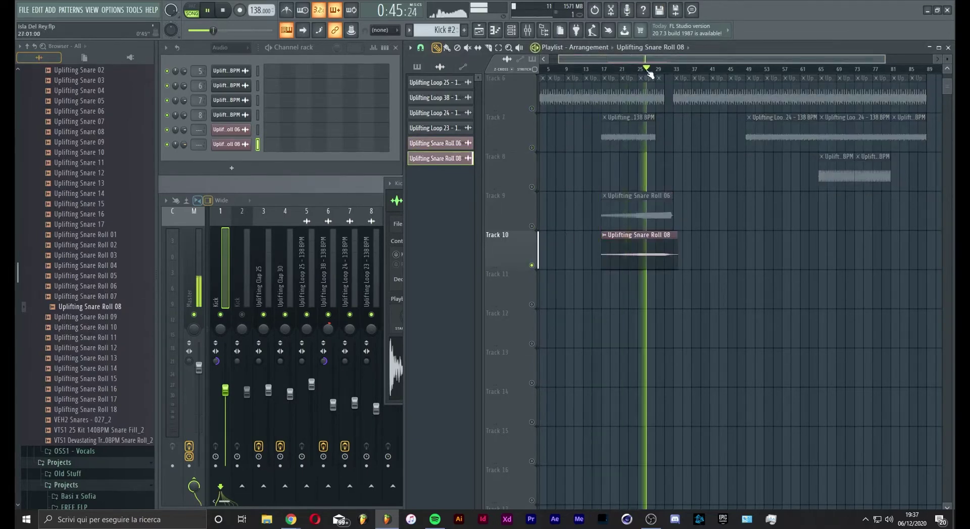
{"action": "left_click_drag", "start_coordinate": [650, 73], "coordinate": [659, 76]}
- Delete the Uplifting Snare Roll 06 channel and move the Uplifting Snare Roll 08 clip up to Track 9 at bar 17
{"action": "left_click", "coordinate": [627, 204]}
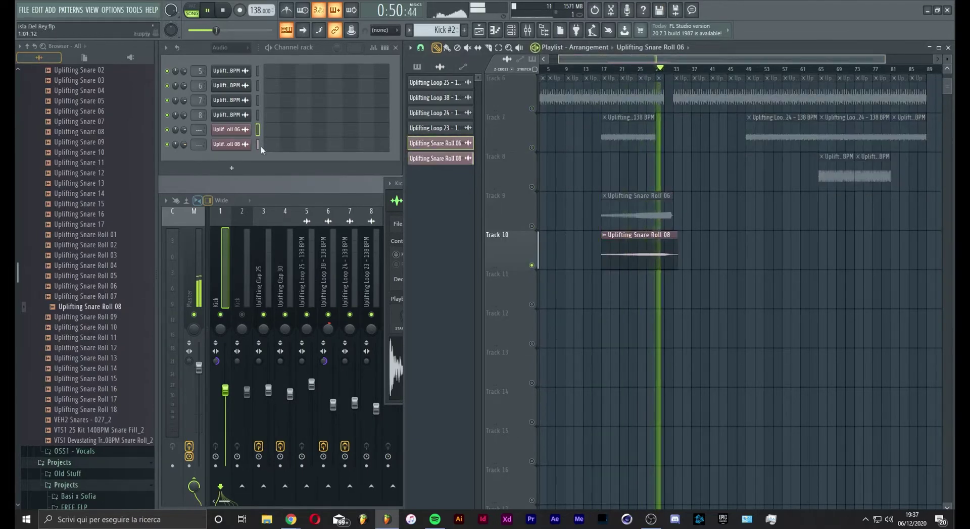
{"action": "right_click", "coordinate": [243, 131]}
{"action": "left_click", "coordinate": [276, 233]}
{"action": "left_click", "coordinate": [532, 290]}
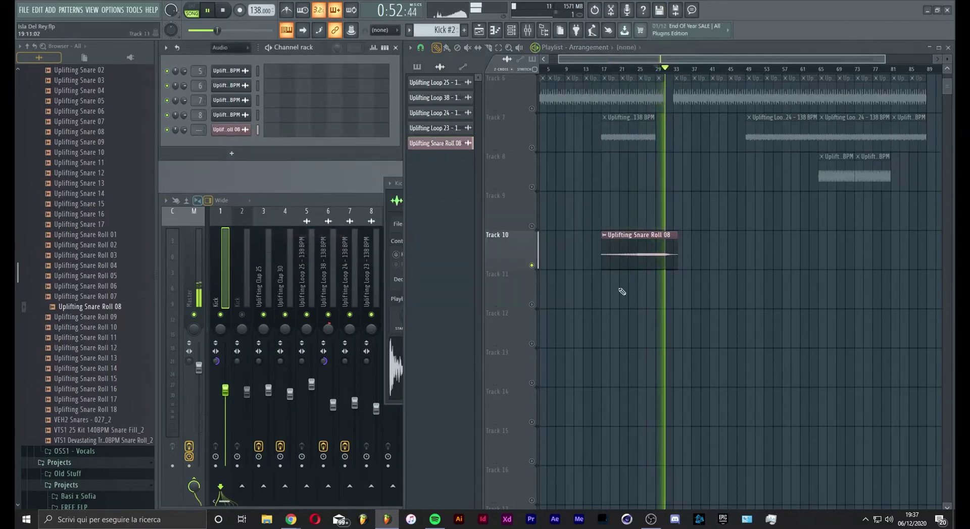
{"action": "left_click_drag", "start_coordinate": [638, 242], "coordinate": [640, 208]}
{"action": "key", "text": "space"}
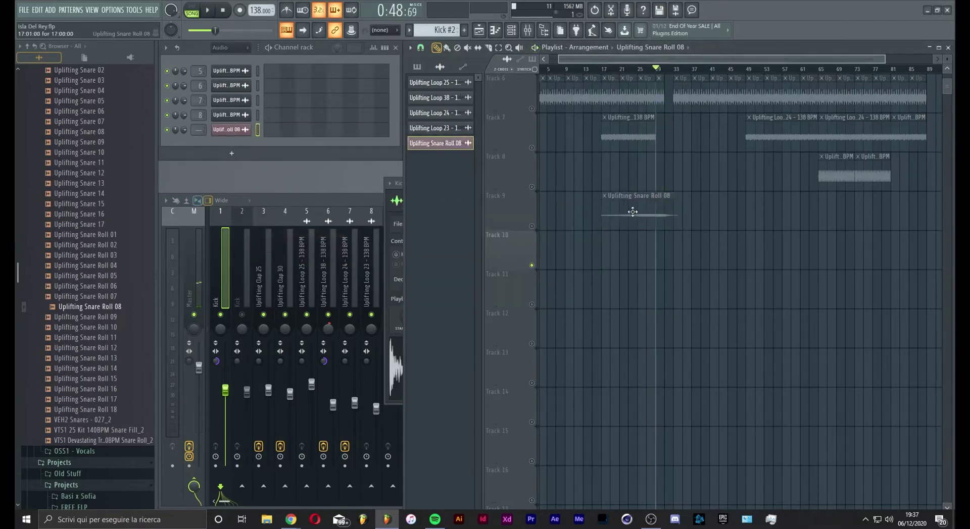
- Recolour the Uplifting Snare Roll 08 channel with the grey from the previously used colours
{"action": "right_click", "coordinate": [219, 140]}
{"action": "left_click", "coordinate": [277, 153]}
{"action": "left_click", "coordinate": [277, 148]}
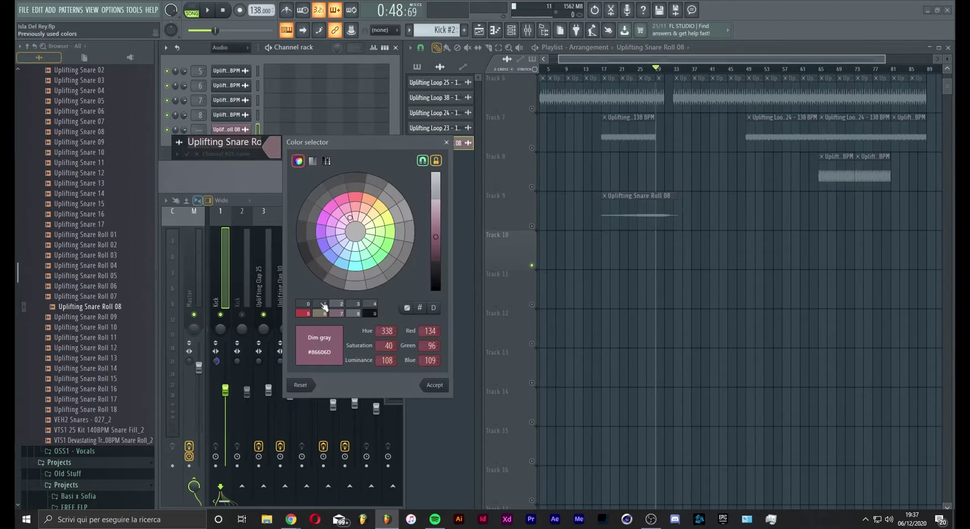
{"action": "left_click", "coordinate": [323, 306]}
{"action": "left_click", "coordinate": [434, 385]}
{"action": "left_click", "coordinate": [257, 174]}
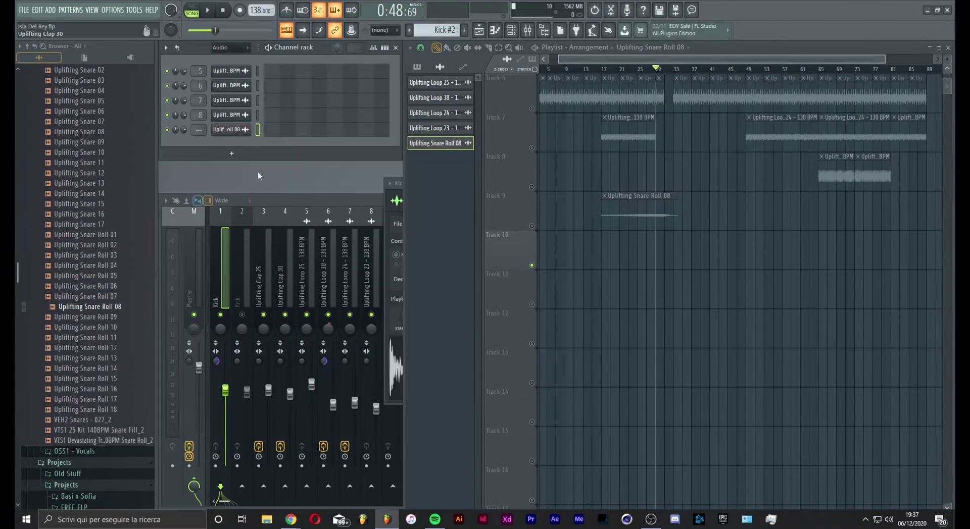
- Route the Uplifting Snare Roll 08 channel to its own mixer track and move that track to insert 9
{"action": "left_click", "coordinate": [234, 131]}
{"action": "key", "text": "ctrl+l"}
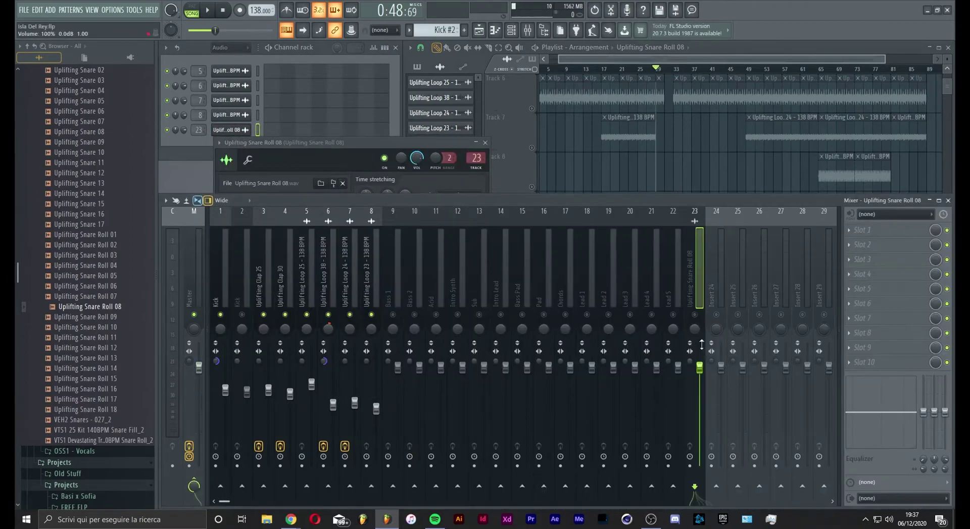
{"action": "key", "text": "alt+Left"}
{"action": "key", "text": "alt+Left"}
{"action": "key", "text": "alt+Left"}
{"action": "key", "text": "alt+Left"}
{"action": "key", "text": "alt+Left"}
{"action": "key", "text": "alt+Left"}
{"action": "key", "text": "alt+Left"}
{"action": "key", "text": "alt+Left"}
{"action": "key", "text": "alt+Left"}
{"action": "key", "text": "alt+Left"}
{"action": "key", "text": "alt+Left"}
{"action": "key", "text": "alt+Left"}
{"action": "key", "text": "alt+Left"}
{"action": "key", "text": "alt+Left"}
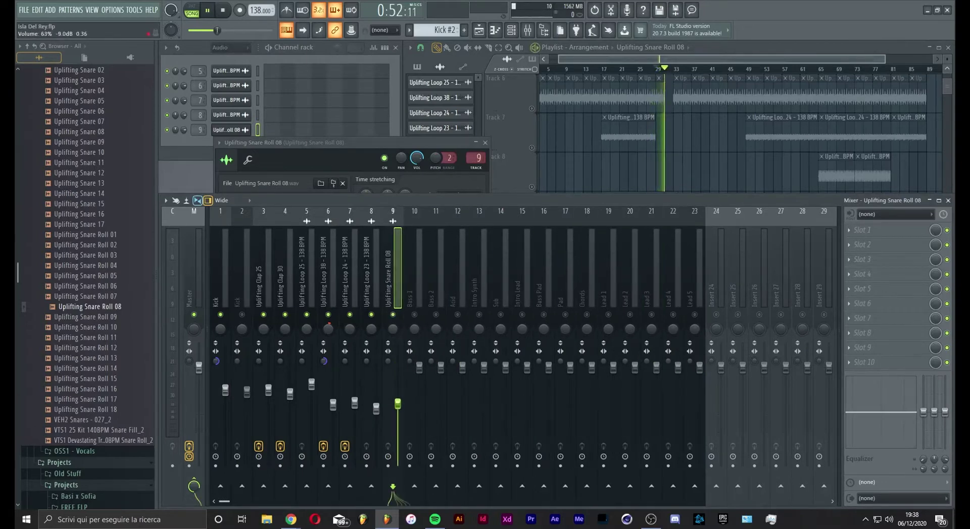
- Solo Track 9, play the snare roll and raise the fader of mixer insert 9
{"action": "right_click", "coordinate": [561, 178]}
{"action": "left_click", "coordinate": [532, 226]}
{"action": "key", "text": "space"}
{"action": "key", "text": "space"}
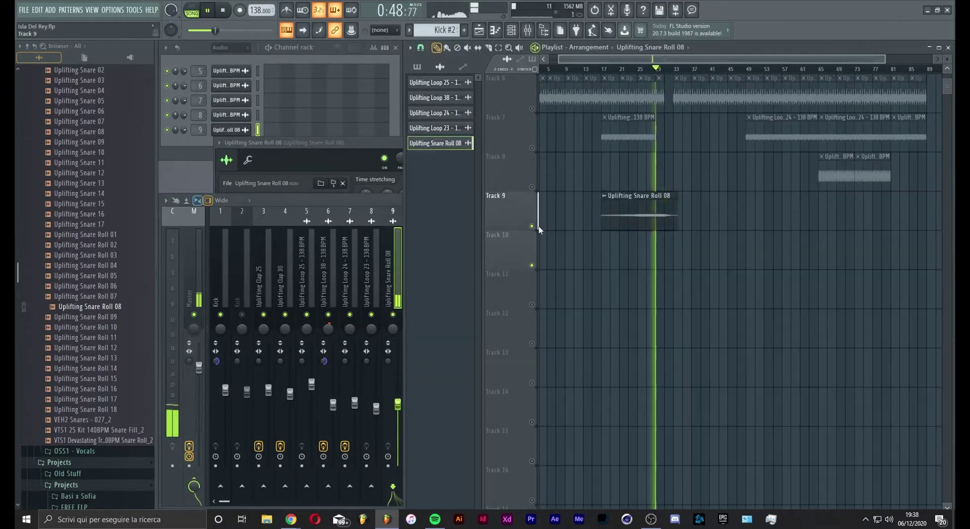
{"action": "left_click", "coordinate": [404, 382]}
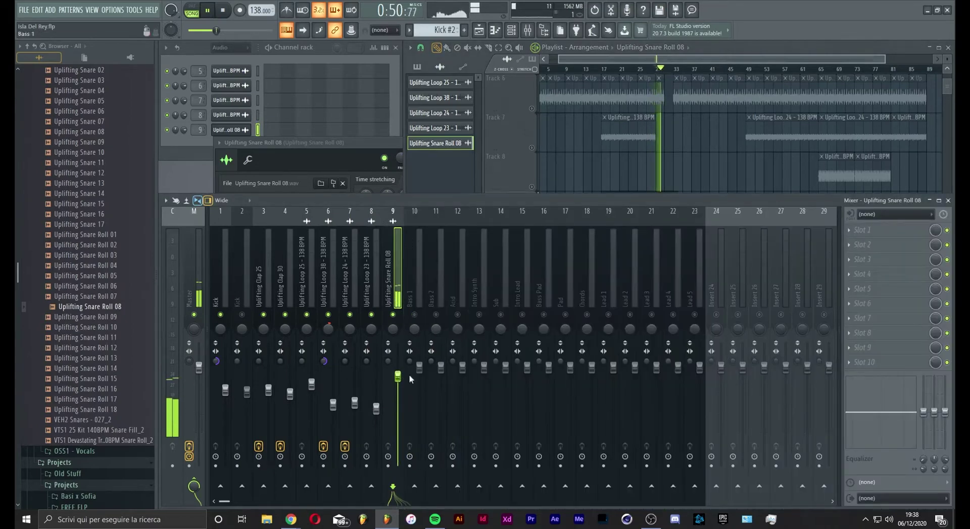
- Load CamelCrusher in the first effect slot of mixer insert 9 for the snare roll
{"action": "left_click", "coordinate": [857, 233]}
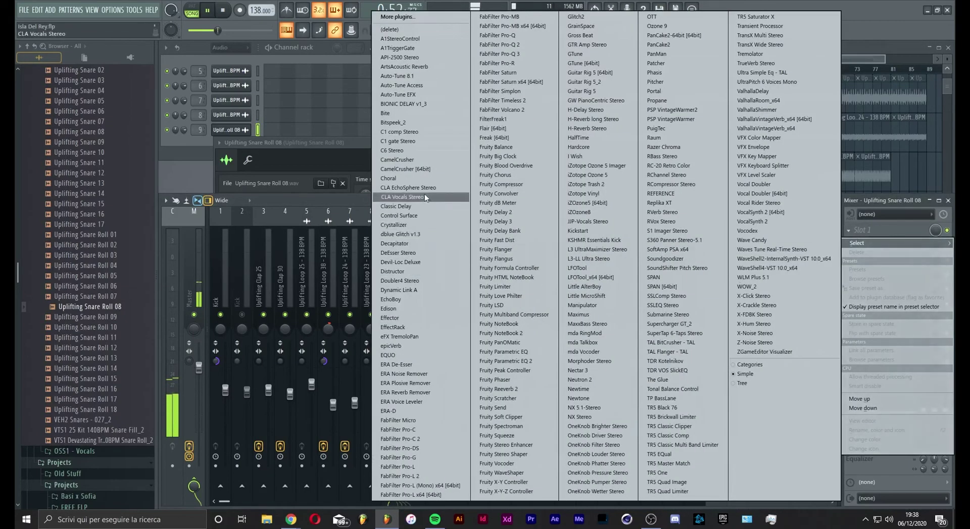
{"action": "left_click", "coordinate": [411, 160]}
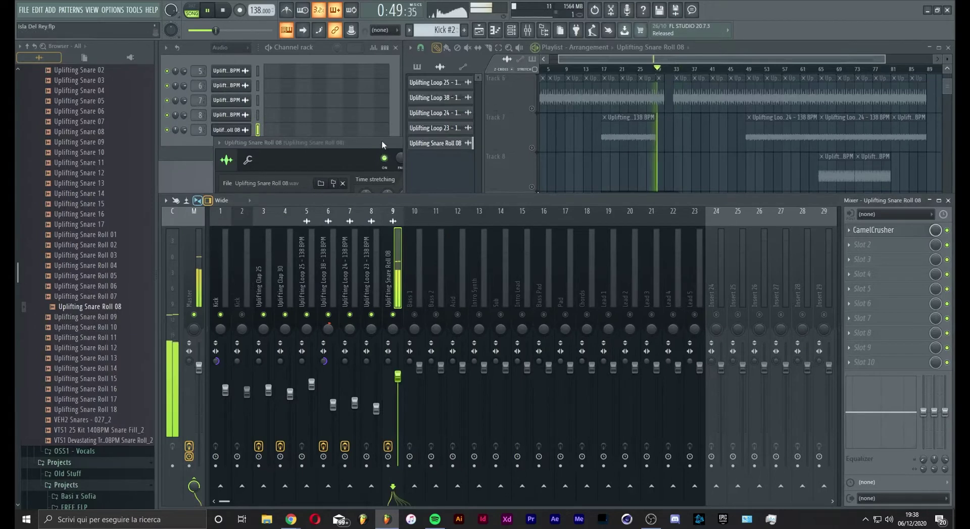
{"action": "key", "text": "Escape"}
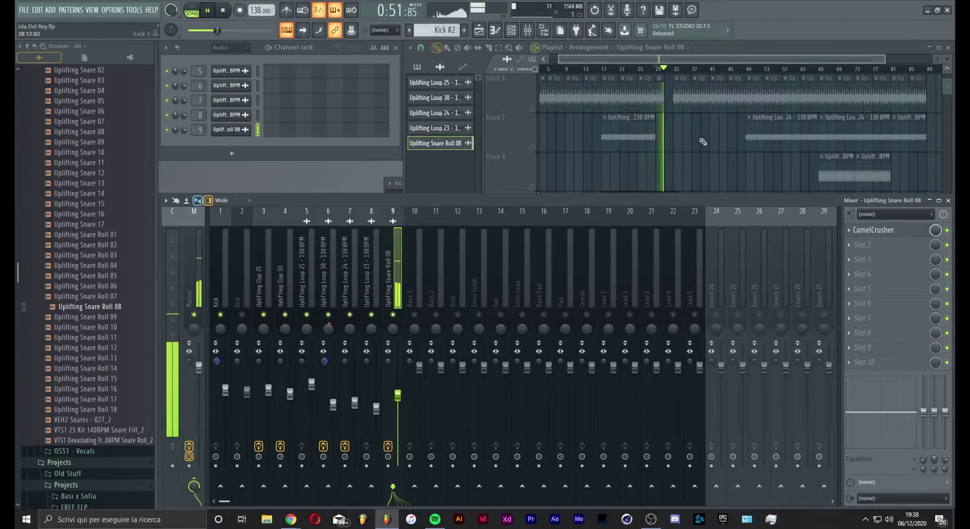
- Take Track 9 out of solo and play the full arrangement from the snare roll's end into bar 33
{"action": "left_click_drag", "start_coordinate": [681, 59], "coordinate": [702, 60]}
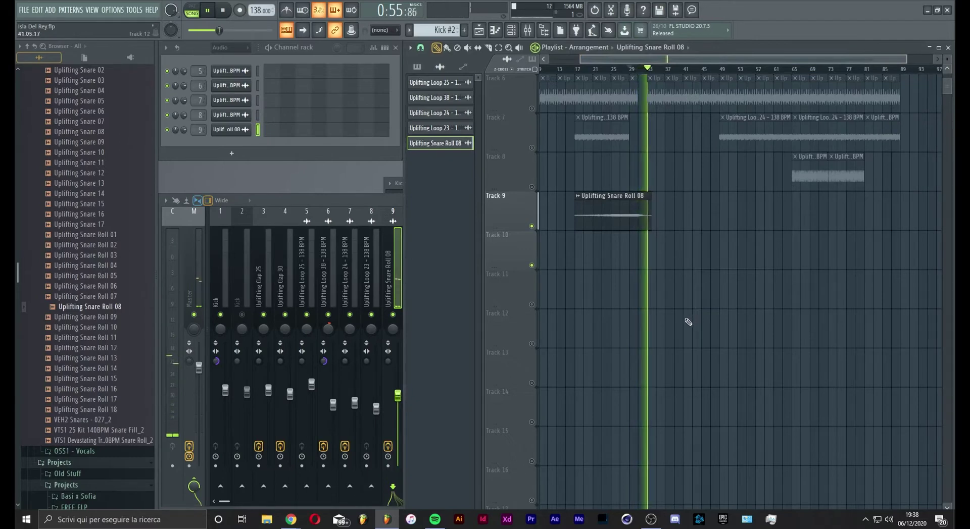
{"action": "key", "text": "space"}
{"action": "right_click", "coordinate": [532, 227]}
{"action": "key", "text": "space"}
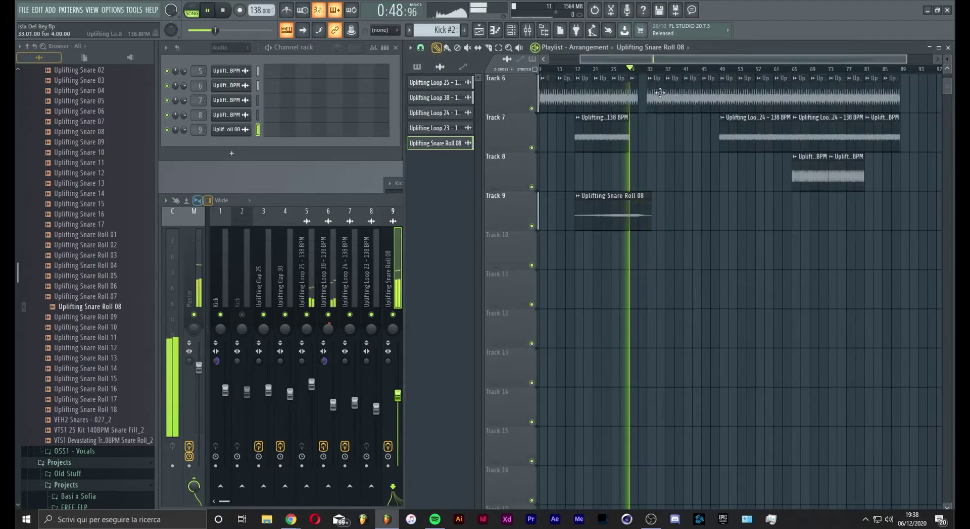
{"action": "left_click", "coordinate": [642, 69]}
{"action": "scroll", "coordinate": [644, 73], "scroll_direction": "down", "scroll_amount": 2}
{"action": "scroll", "coordinate": [625, 98], "scroll_direction": "up", "scroll_amount": 5}
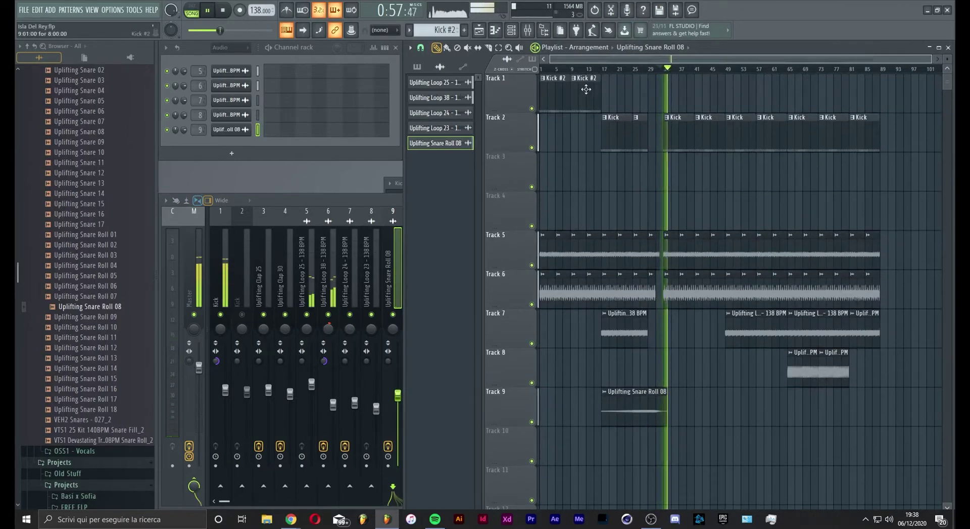
- Show all channels in the channel rack and create an automation clip for the Kick channel's volume
{"action": "left_click", "coordinate": [229, 47]}
{"action": "left_click", "coordinate": [220, 59]}
{"action": "mouse_move", "coordinate": [182, 100]}
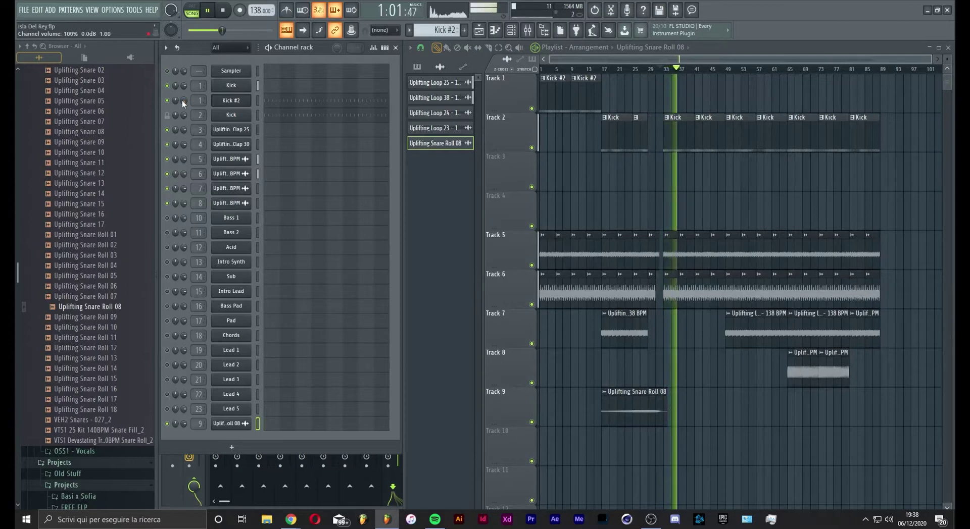
{"action": "right_click", "coordinate": [183, 100]}
{"action": "left_click", "coordinate": [214, 109]}
{"action": "right_click", "coordinate": [184, 85]}
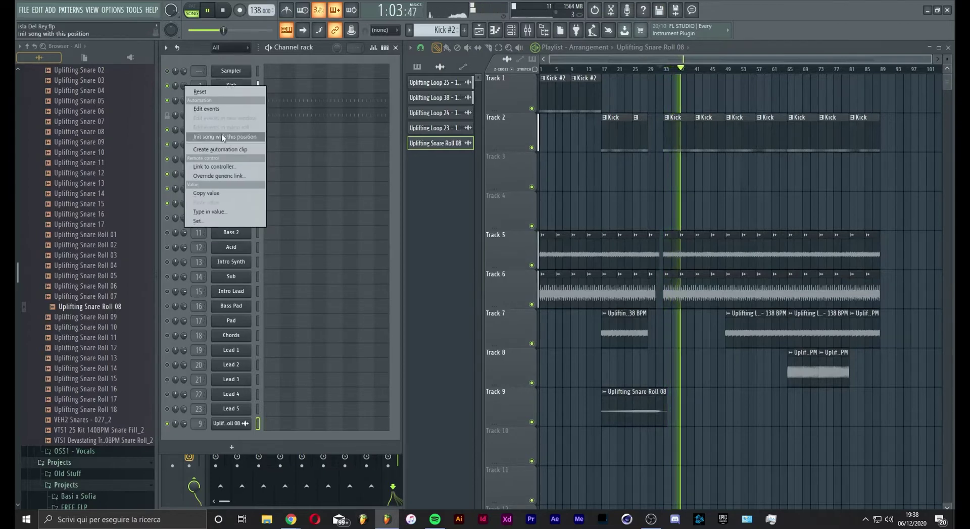
{"action": "left_click", "coordinate": [219, 147]}
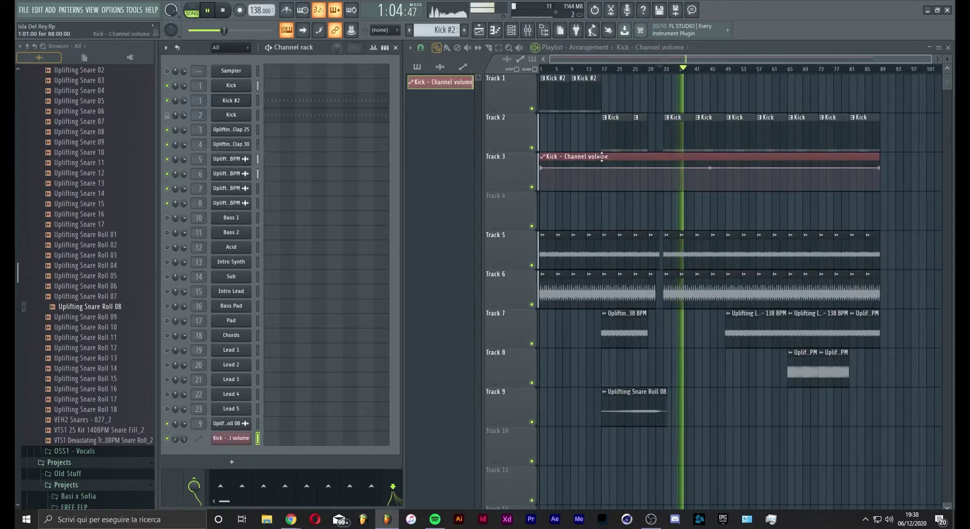
- Copy the kick volume automation's starting value and paste it onto new points at bars 17 and 33
{"action": "right_click", "coordinate": [539, 168]}
{"action": "left_click", "coordinate": [574, 323]}
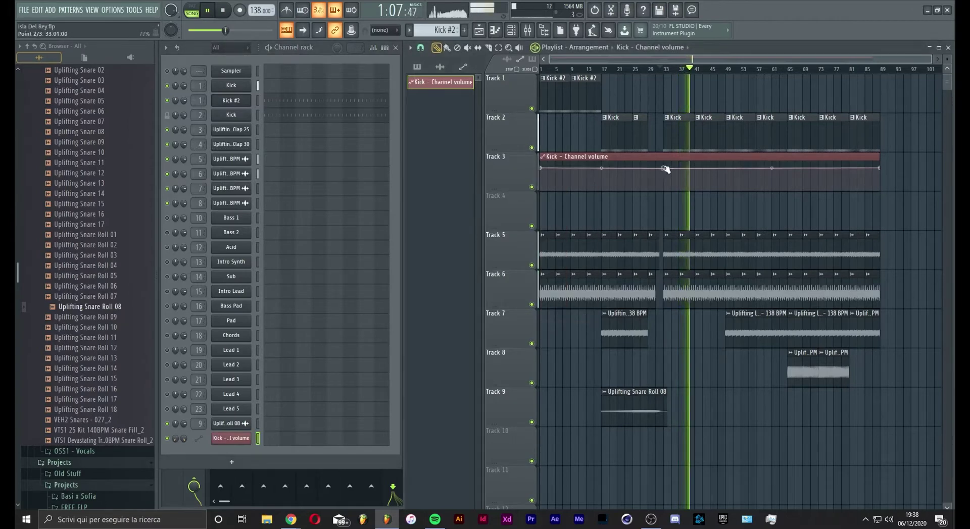
{"action": "right_click", "coordinate": [666, 170]}
{"action": "left_click", "coordinate": [693, 334]}
{"action": "right_click", "coordinate": [602, 168]}
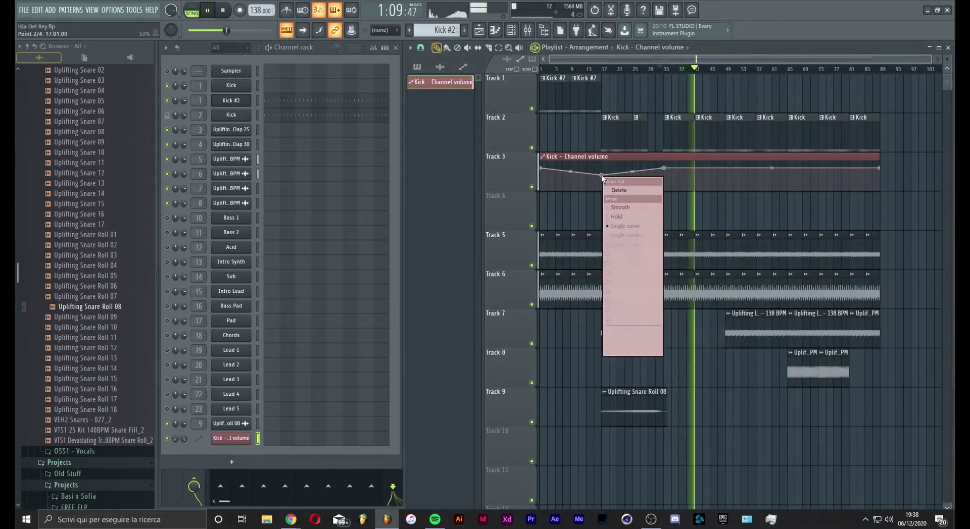
{"action": "left_click", "coordinate": [631, 340]}
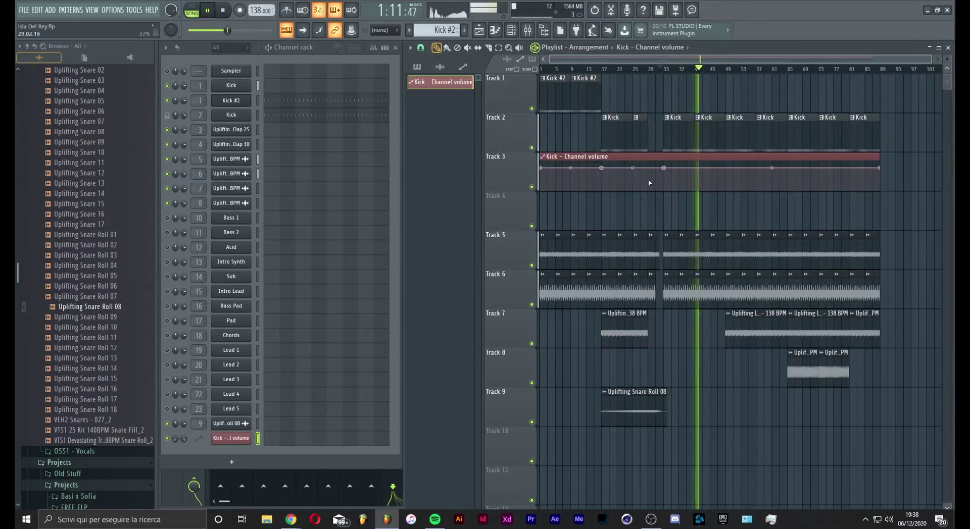
- Add a dip at bar 29 in the kick volume automation and paste the 78% value onto a new point at bar 25
{"action": "left_click_drag", "start_coordinate": [649, 179], "coordinate": [625, 171]}
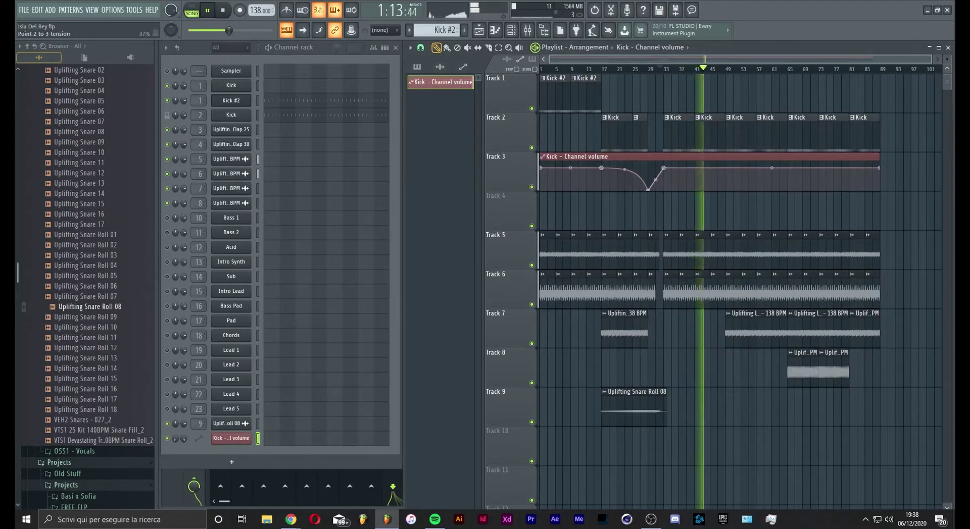
{"action": "right_click", "coordinate": [635, 169]}
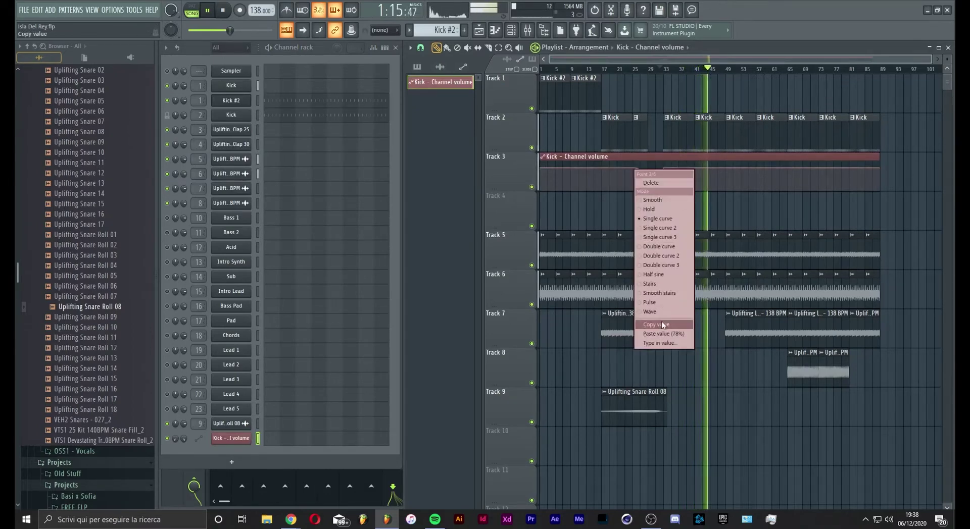
{"action": "left_click", "coordinate": [661, 330]}
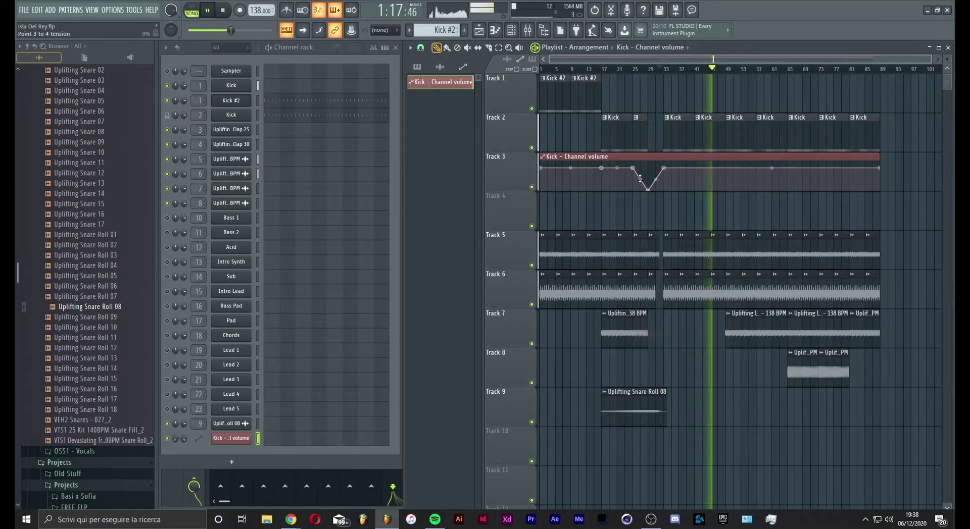
- Raise the kick volume automation's low point at bar 29 while playing the fade through to bar 33
{"action": "left_click", "coordinate": [641, 69]}
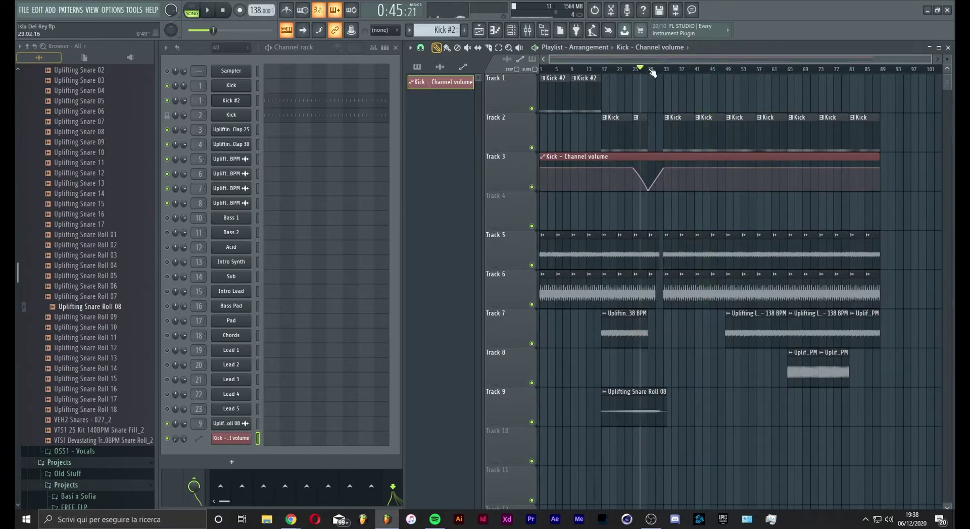
{"action": "scroll", "coordinate": [643, 72], "scroll_direction": "up", "scroll_amount": 4}
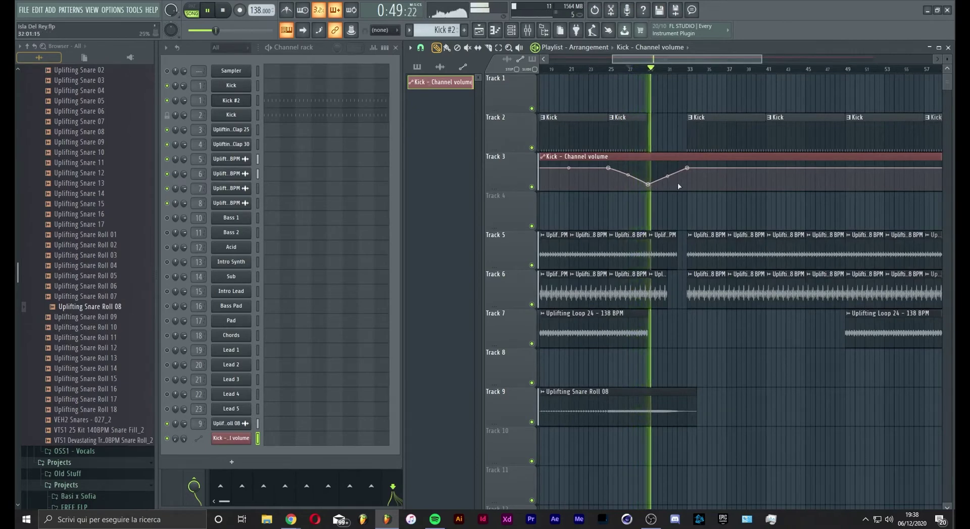
{"action": "left_click_drag", "start_coordinate": [669, 69], "coordinate": [680, 69]}
{"action": "scroll", "coordinate": [686, 72], "scroll_direction": "down", "scroll_amount": 4}
{"action": "scroll", "coordinate": [686, 72], "scroll_direction": "down", "scroll_amount": 1}
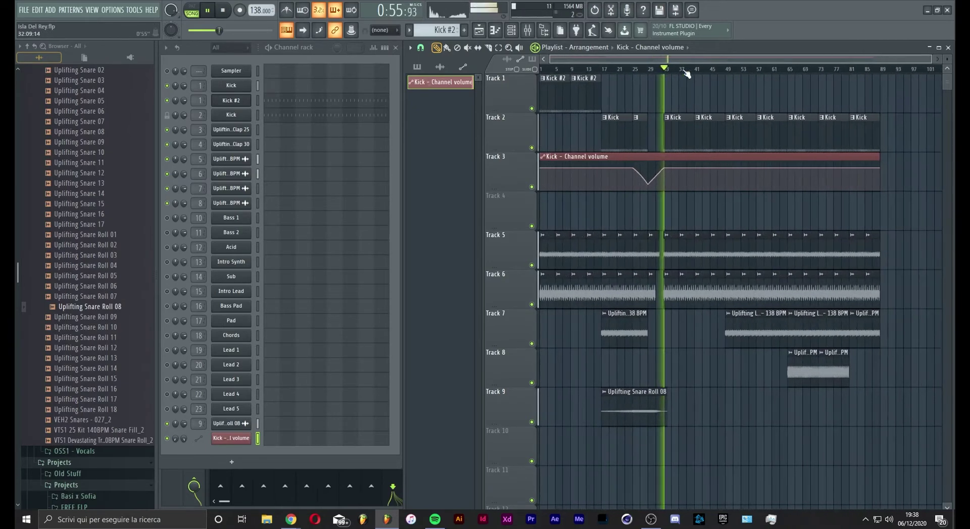
{"action": "left_click", "coordinate": [752, 419]}
{"action": "right_click", "coordinate": [788, 425]}
{"action": "key", "text": "ctrl+z"}
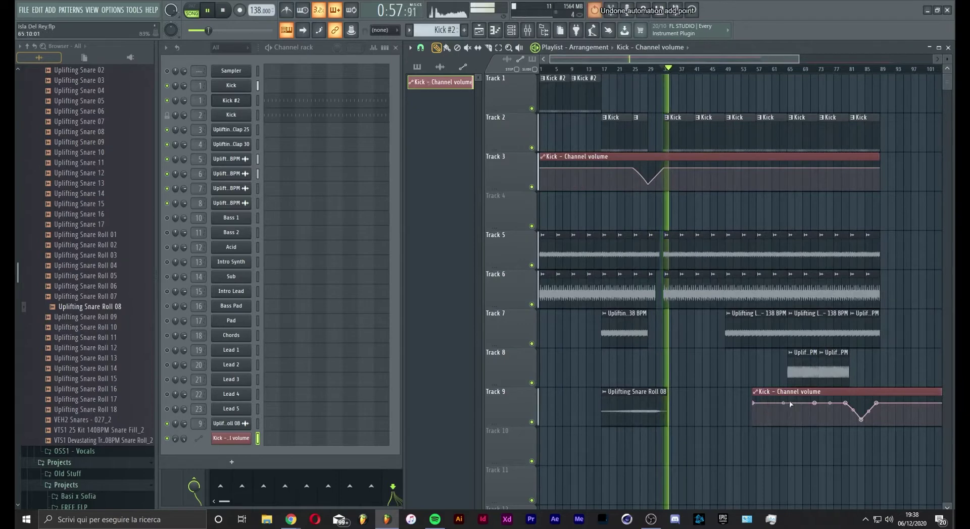
{"action": "right_click", "coordinate": [785, 393]}
- Add a point with the pasted 78% value at bar 81 of the kick volume automation and lower the bar 89 point to the minimum
{"action": "right_click", "coordinate": [849, 168]}
{"action": "right_click", "coordinate": [848, 168]}
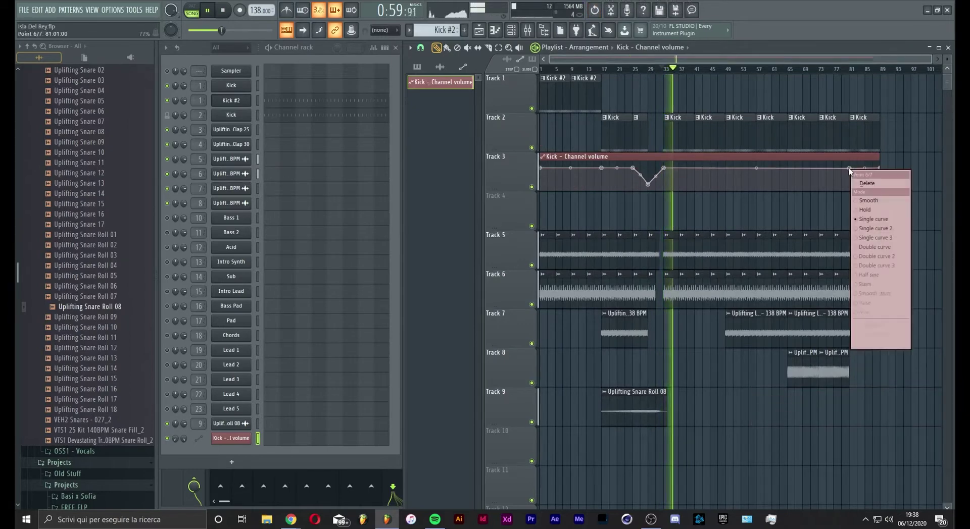
{"action": "left_click", "coordinate": [881, 334]}
{"action": "left_click_drag", "start_coordinate": [880, 169], "coordinate": [884, 191]}
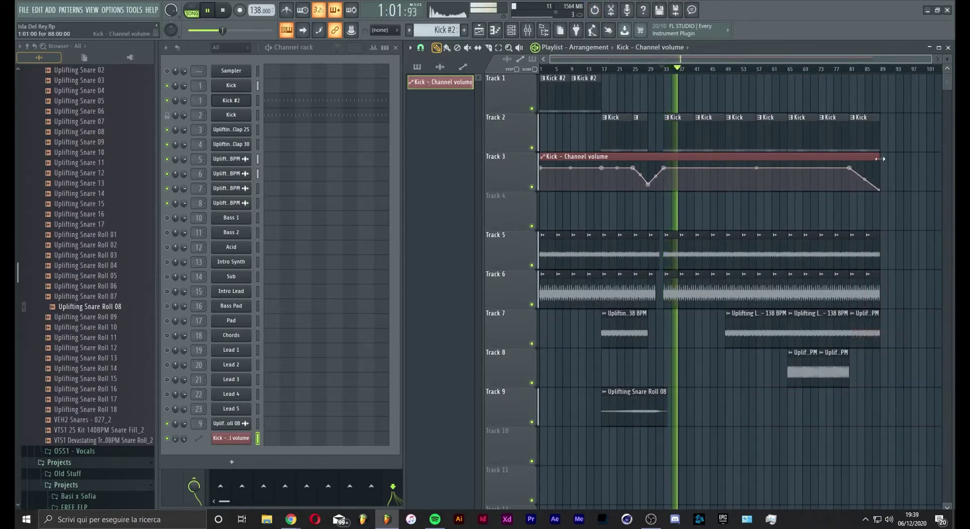
- Extend the kick volume automation clip to bar 97 and paste the 78% value onto its end point
{"action": "left_click_drag", "start_coordinate": [880, 159], "coordinate": [910, 159]}
{"action": "right_click", "coordinate": [895, 168]}
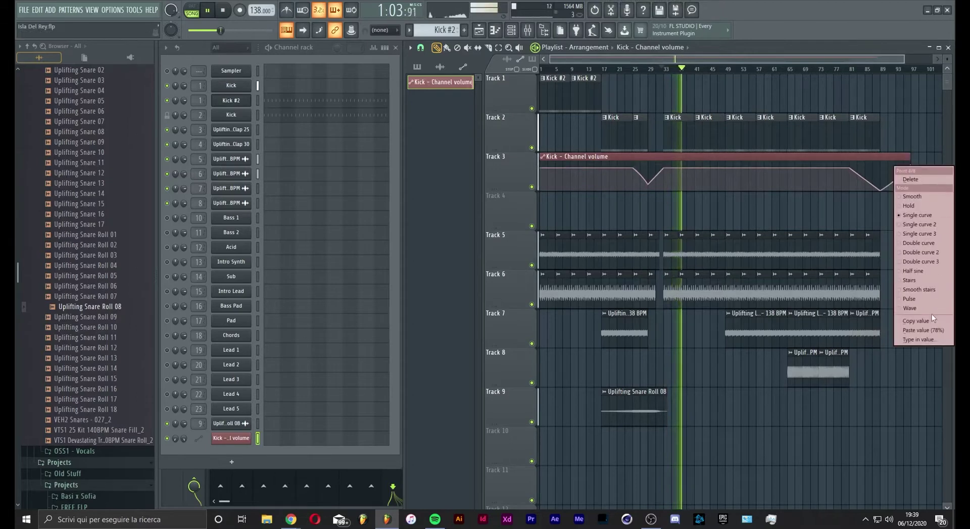
{"action": "left_click", "coordinate": [923, 331]}
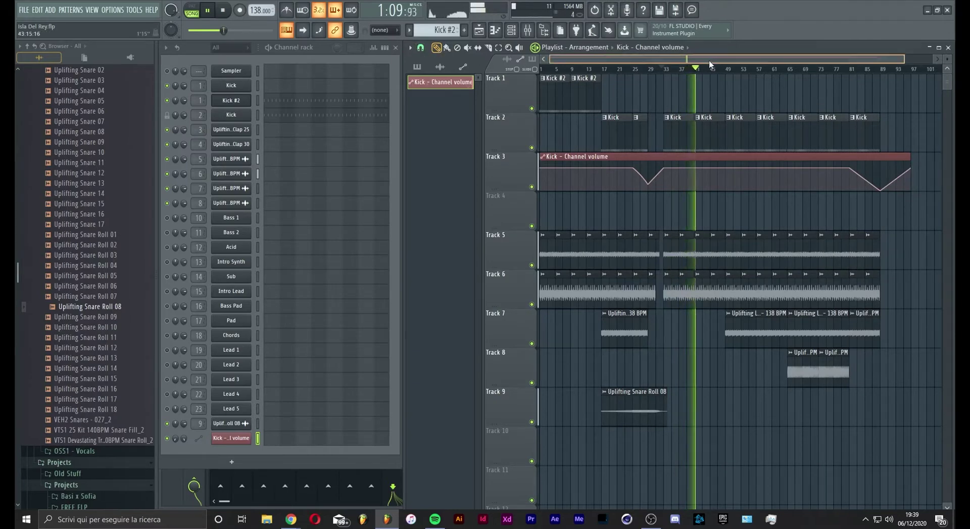
- Copy the Uplifting Snare Roll 08 clip on Track 9 to bar 73, covering about eight bars
{"action": "scroll", "coordinate": [813, 217], "scroll_direction": "down", "scroll_amount": 4}
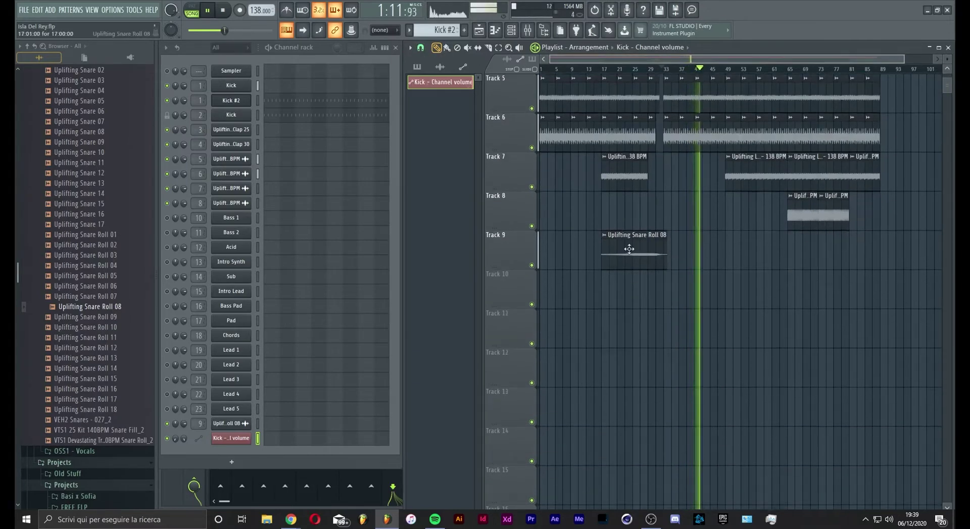
{"action": "left_click_drag", "start_coordinate": [793, 261], "coordinate": [819, 259]}
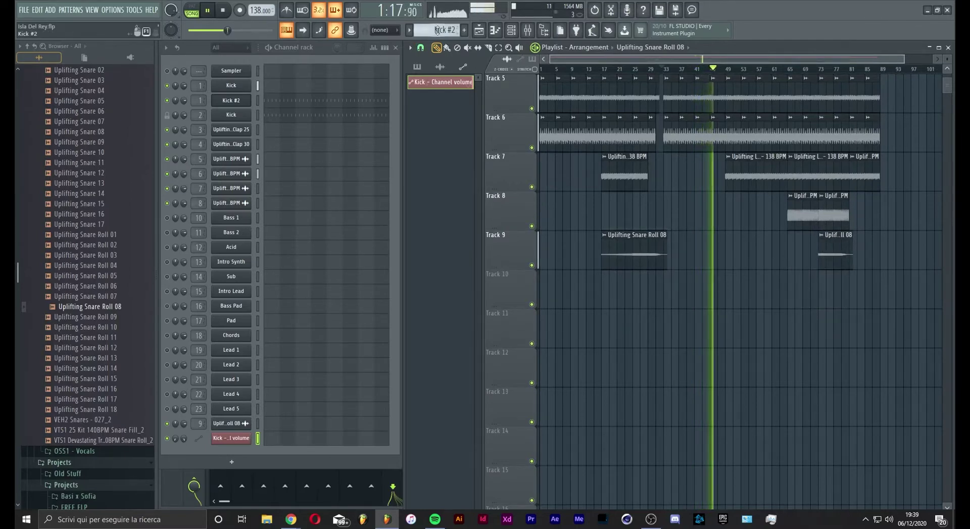
- Place the Bass 1 pattern at bar 65 on Track 10 and fill bars 1 to 65 with two-bar Bass 1 clips
{"action": "scroll", "coordinate": [437, 30], "scroll_direction": "down", "scroll_amount": 2}
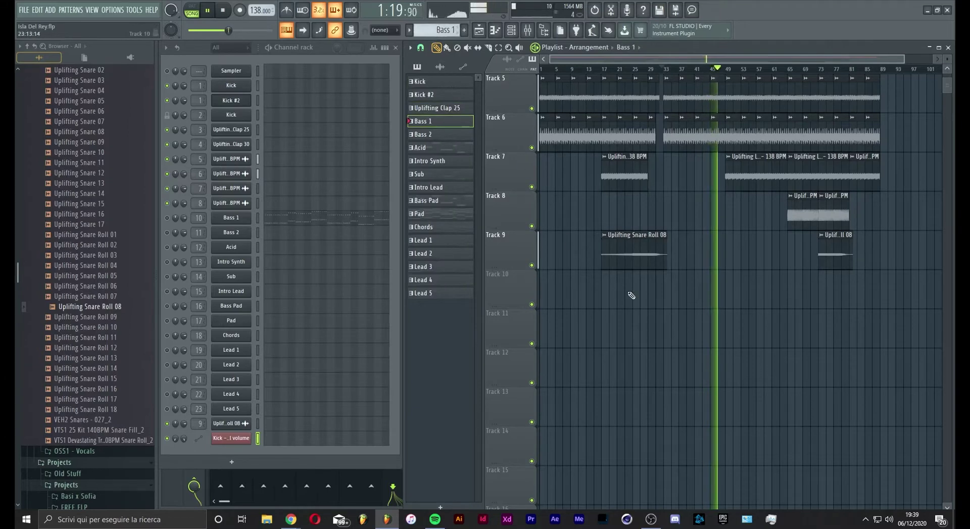
{"action": "left_click", "coordinate": [788, 294]}
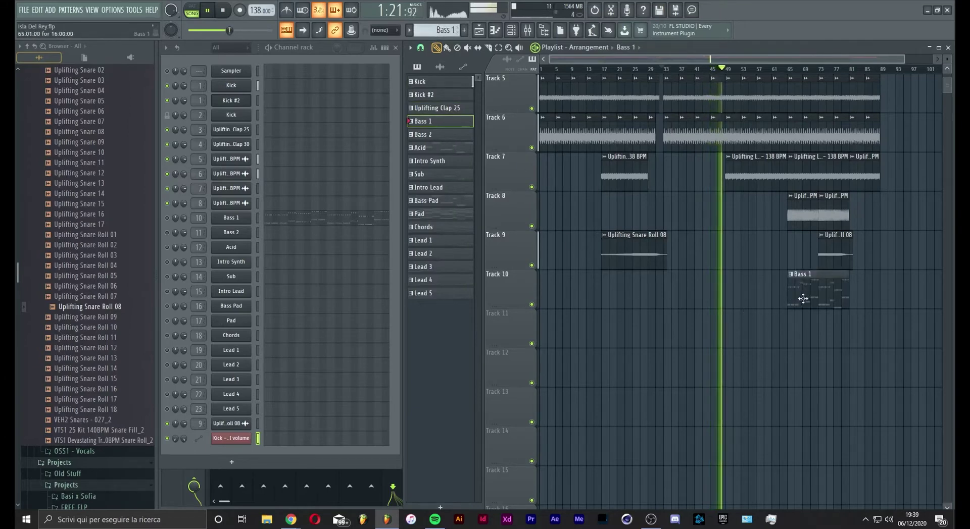
{"action": "left_click", "coordinate": [675, 293]}
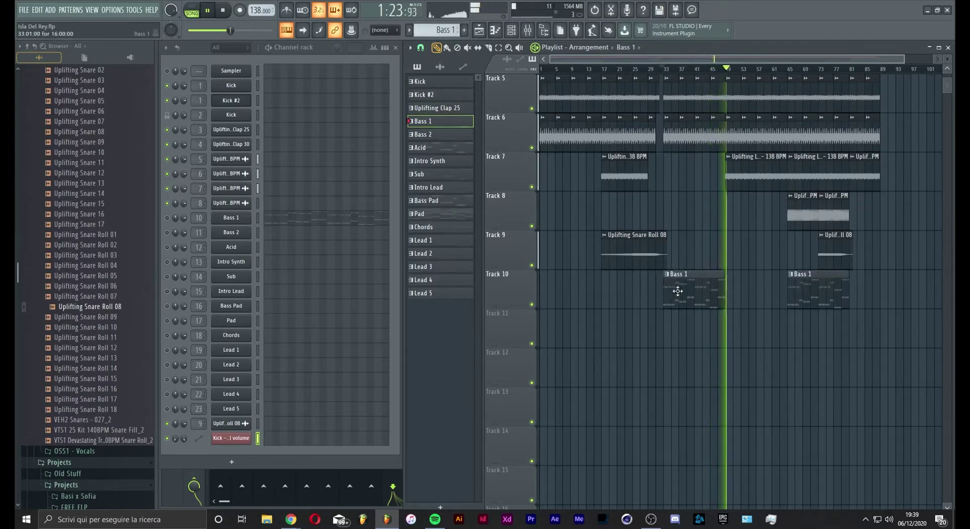
{"action": "mouse_move", "coordinate": [730, 295]}
{"action": "left_mouse_down"}
{"action": "mouse_move", "coordinate": [667, 293]}
{"action": "mouse_move", "coordinate": [788, 296]}
{"action": "left_mouse_up"}
{"action": "left_click", "coordinate": [447, 47]}
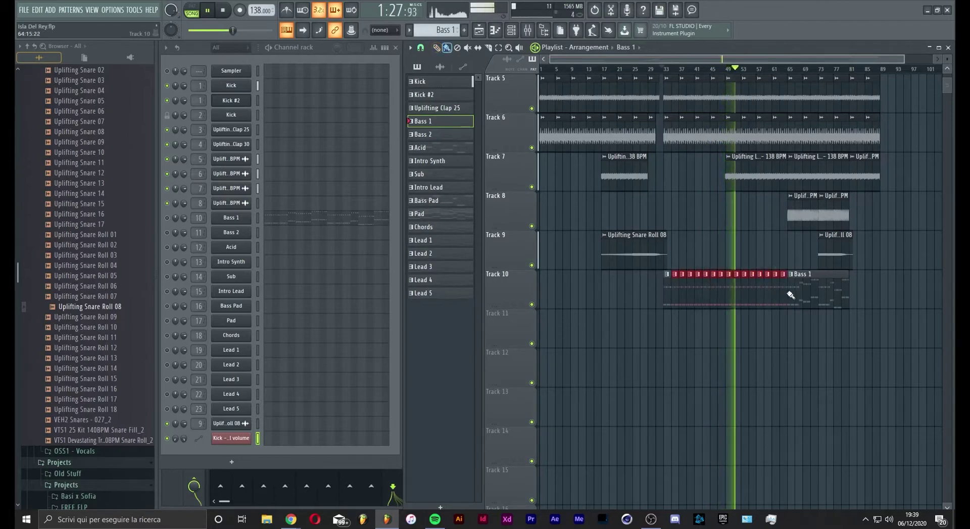
{"action": "left_click_drag", "start_coordinate": [656, 297], "coordinate": [541, 295]}
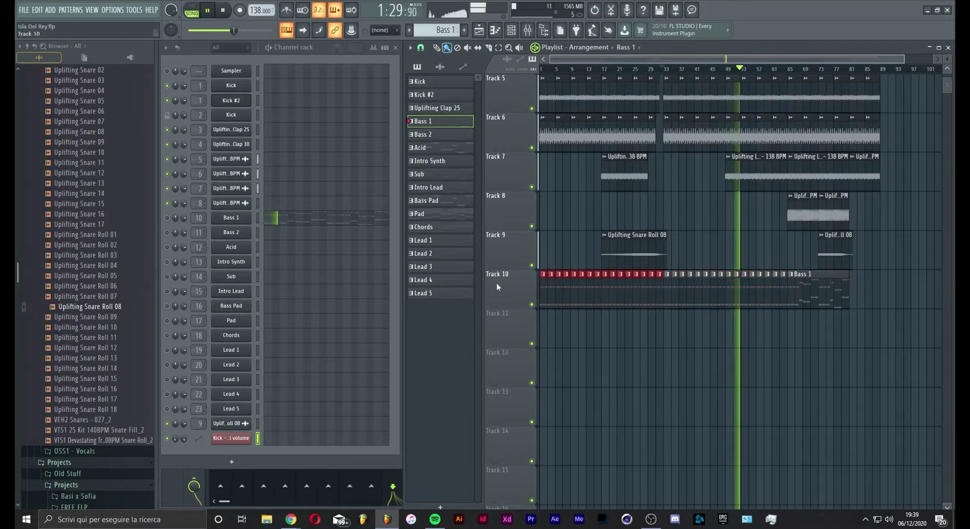
- Place the Bass 2 pattern on Track 11 and the Acid pattern on Track 12, both starting at bar 65
{"action": "scroll", "coordinate": [436, 32], "scroll_direction": "down", "scroll_amount": 1}
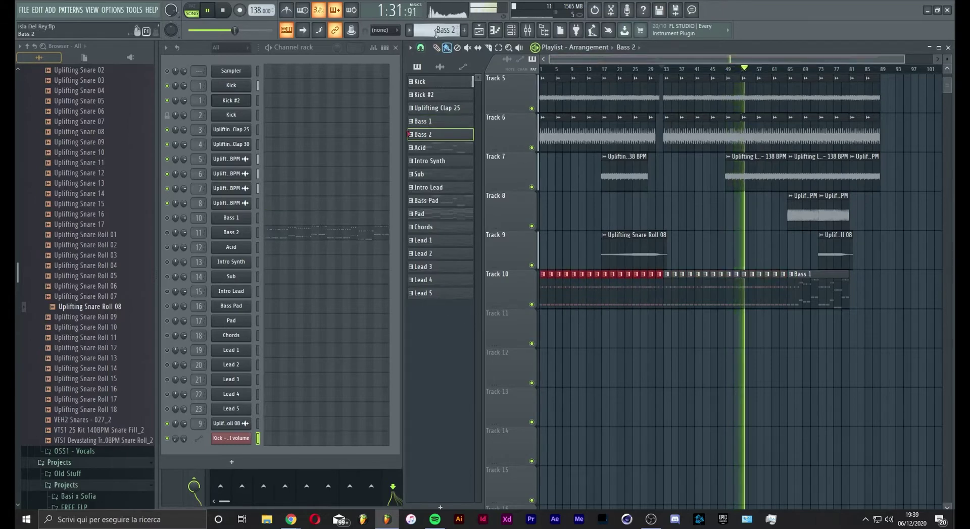
{"action": "left_click", "coordinate": [793, 328]}
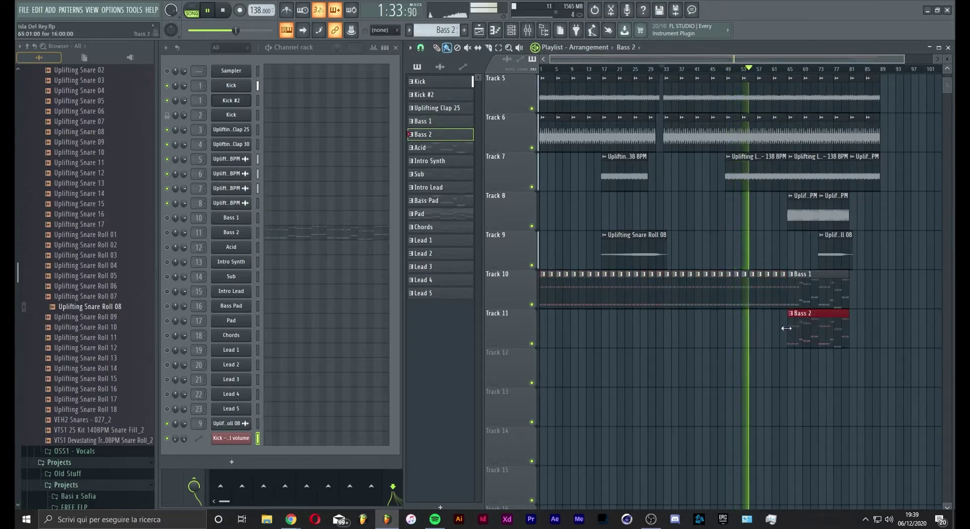
{"action": "scroll", "coordinate": [448, 32], "scroll_direction": "down", "scroll_amount": 1}
{"action": "left_click", "coordinate": [790, 378]}
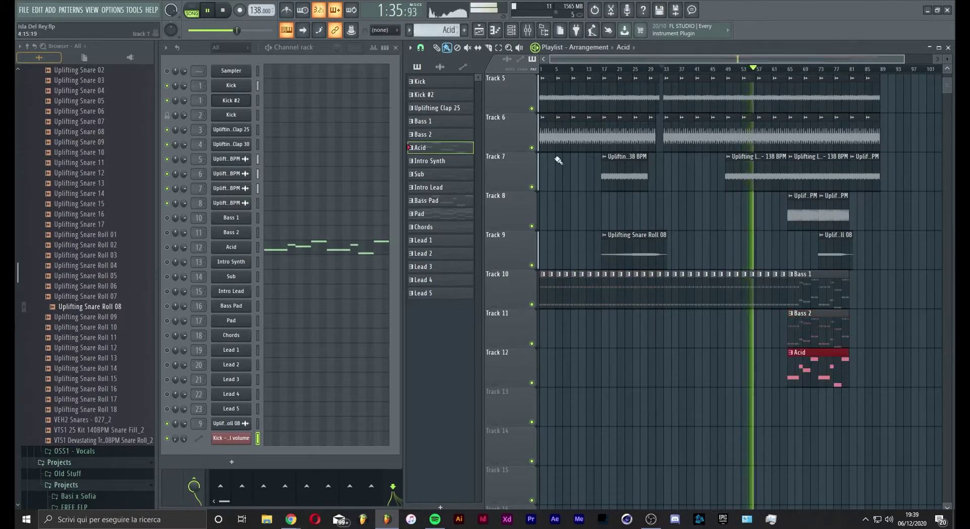
- Fill Track 13 with Intro Synth clips from bar 1 to bar 89 and stop playback
{"action": "key", "text": "KP_Add"}
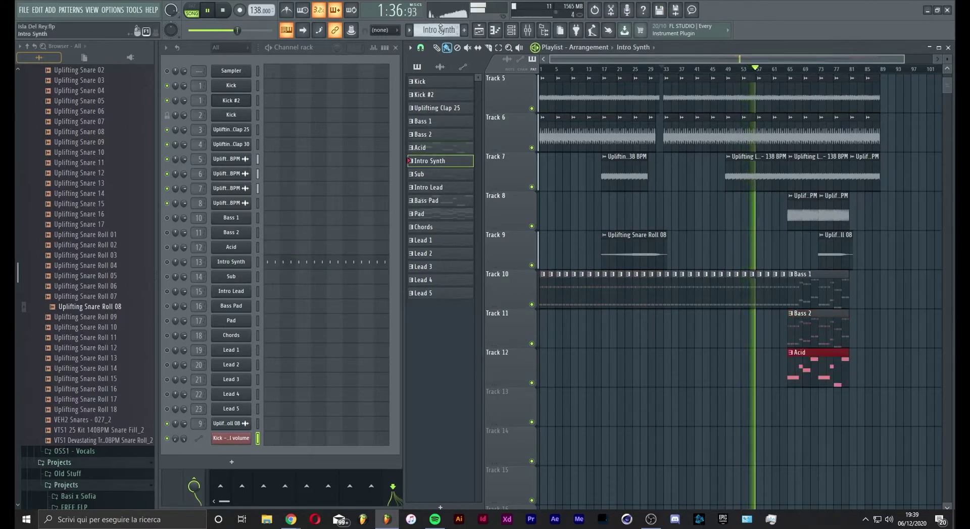
{"action": "left_click", "coordinate": [794, 403]}
{"action": "mouse_move", "coordinate": [810, 408]}
{"action": "left_mouse_down"}
{"action": "mouse_move", "coordinate": [559, 409]}
{"action": "mouse_move", "coordinate": [900, 416]}
{"action": "left_mouse_up"}
{"action": "key", "text": "space"}
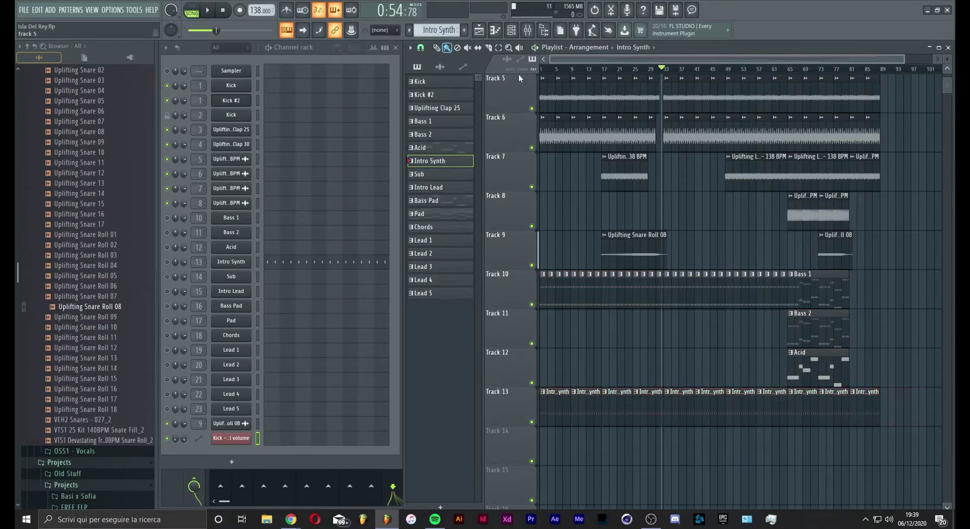
- Place the Sub pattern at bar 65 on Track 14
{"action": "scroll", "coordinate": [439, 23], "scroll_direction": "down", "scroll_amount": 1}
{"action": "scroll", "coordinate": [783, 331], "scroll_direction": "down", "scroll_amount": 3}
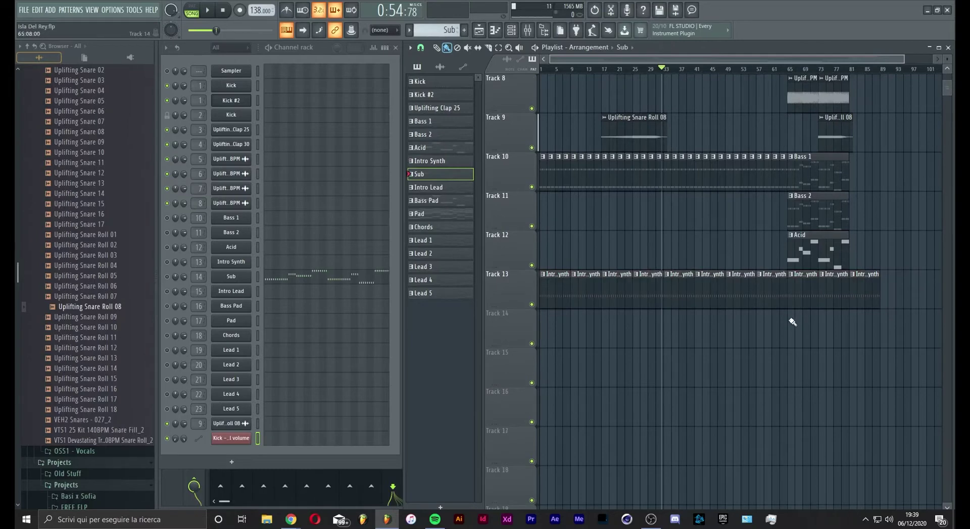
{"action": "left_click", "coordinate": [792, 322]}
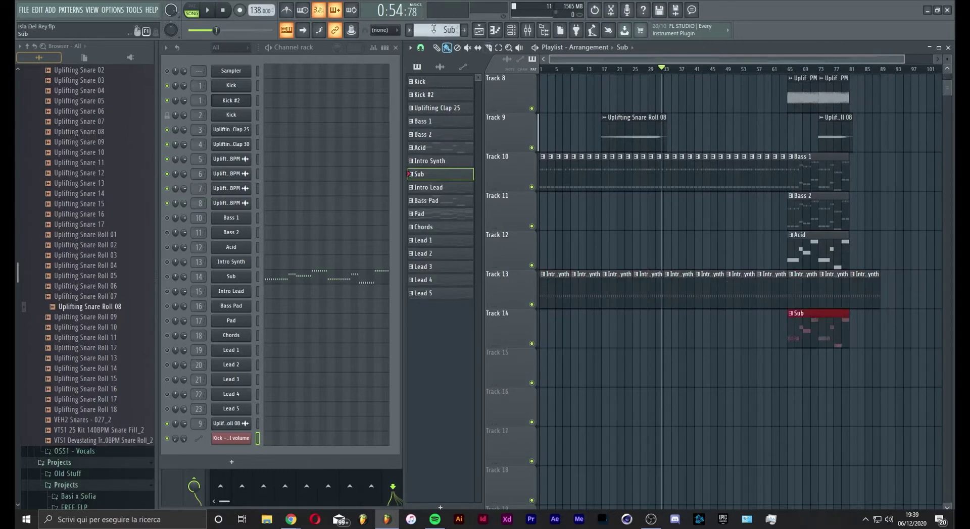
- Lay four consecutive Intro Lead clips on Track 15, starting at bar 49
{"action": "scroll", "coordinate": [433, 29], "scroll_direction": "down", "scroll_amount": 1}
{"action": "left_click", "coordinate": [716, 378]}
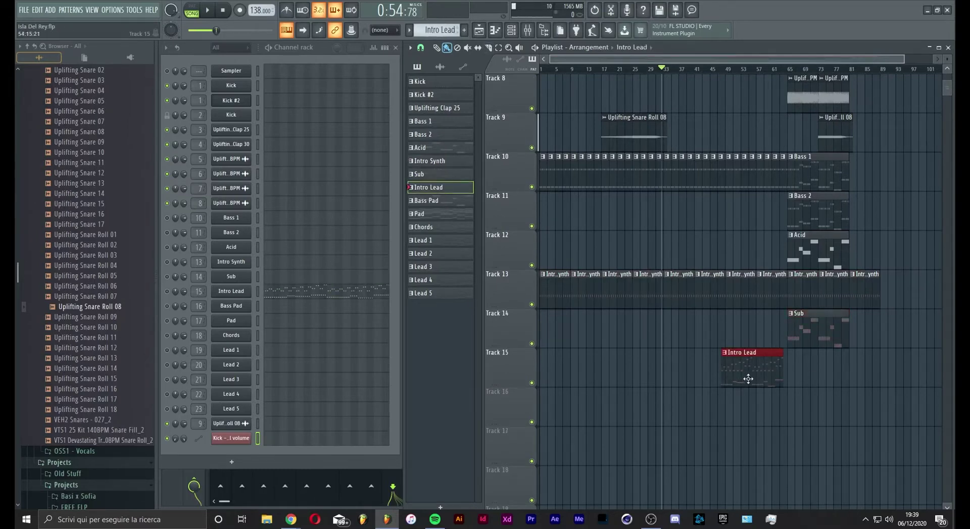
{"action": "left_click_drag", "start_coordinate": [756, 376], "coordinate": [805, 377]}
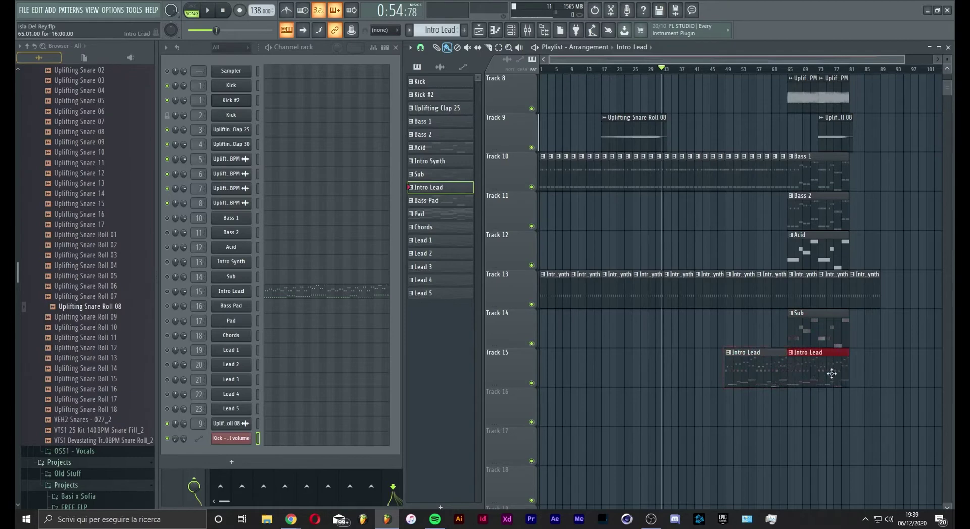
{"action": "left_click", "coordinate": [863, 373]}
{"action": "right_click", "coordinate": [880, 374]}
{"action": "left_click_drag", "start_coordinate": [814, 374], "coordinate": [927, 375]}
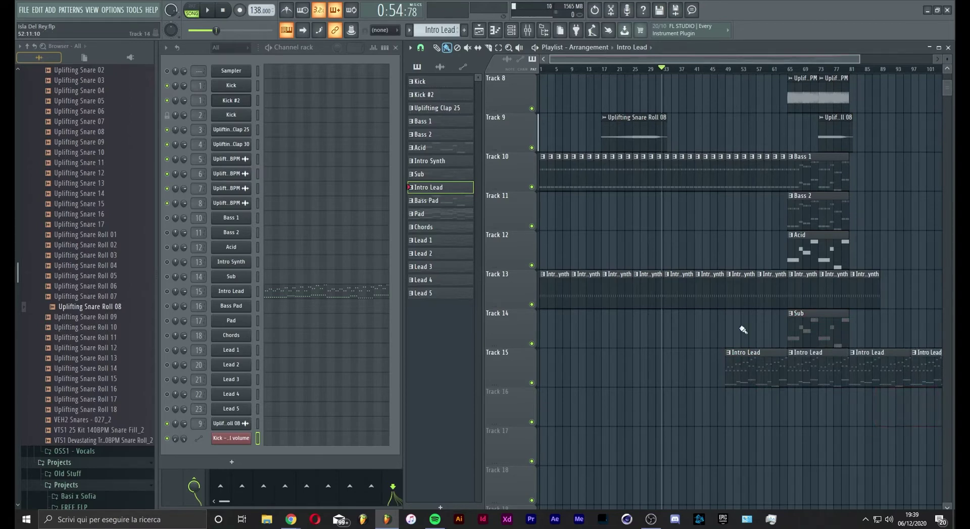
- Play the arrangement briefly from about bar 46
{"action": "left_click", "coordinate": [716, 69]}
{"action": "key", "text": "space"}
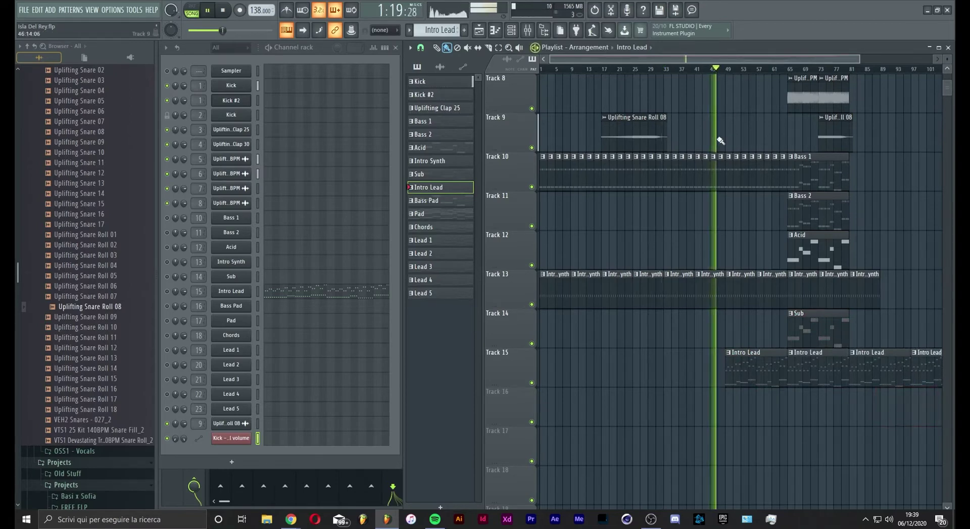
{"action": "key", "text": "space"}
- Copy the first two bars of the Bass 2 and Acid clips to bar 1 and duplicate them up to bar 65
{"action": "left_click", "coordinate": [500, 47]}
{"action": "left_click_drag", "start_coordinate": [830, 202], "coordinate": [552, 210]}
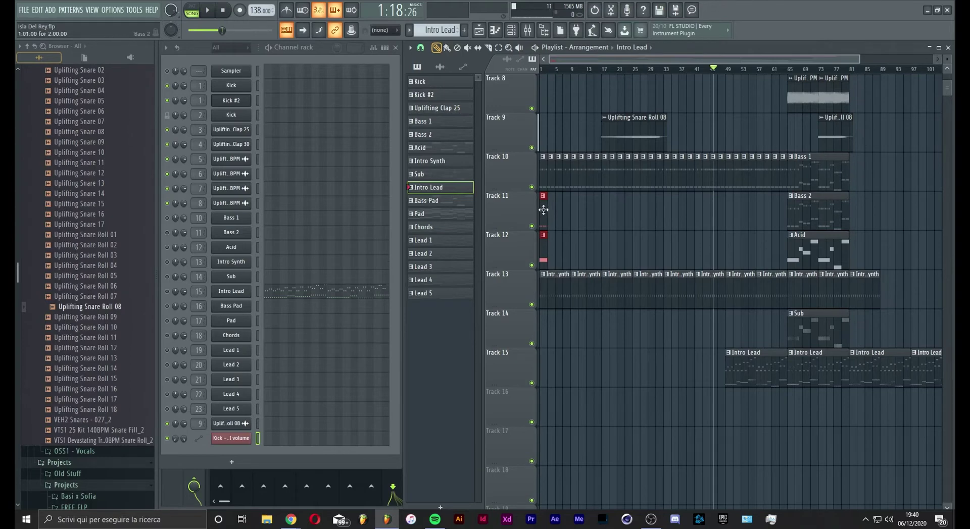
{"action": "key", "text": "ctrl+b"}
{"action": "key", "text": "ctrl+b"}
{"action": "key", "text": "ctrl+b"}
{"action": "key", "text": "ctrl+b"}
{"action": "key", "text": "ctrl+b"}
{"action": "key", "text": "ctrl+b"}
{"action": "key", "text": "ctrl+b"}
{"action": "key", "text": "ctrl+b"}
{"action": "key", "text": "ctrl+b"}
{"action": "key", "text": "ctrl+b"}
{"action": "key", "text": "ctrl+b"}
{"action": "key", "text": "ctrl+b"}
{"action": "key", "text": "ctrl+b"}
{"action": "key", "text": "ctrl+b"}
{"action": "key", "text": "ctrl+b"}
{"action": "key", "text": "ctrl+b"}
{"action": "key", "text": "ctrl+b"}
{"action": "key", "text": "ctrl+b"}
{"action": "key", "text": "ctrl+b"}
{"action": "key", "text": "ctrl+b"}
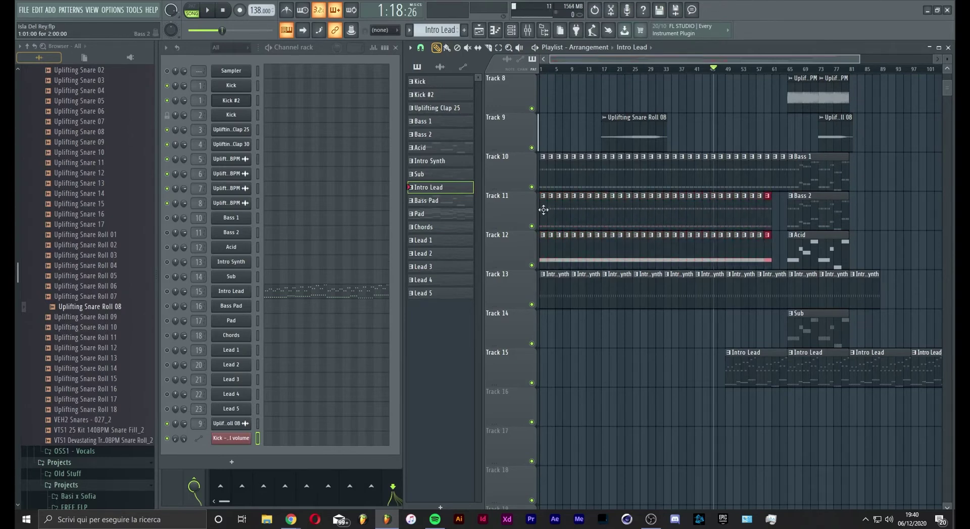
- Fill Track 14 with two-bar Sub clips from bar 33 to 65 and bar 81 to 89, removing the extras before bar 33
{"action": "left_click_drag", "start_coordinate": [806, 334], "coordinate": [559, 334]}
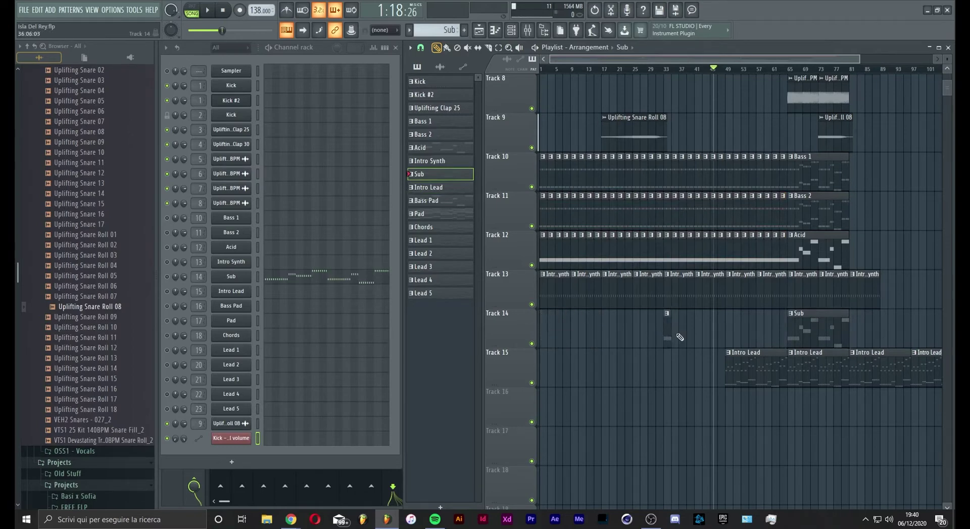
{"action": "left_click_drag", "start_coordinate": [729, 332], "coordinate": [796, 336]}
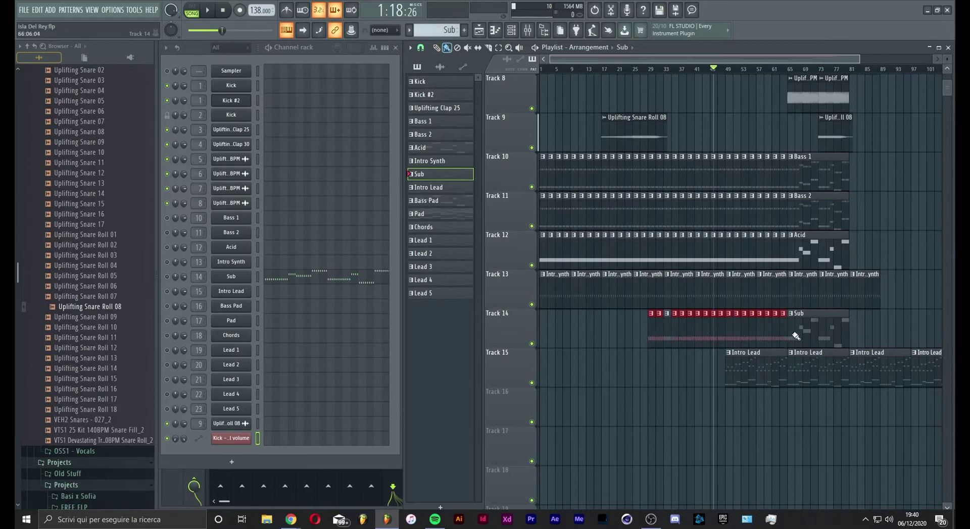
{"action": "right_click", "coordinate": [660, 331]}
{"action": "right_click", "coordinate": [651, 334]}
{"action": "left_click", "coordinate": [612, 379]}
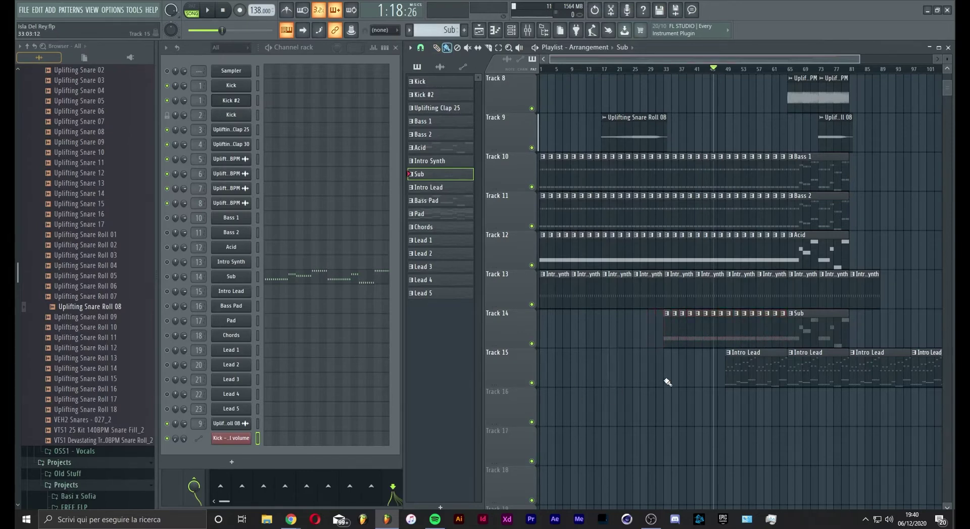
{"action": "key", "text": "space"}
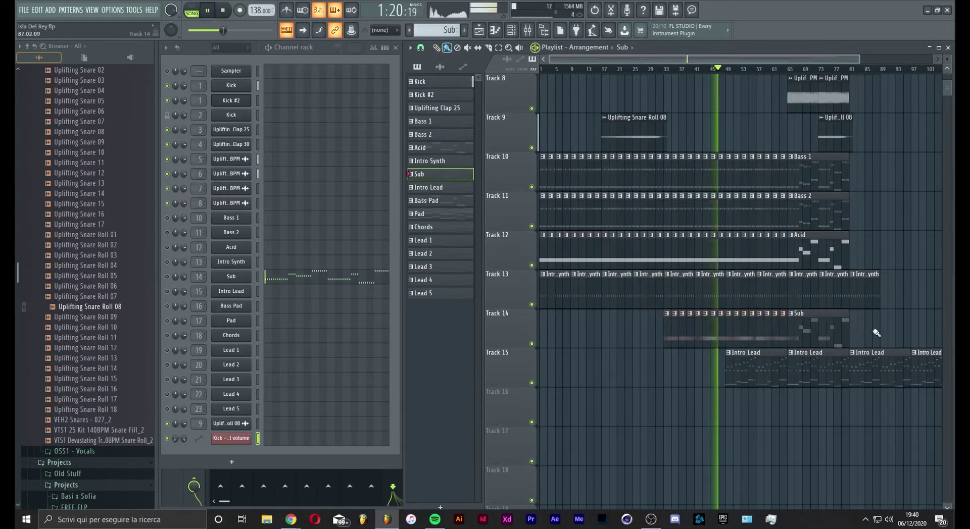
{"action": "left_click_drag", "start_coordinate": [874, 330], "coordinate": [854, 331]}
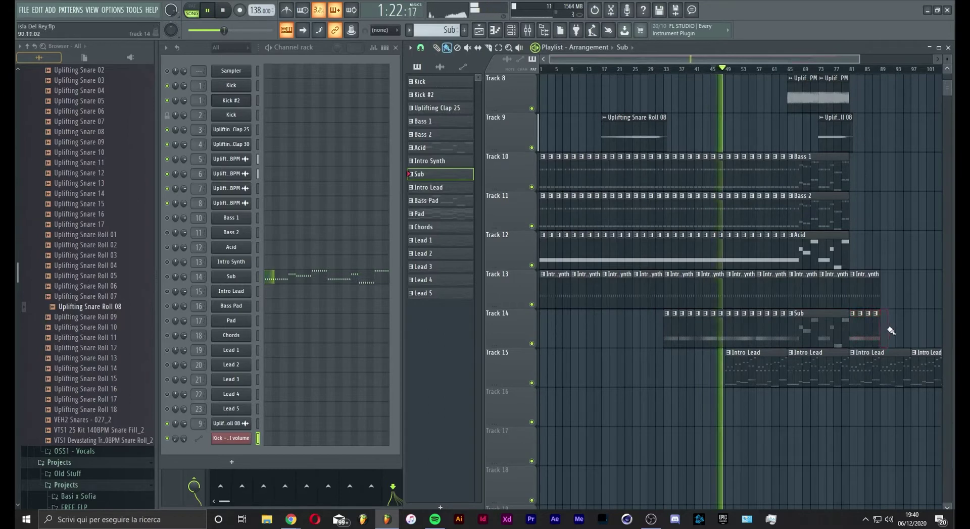
- Copy the two-bar Bass 1, Bass 2 and Acid clips from bars 57 to 65 to bars 81 to 89
{"action": "scroll", "coordinate": [874, 88], "scroll_direction": "up", "scroll_amount": 3}
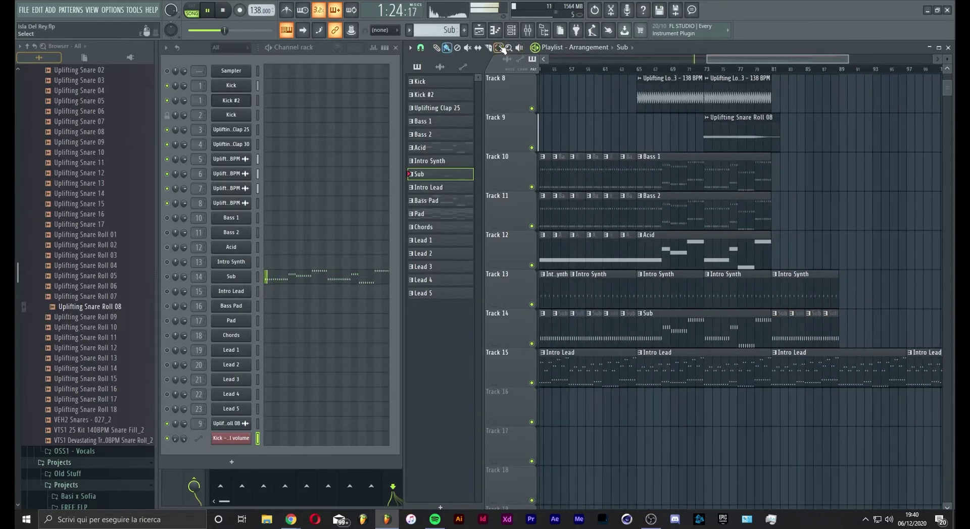
{"action": "left_click_drag", "start_coordinate": [628, 179], "coordinate": [574, 270]}
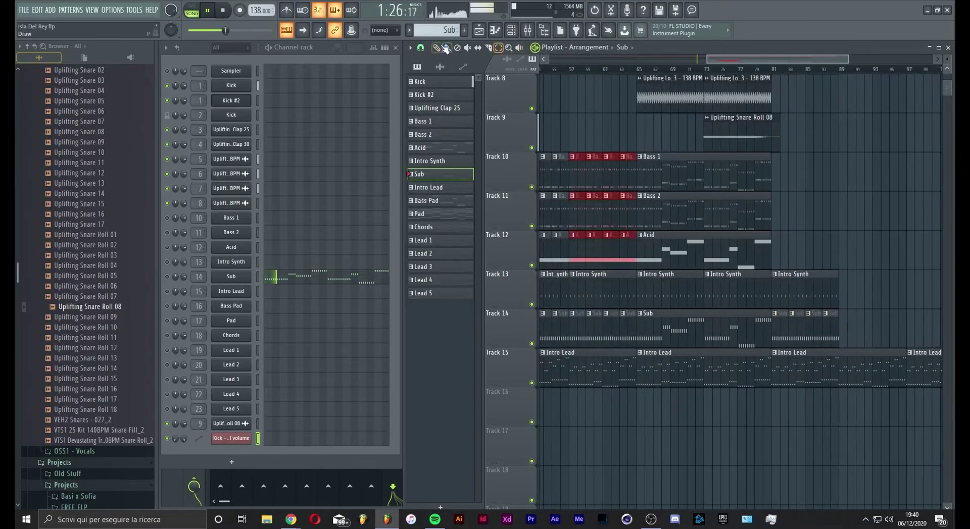
{"action": "left_click_drag", "start_coordinate": [578, 175], "coordinate": [779, 171]}
{"action": "left_click", "coordinate": [872, 185]}
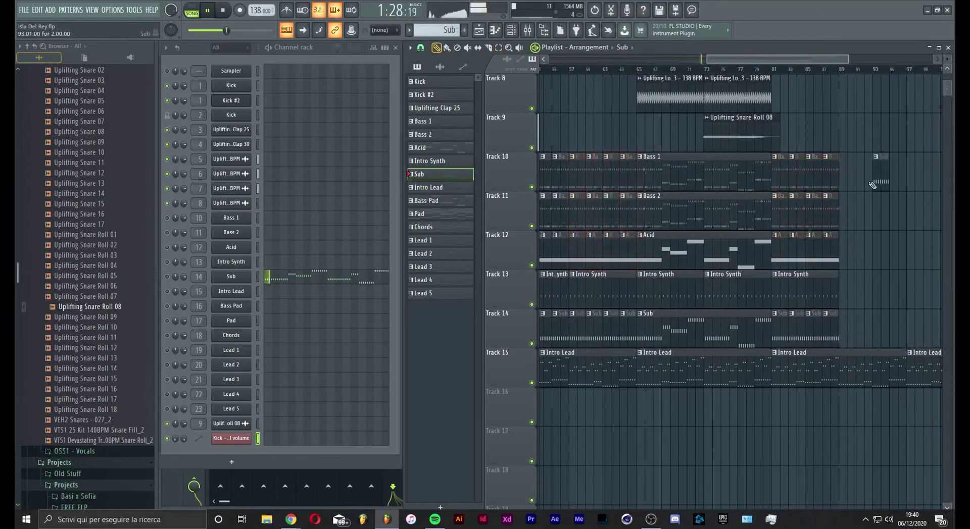
- Select bars 1 to 89 in the playlist and insert an empty track above the Intro Synth track
{"action": "scroll", "coordinate": [831, 72], "scroll_direction": "down", "scroll_amount": 3}
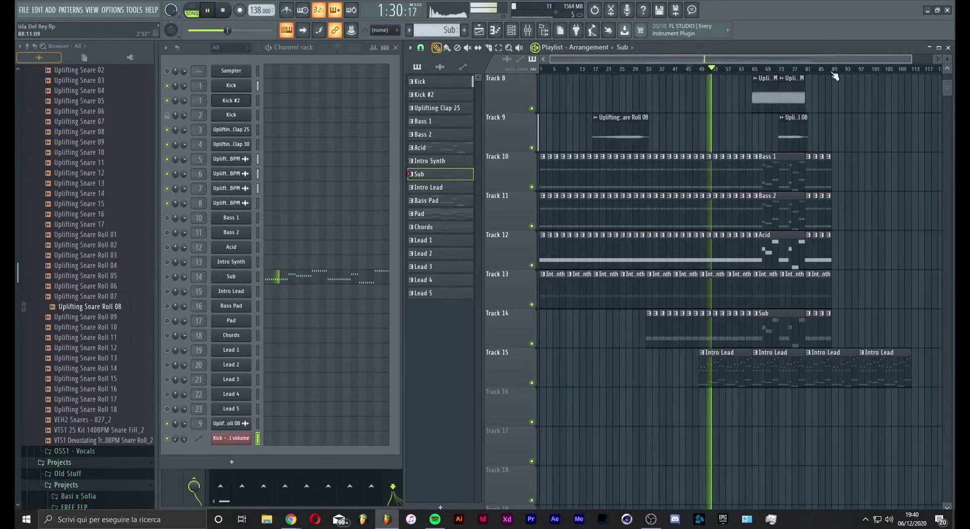
{"action": "left_click_drag", "start_coordinate": [833, 74], "coordinate": [539, 343]}
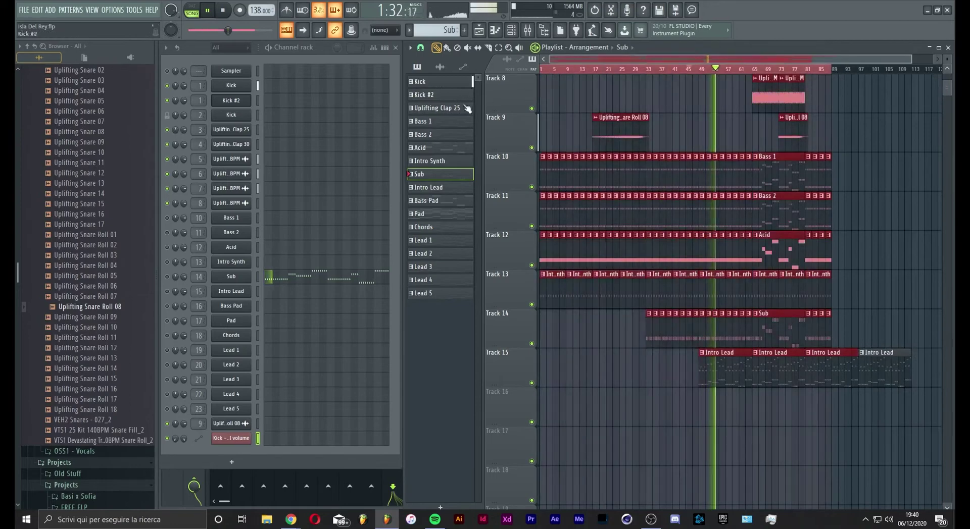
{"action": "right_click", "coordinate": [519, 286]}
{"action": "left_click", "coordinate": [544, 451]}
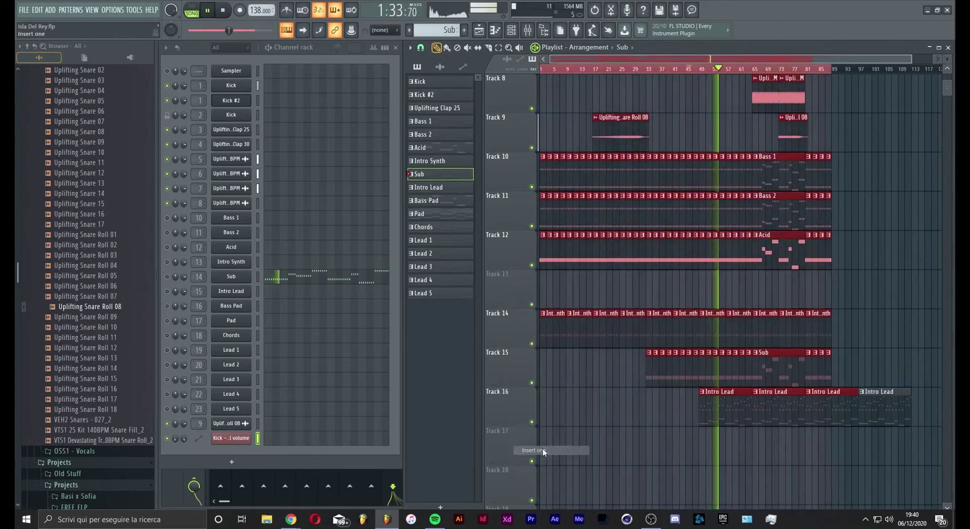
- Clear the playlist selection, stop playback and route the Bass 1 and Bass 2 mixer tracks to Insert 24
{"action": "left_click", "coordinate": [837, 299], "text": "ctrl"}
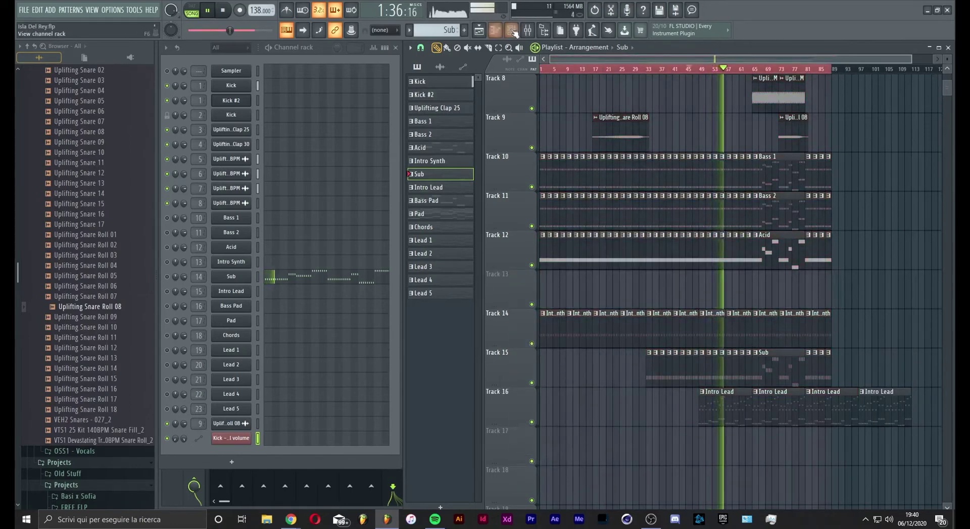
{"action": "key", "text": "F9"}
{"action": "key", "text": "space"}
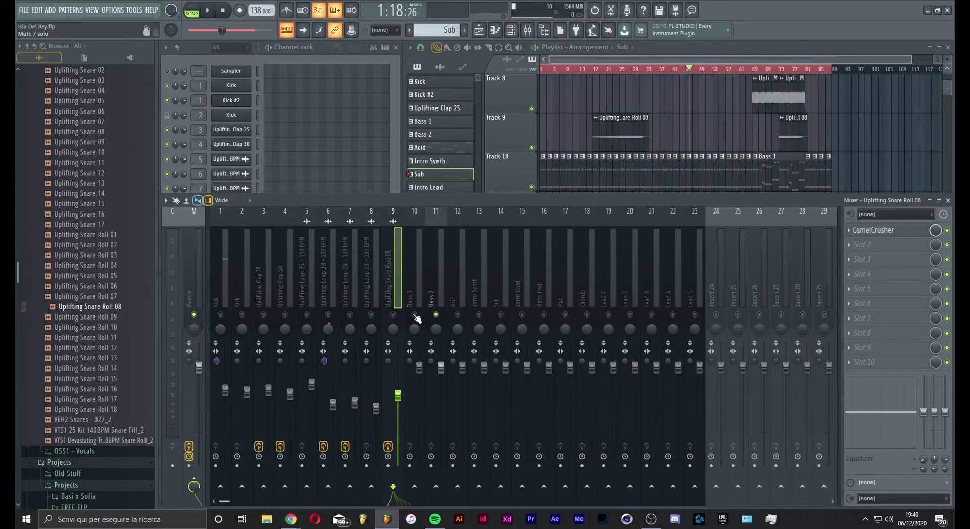
{"action": "left_click", "coordinate": [416, 318]}
{"action": "left_click", "coordinate": [427, 284], "text": "ctrl"}
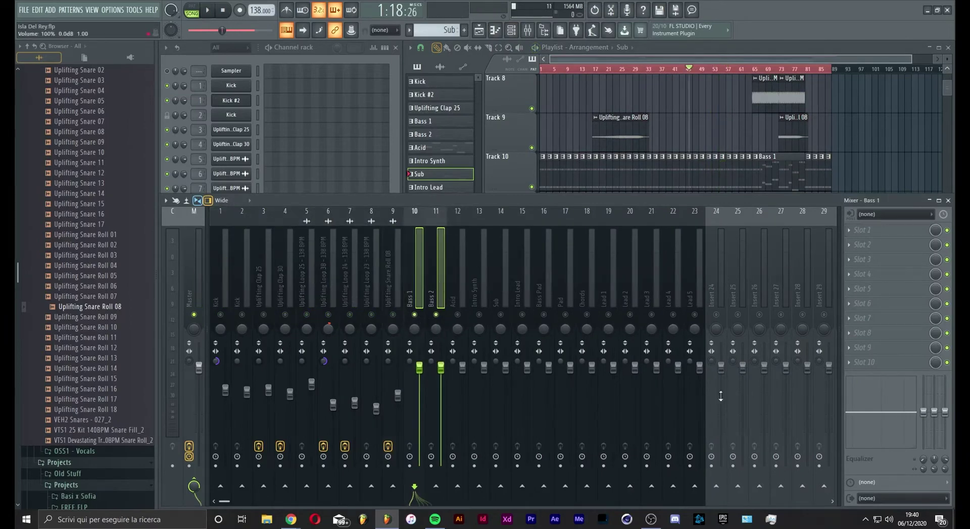
{"action": "right_click", "coordinate": [723, 486]}
{"action": "left_click", "coordinate": [758, 473]}
- Name mixer Insert 24 "Bassline BUS" and choose a colour for it in the colour selector
{"action": "right_click", "coordinate": [723, 470]}
{"action": "left_click", "coordinate": [756, 222]}
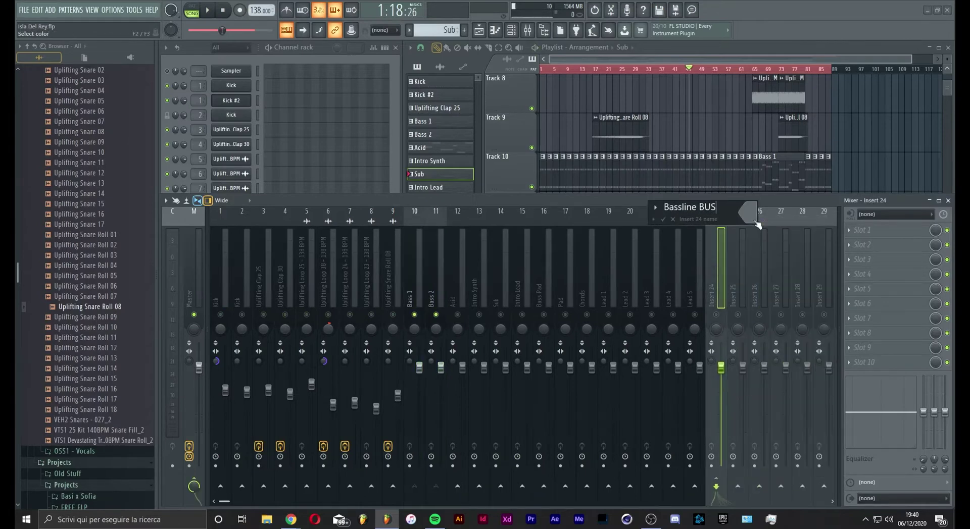
{"action": "key", "text": "Return"}
{"action": "right_click", "coordinate": [747, 230]}
{"action": "left_click", "coordinate": [758, 218]}
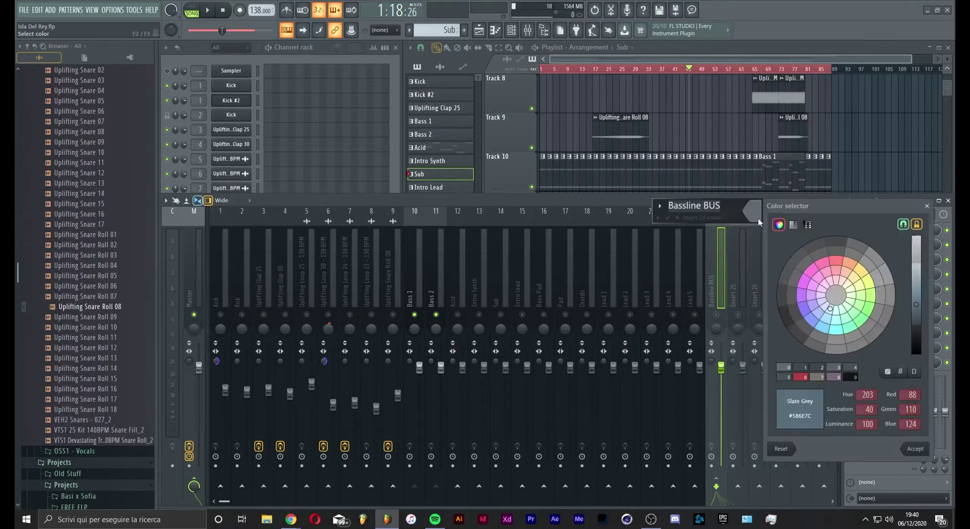
{"action": "left_click", "coordinate": [801, 376]}
{"action": "left_click", "coordinate": [914, 449]}
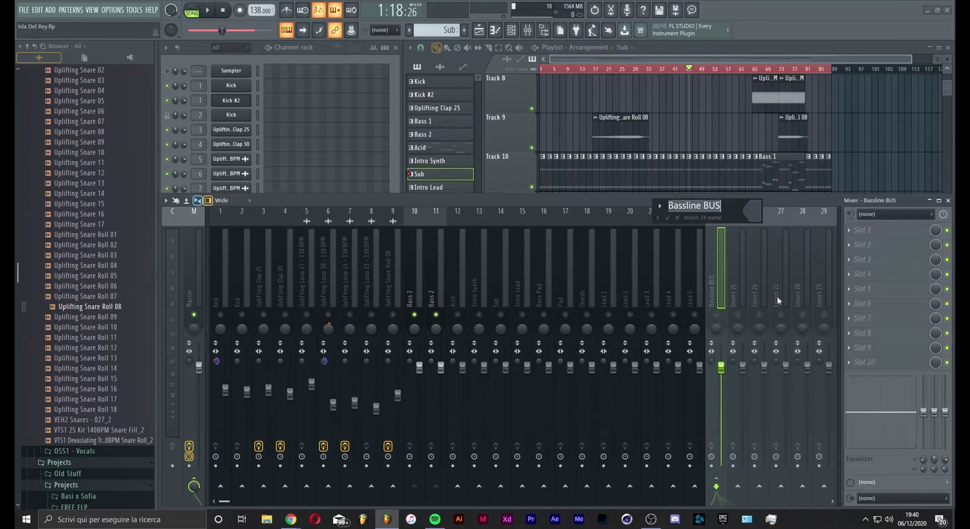
{"action": "key", "text": "Return"}
- Move the Bassline BUS mixer track to position 10, before Bass 1, and add a separator in front of it
{"action": "key", "text": "alt+Left"}
{"action": "key", "text": "alt+Left"}
{"action": "key", "text": "alt+Left"}
{"action": "key", "text": "alt+Left"}
{"action": "key", "text": "alt+Left"}
{"action": "key", "text": "alt+Left"}
{"action": "key", "text": "alt+Left"}
{"action": "key", "text": "alt+Left"}
{"action": "key", "text": "alt+Left"}
{"action": "key", "text": "alt+Left"}
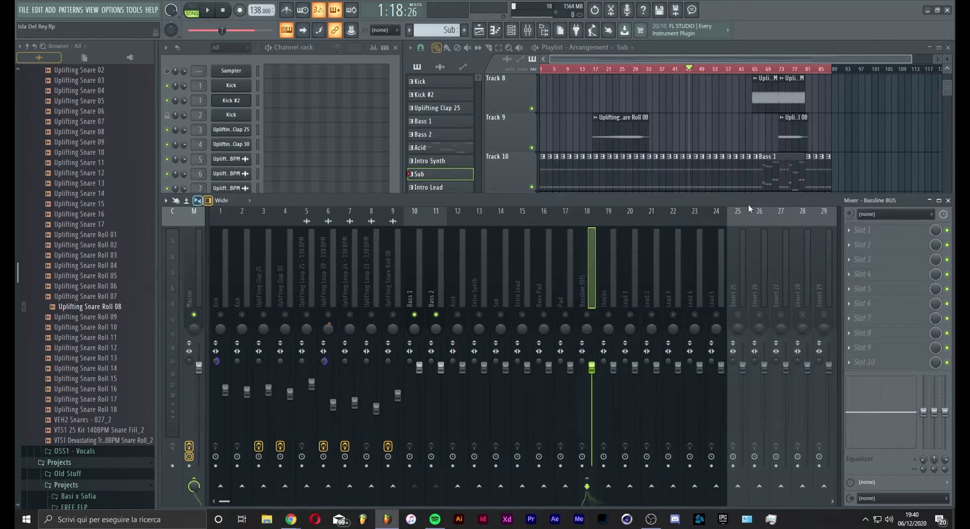
{"action": "key", "text": "alt+Left"}
{"action": "key", "text": "alt+Left"}
{"action": "key", "text": "alt+Left"}
{"action": "key", "text": "alt+Left"}
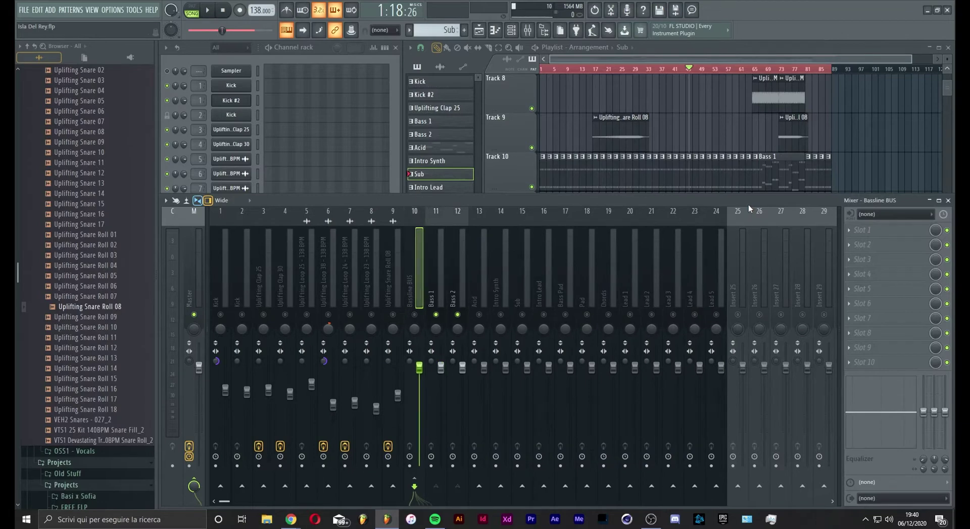
{"action": "right_click", "coordinate": [413, 258]}
{"action": "left_click", "coordinate": [456, 389]}
- Resume song playback and unmute all the channels in the channel rack
{"action": "key", "text": "space"}
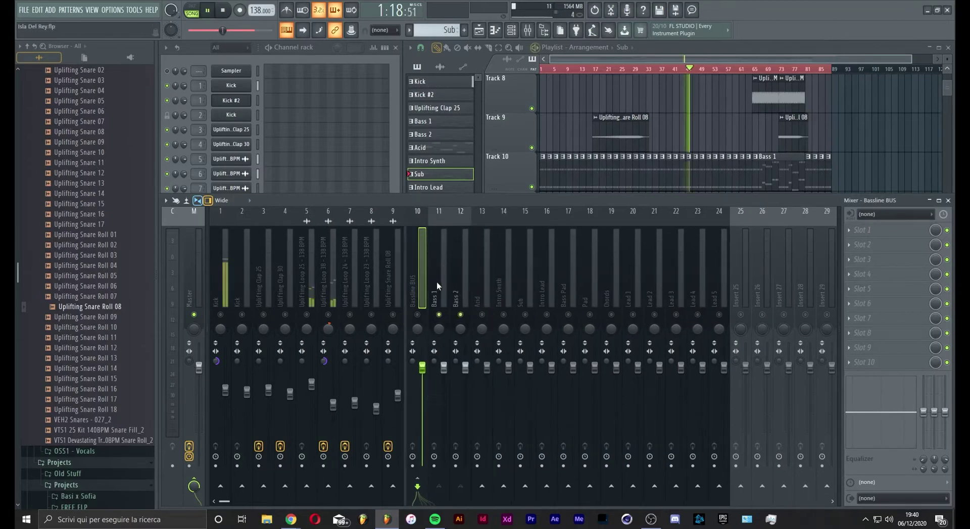
{"action": "left_click", "coordinate": [499, 168]}
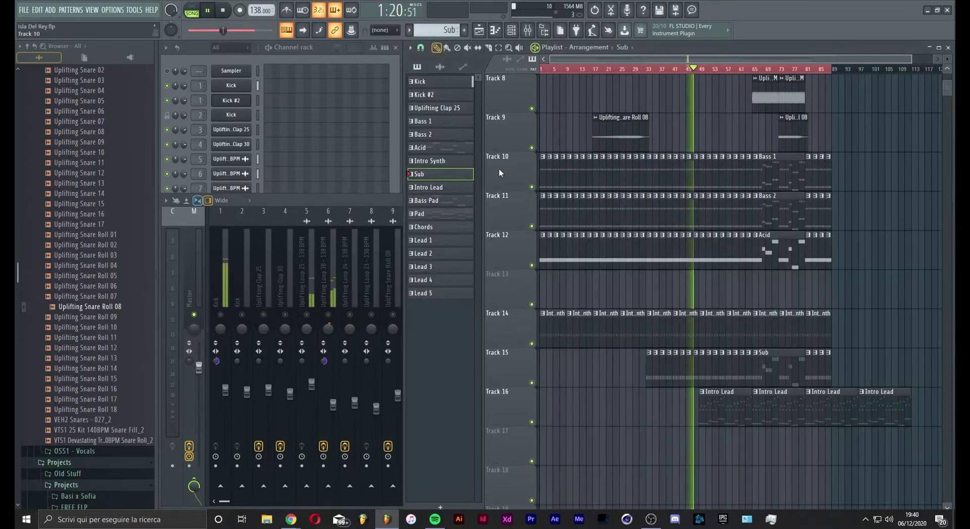
{"action": "left_click", "coordinate": [167, 71]}
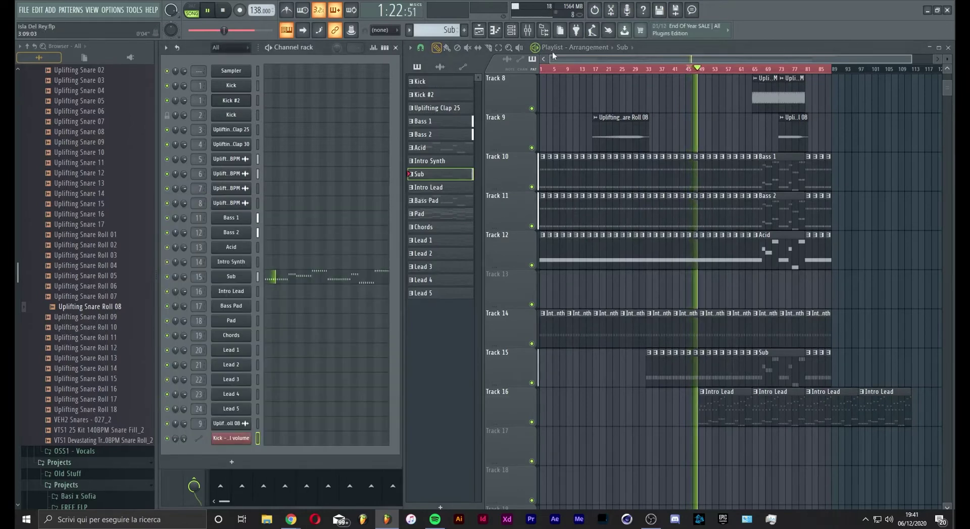
- Lower the mixer volumes of Bass 1 and Bass 2, with Bass 1 lower than Bass 2
{"action": "left_click", "coordinate": [527, 30]}
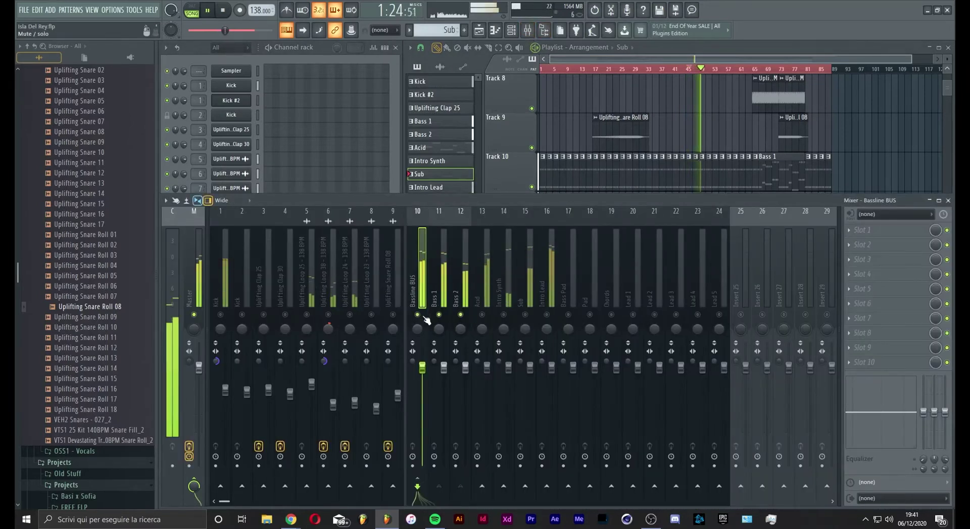
{"action": "left_click_drag", "start_coordinate": [444, 368], "coordinate": [444, 399]}
{"action": "left_click_drag", "start_coordinate": [465, 368], "coordinate": [465, 386]}
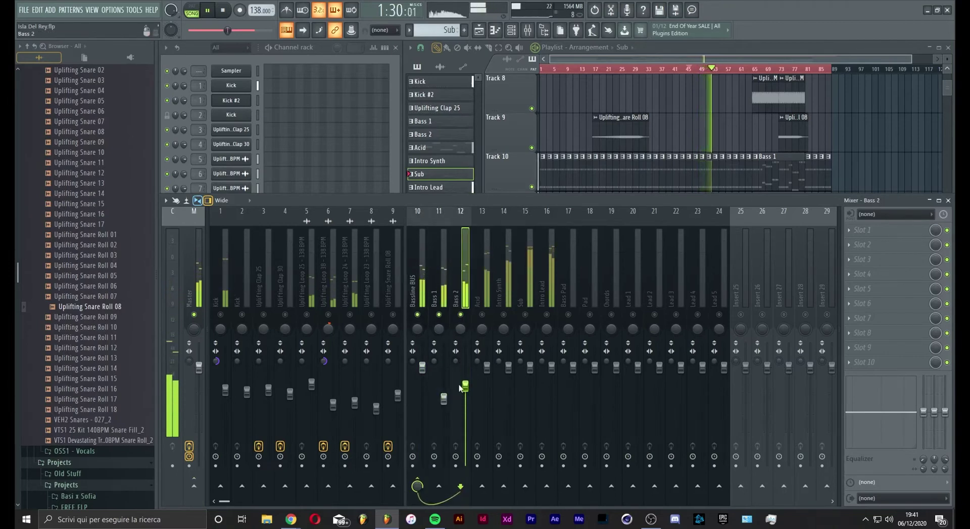
- Load CamelCrusher [64bit] into the first effect slot of the Bassline BUS
{"action": "left_click", "coordinate": [426, 313]}
{"action": "left_click", "coordinate": [862, 230]}
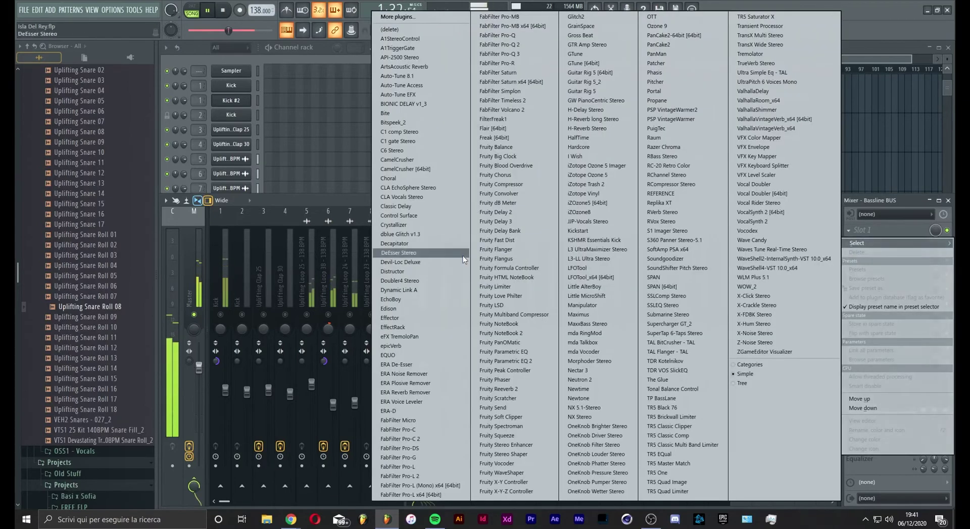
{"action": "left_click", "coordinate": [413, 170]}
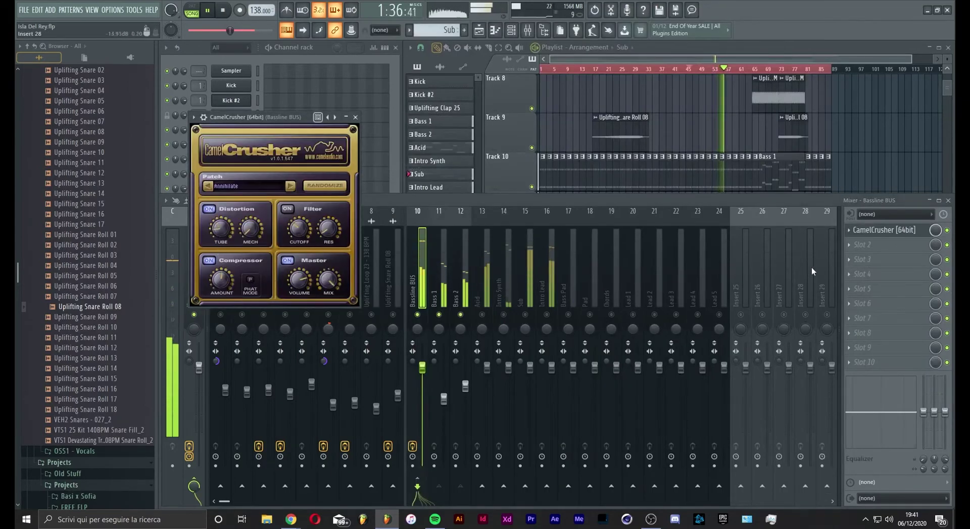
- Add Fruity Parametric EQ 2 to the Bassline BUS, boosting about 2 dB at 183 Hz, cutting the mids and lifting the highs
{"action": "left_click", "coordinate": [863, 244]}
{"action": "left_click", "coordinate": [541, 357]}
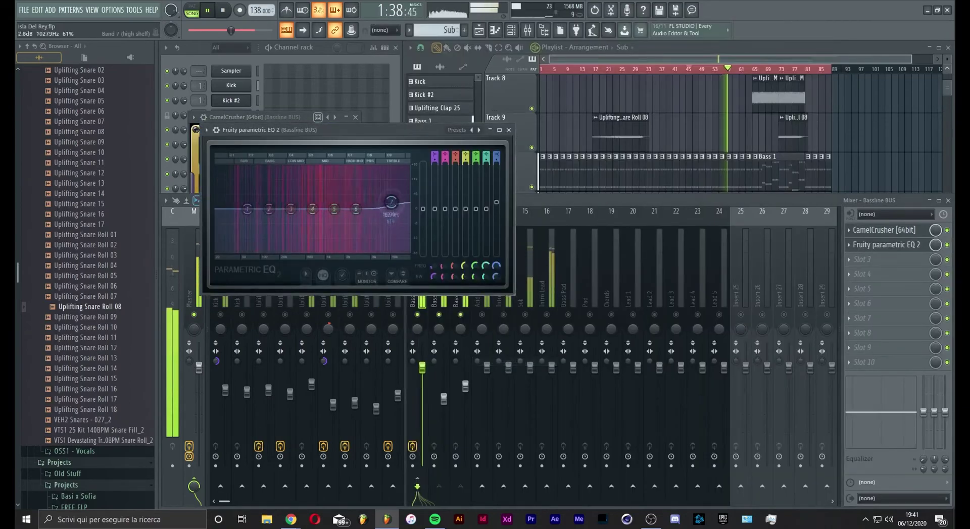
{"action": "left_click_drag", "start_coordinate": [391, 202], "coordinate": [277, 203]}
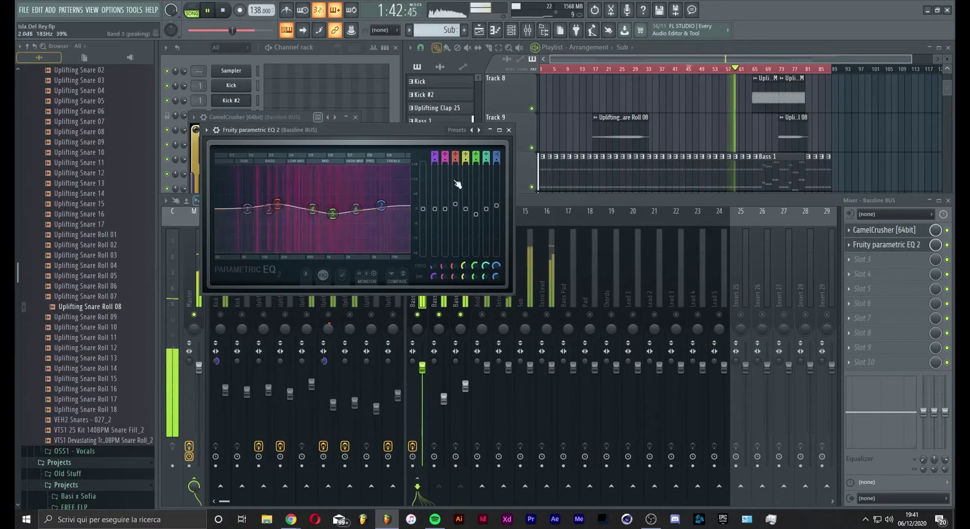
- Turn EQ band 1 into a gentler-sloped high pass just below the bass boost and fine-tune the frequency of band 5's mid cut
{"action": "left_click_drag", "start_coordinate": [435, 154], "coordinate": [435, 150]}
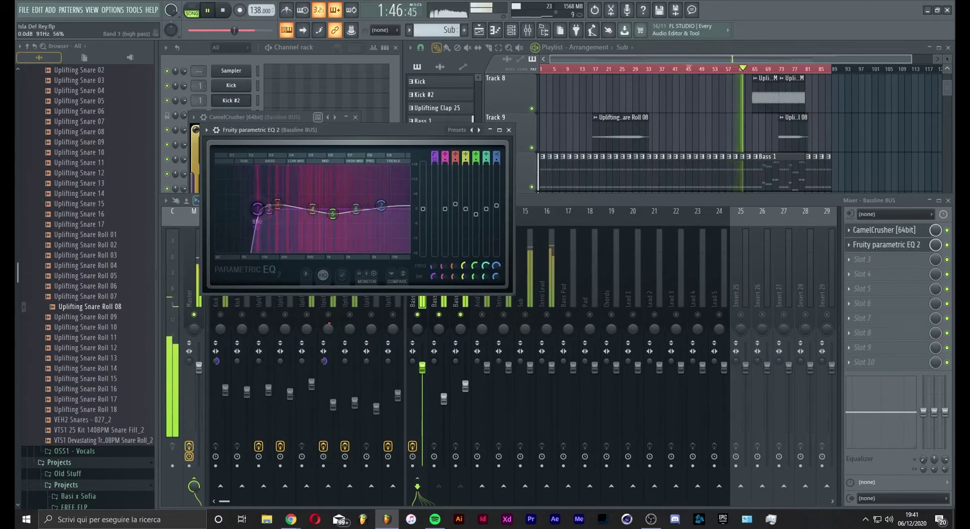
{"action": "scroll", "coordinate": [257, 211], "scroll_direction": "down", "scroll_amount": 1}
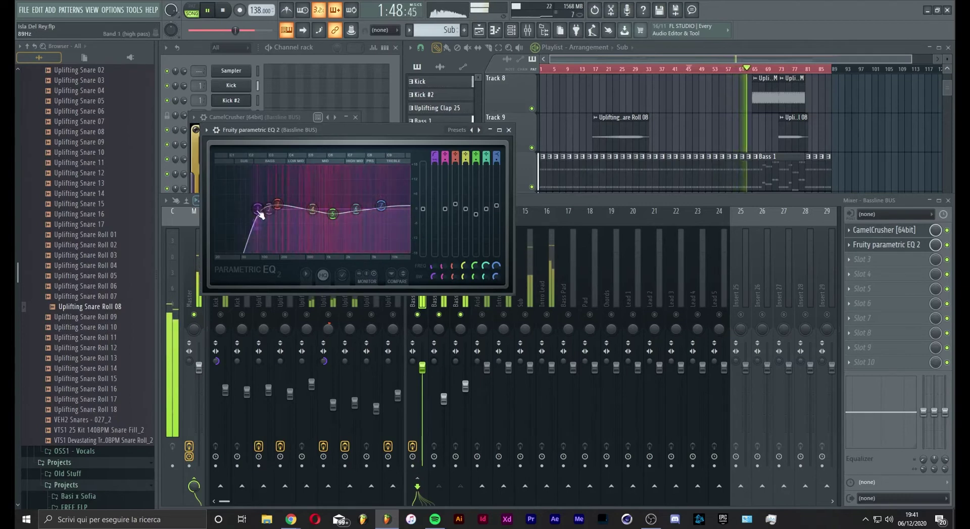
{"action": "left_click_drag", "start_coordinate": [216, 208], "coordinate": [263, 208]}
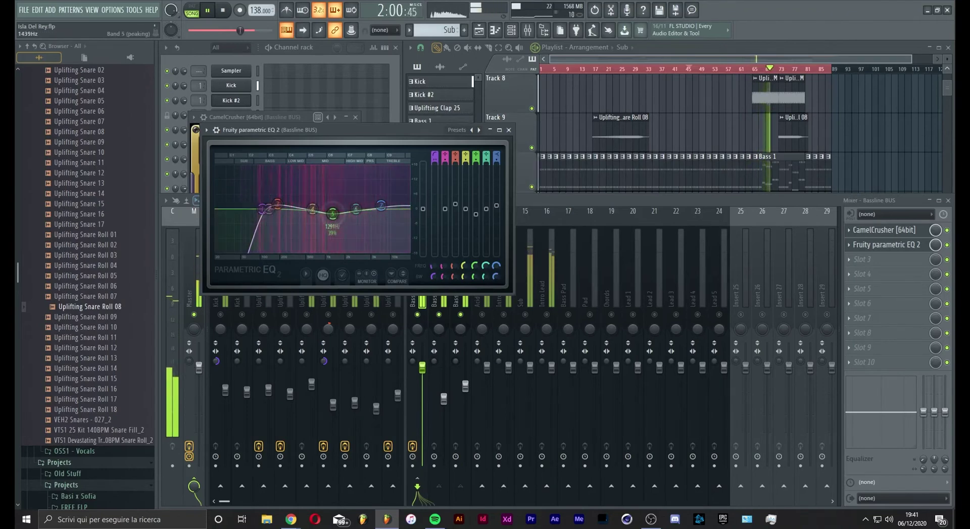
{"action": "mouse_move", "coordinate": [332, 212]}
{"action": "left_mouse_down"}
{"action": "mouse_move", "coordinate": [314, 216]}
{"action": "mouse_move", "coordinate": [293, 197]}
{"action": "mouse_move", "coordinate": [298, 207]}
{"action": "mouse_move", "coordinate": [270, 203]}
{"action": "mouse_move", "coordinate": [347, 214]}
{"action": "mouse_move", "coordinate": [376, 200]}
{"action": "mouse_move", "coordinate": [349, 212]}
{"action": "left_mouse_up"}
{"action": "left_click", "coordinate": [509, 130]}
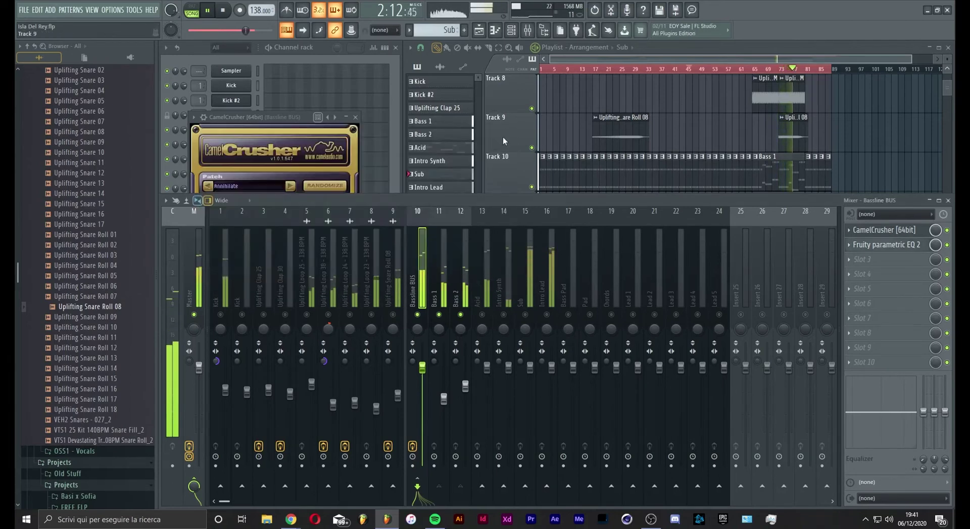
- Set up Bass 1's Spire delay with a 3/16 left time, adjusted feedback and color, and dry/wet at about 158
{"action": "left_click", "coordinate": [404, 117]}
{"action": "left_click", "coordinate": [399, 149]}
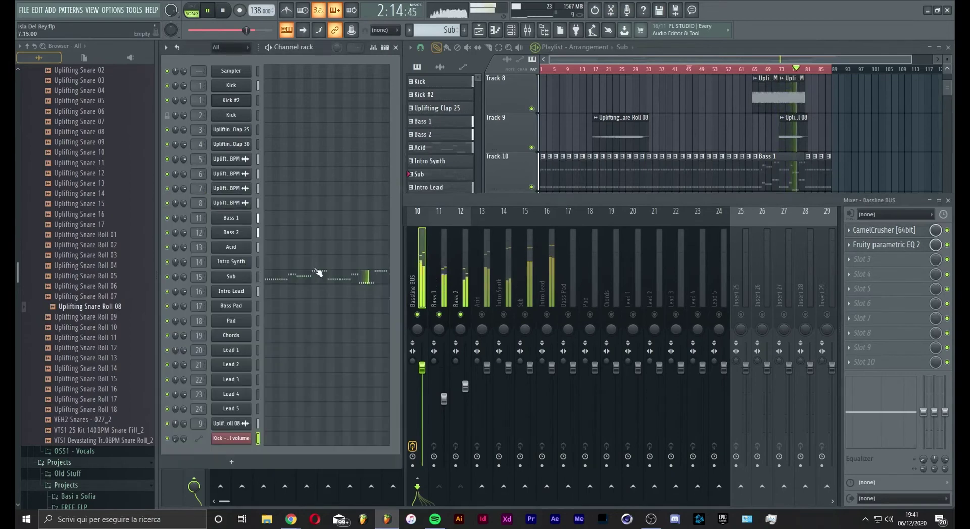
{"action": "left_click", "coordinate": [231, 218]}
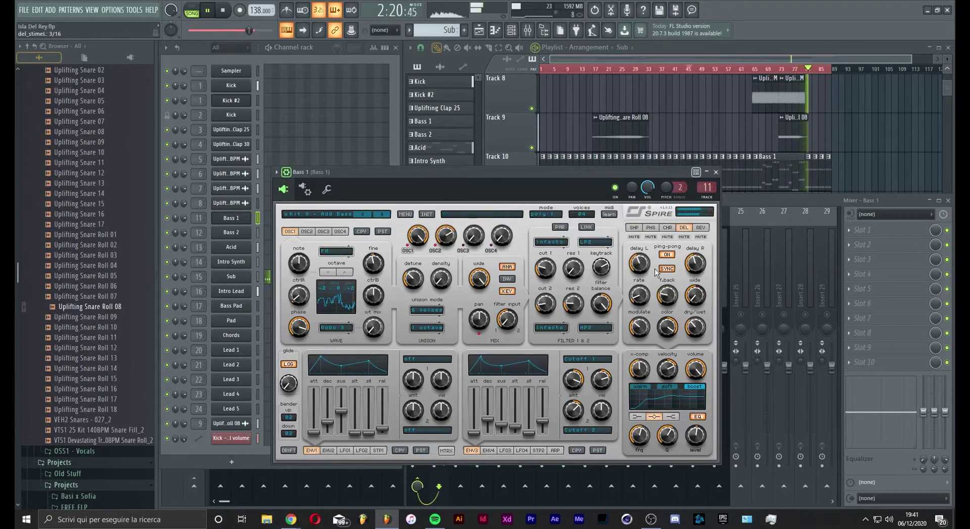
{"action": "left_click_drag", "start_coordinate": [693, 298], "coordinate": [693, 259]}
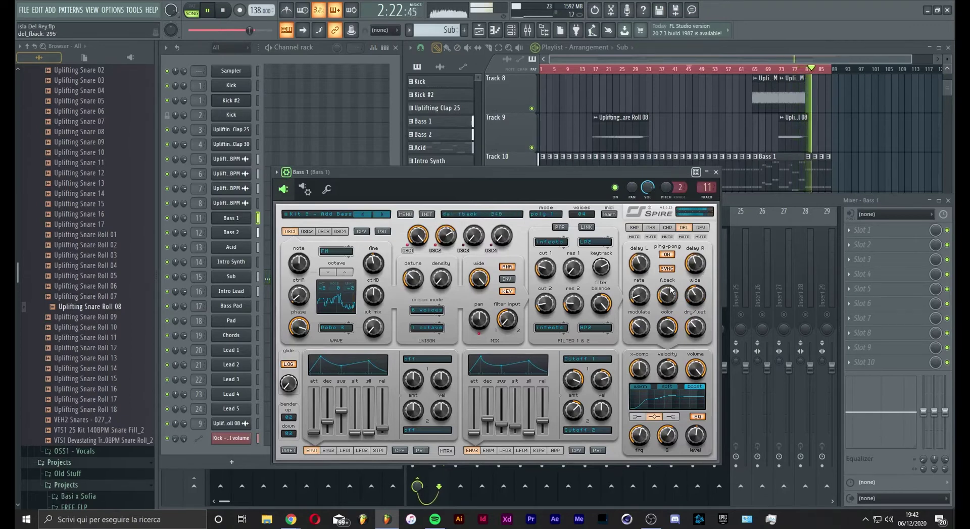
{"action": "left_click_drag", "start_coordinate": [692, 292], "coordinate": [697, 278]}
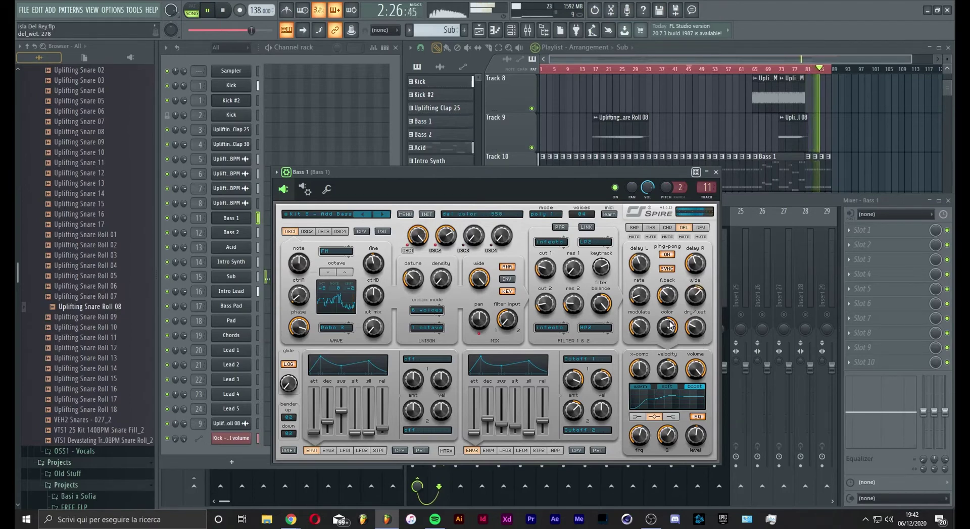
{"action": "left_click_drag", "start_coordinate": [671, 332], "coordinate": [690, 330]}
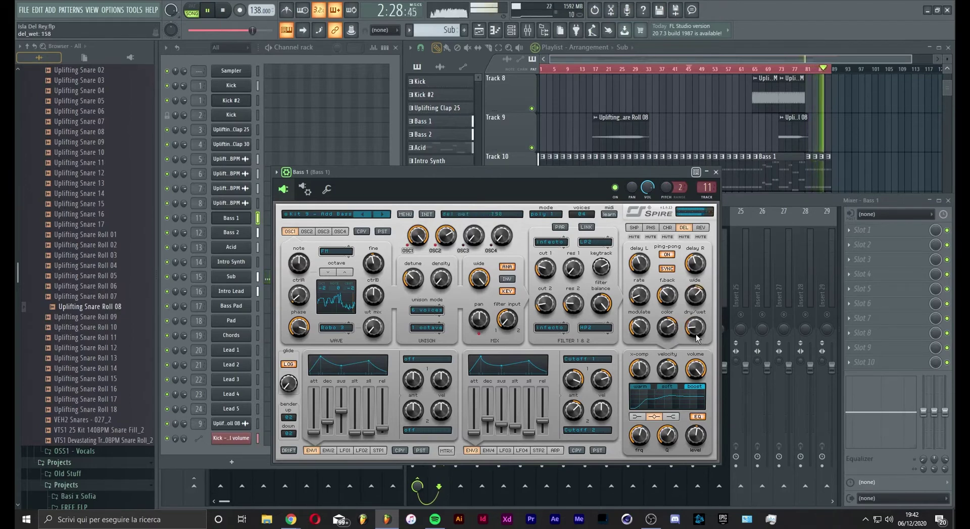
{"action": "left_click", "coordinate": [715, 172]}
- Set up Bass 2's Spire delay by adjusting the right delay time, widening it and setting dry/wet to about 101
{"action": "left_click", "coordinate": [237, 234]}
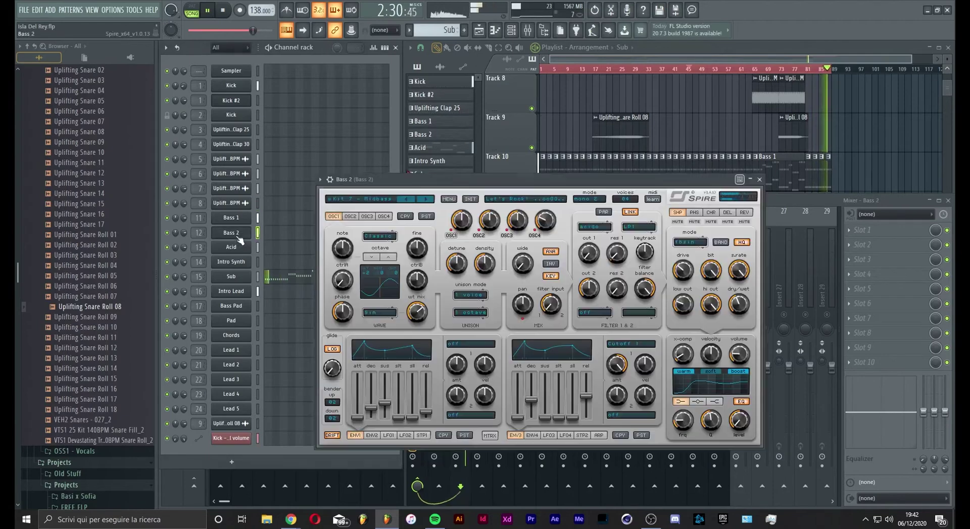
{"action": "left_click", "coordinate": [726, 213]}
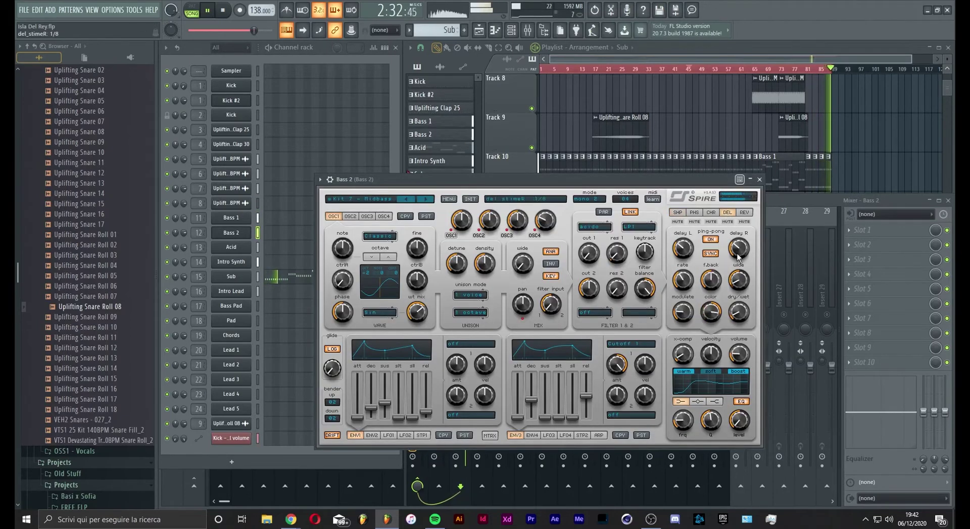
{"action": "left_click_drag", "start_coordinate": [738, 250], "coordinate": [740, 246]}
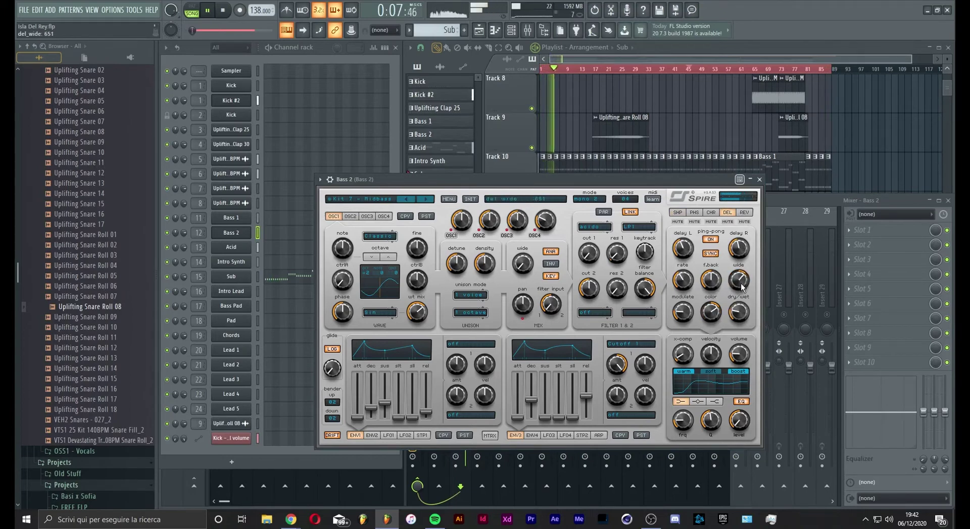
{"action": "left_click_drag", "start_coordinate": [741, 287], "coordinate": [741, 279]}
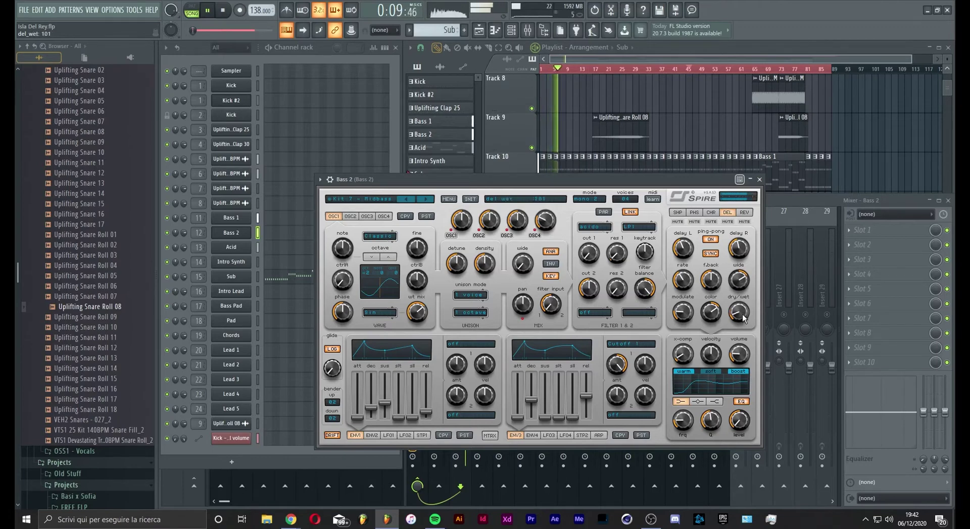
{"action": "left_click", "coordinate": [760, 180]}
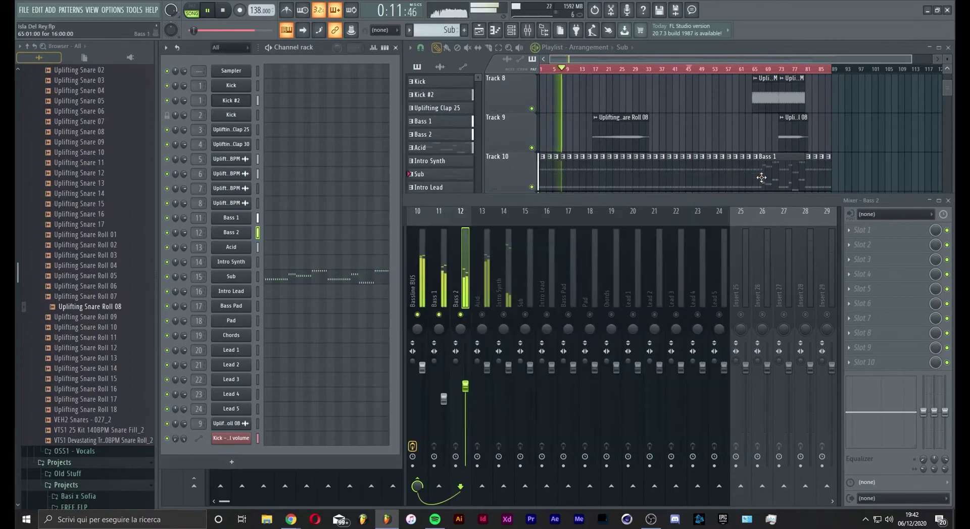
- Load FabFilter Saturn on the Acid mixer track and apply its Full Saturation preset
{"action": "left_click", "coordinate": [486, 293]}
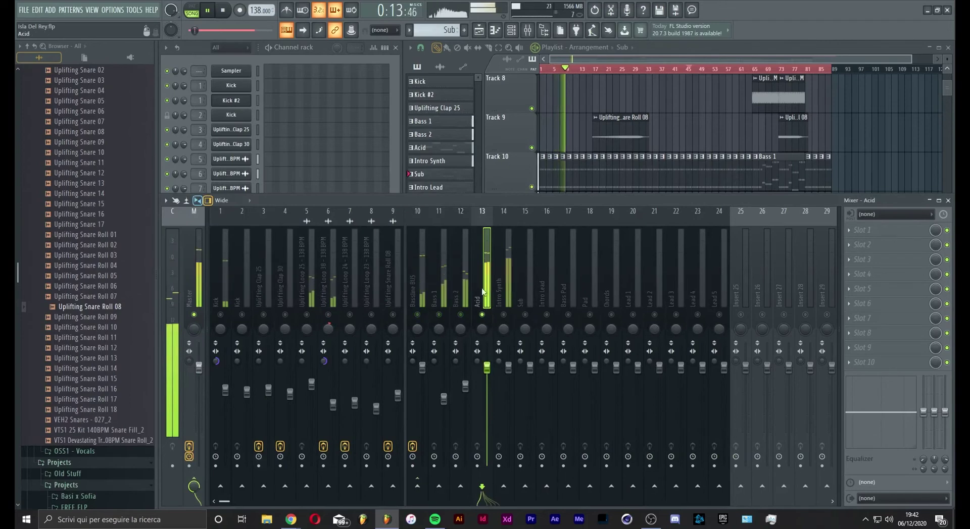
{"action": "left_click", "coordinate": [861, 233]}
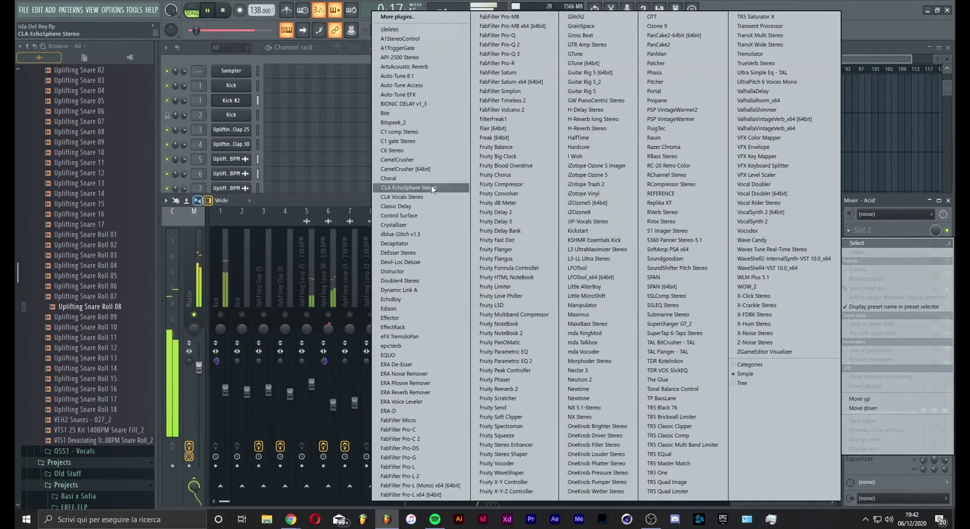
{"action": "left_click", "coordinate": [526, 72]}
{"action": "left_click", "coordinate": [421, 107]}
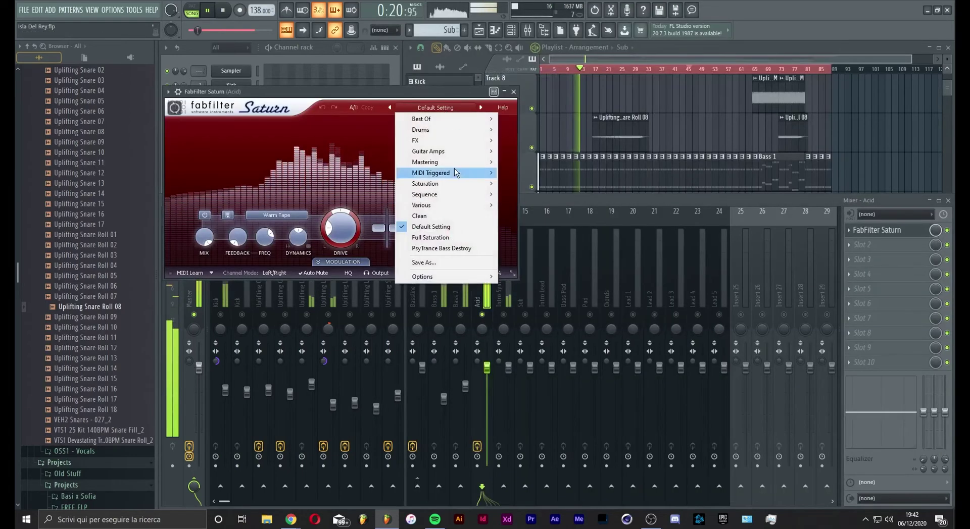
{"action": "left_click", "coordinate": [435, 237]}
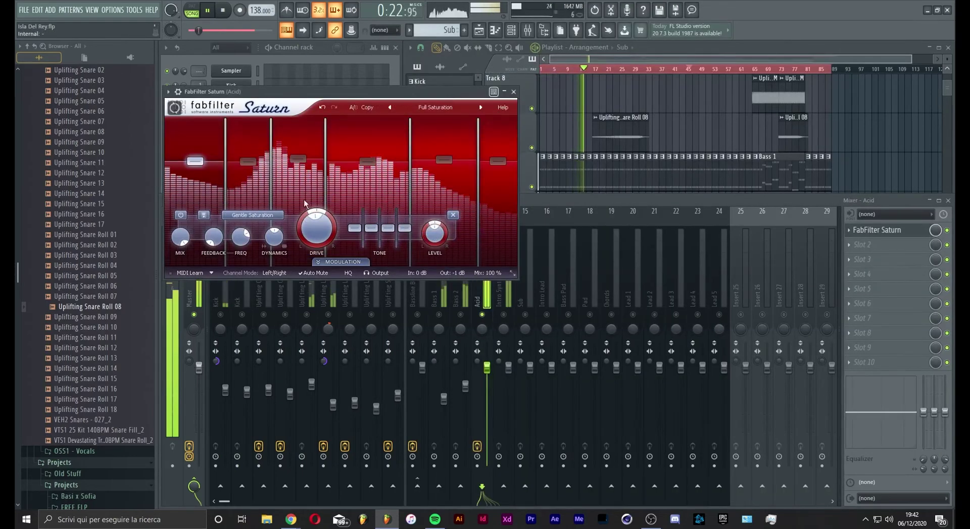
- Add Fruity parametric EQ 2 after Saturn on the Acid track, load the 20Hz - 18kHz cut preset and raise its high pass to about 146 Hz
{"action": "left_click", "coordinate": [866, 244]}
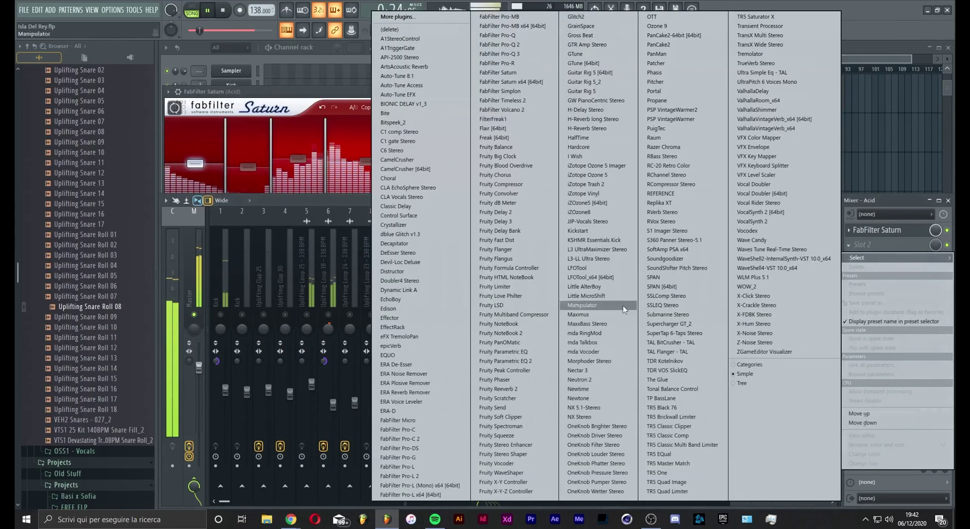
{"action": "left_click", "coordinate": [506, 361]}
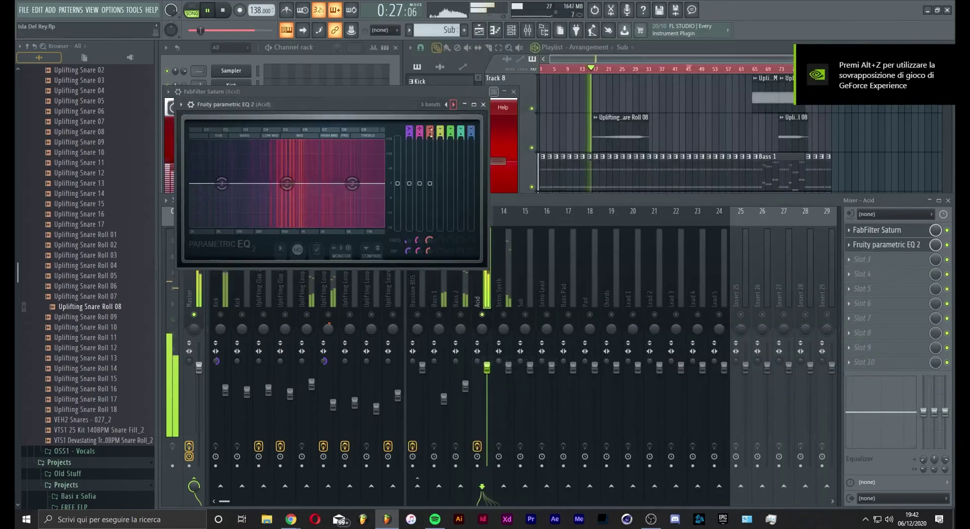
{"action": "left_click", "coordinate": [453, 105]}
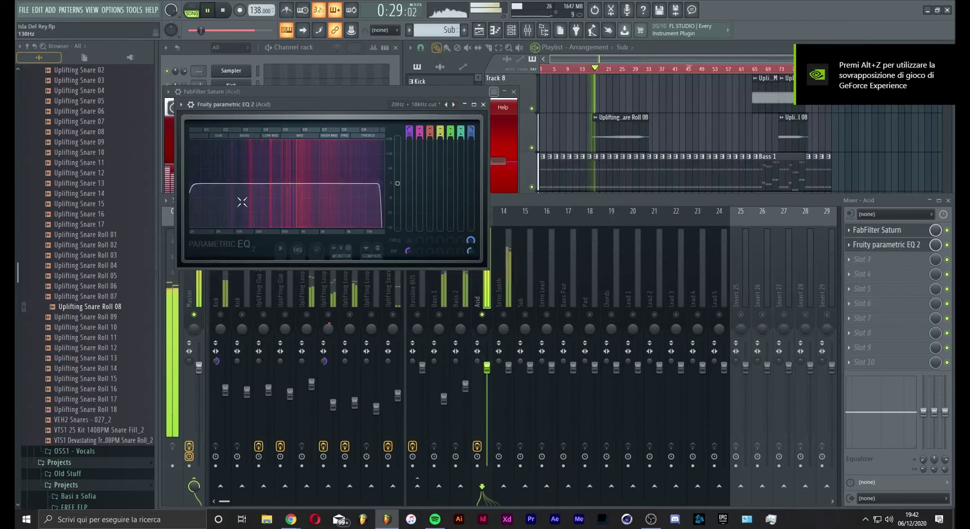
{"action": "left_click_drag", "start_coordinate": [198, 196], "coordinate": [246, 183]}
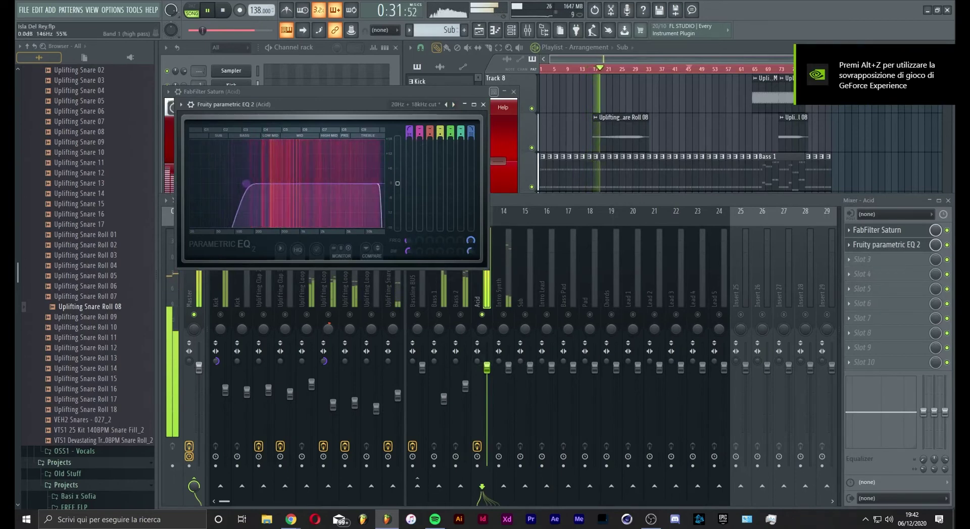
- Shape Acid's EQ with a mid dip on band 5 and a gentle high boost on band 4, and close both effect windows
{"action": "right_click", "coordinate": [461, 134]}
{"action": "left_click", "coordinate": [461, 137]}
{"action": "scroll", "coordinate": [381, 201], "scroll_direction": "down", "scroll_amount": 6}
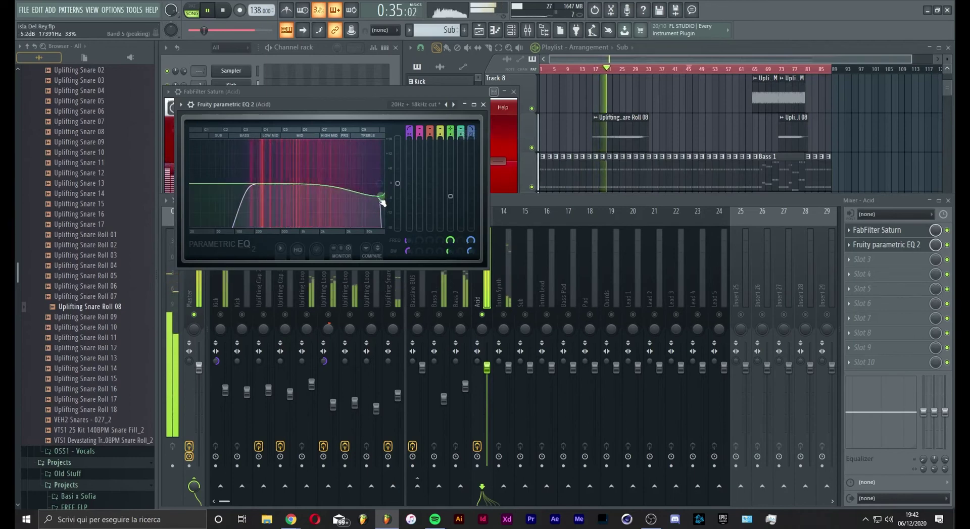
{"action": "mouse_move", "coordinate": [380, 200]}
{"action": "left_mouse_down"}
{"action": "mouse_move", "coordinate": [257, 164]}
{"action": "mouse_move", "coordinate": [303, 157]}
{"action": "mouse_move", "coordinate": [303, 196]}
{"action": "mouse_move", "coordinate": [337, 161]}
{"action": "mouse_move", "coordinate": [374, 188]}
{"action": "left_mouse_up"}
{"action": "right_click", "coordinate": [440, 131]}
{"action": "left_click", "coordinate": [446, 134]}
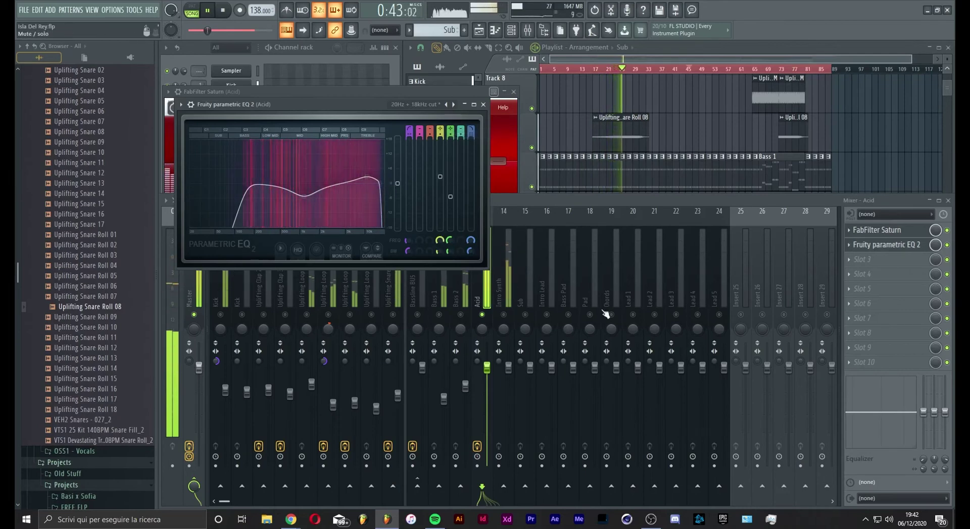
{"action": "left_click", "coordinate": [483, 104]}
{"action": "left_click", "coordinate": [513, 92]}
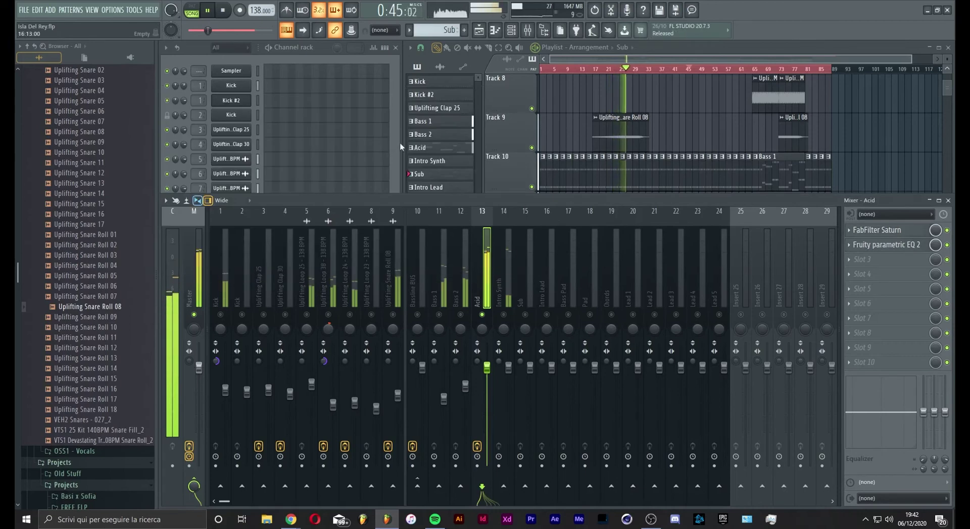
- Set up Acid's Spire delay with 3/16 left and right times, full width, ping-pong enabled and feedback at about 620
{"action": "left_click", "coordinate": [396, 143]}
{"action": "left_click", "coordinate": [232, 247]}
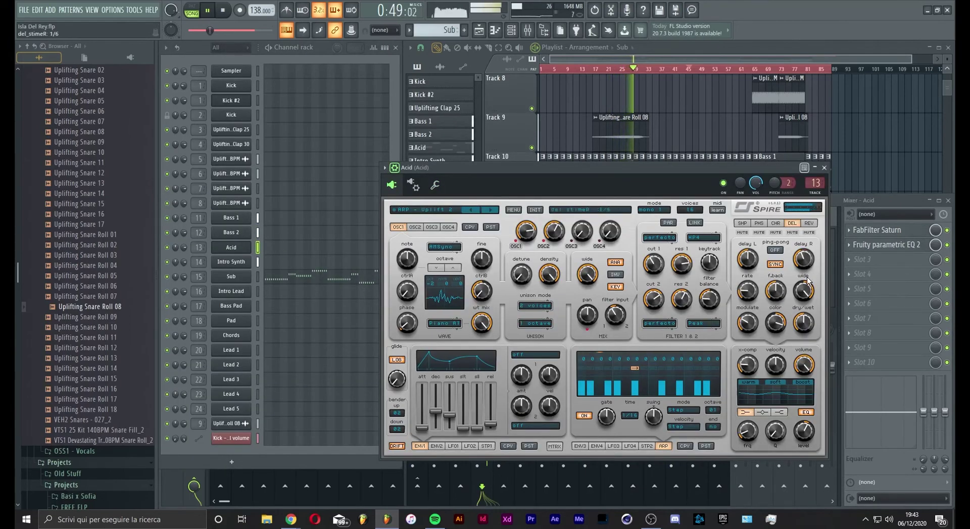
{"action": "left_click_drag", "start_coordinate": [811, 295], "coordinate": [810, 256]}
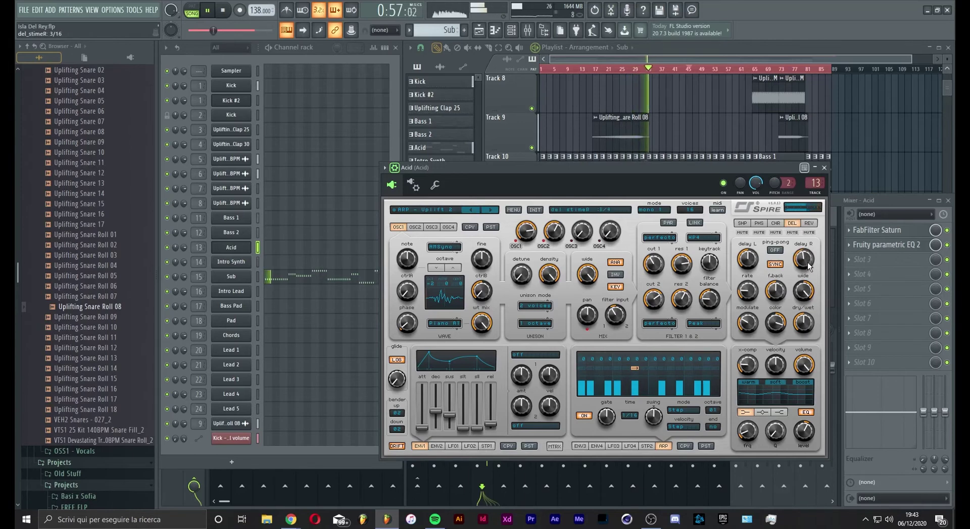
{"action": "left_click_drag", "start_coordinate": [750, 259], "coordinate": [751, 263]}
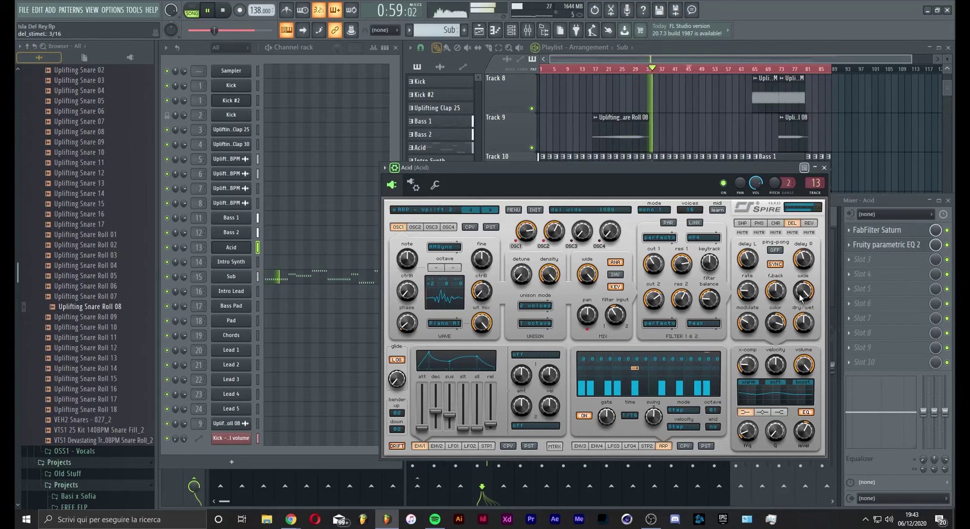
{"action": "left_click", "coordinate": [775, 250]}
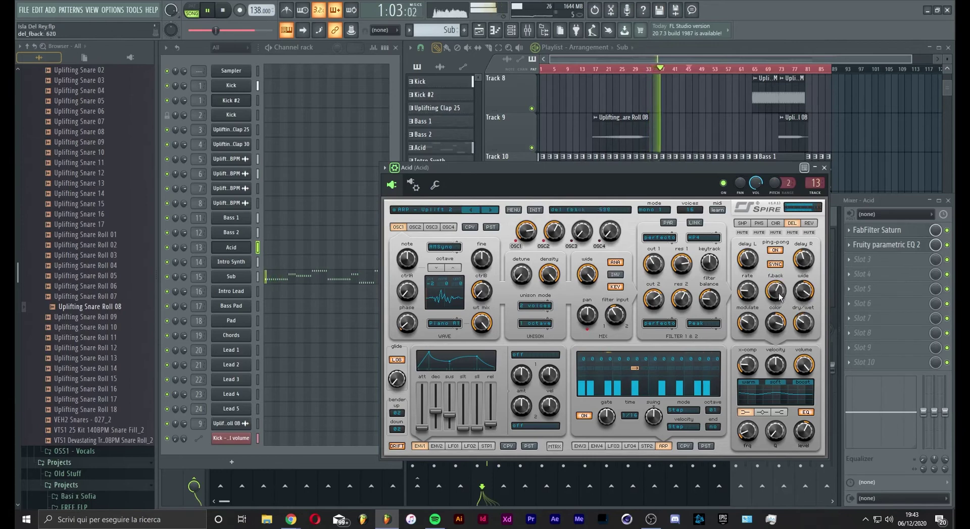
- Set Acid's Spire reverb decay to about 335 and check the delay's ping-pong, leaving it on
{"action": "left_click", "coordinate": [808, 223]}
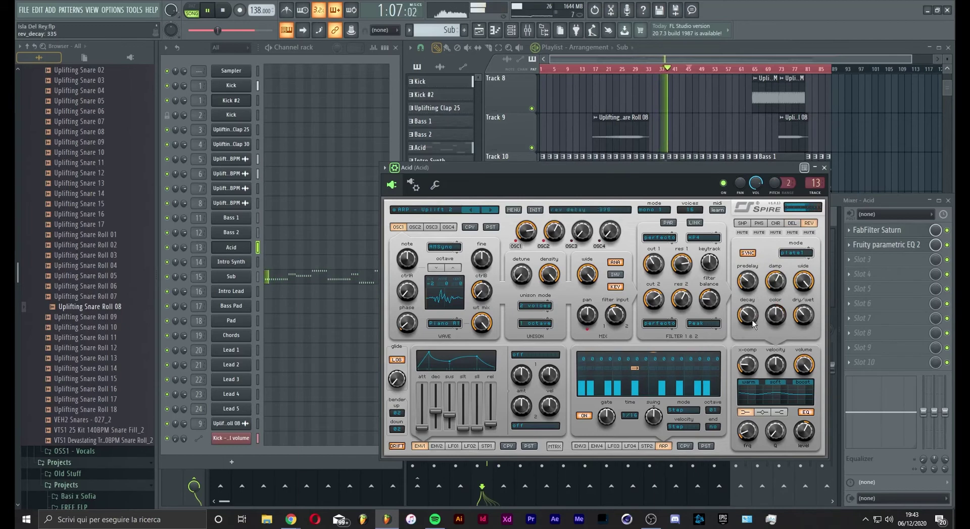
{"action": "left_click", "coordinate": [823, 168]}
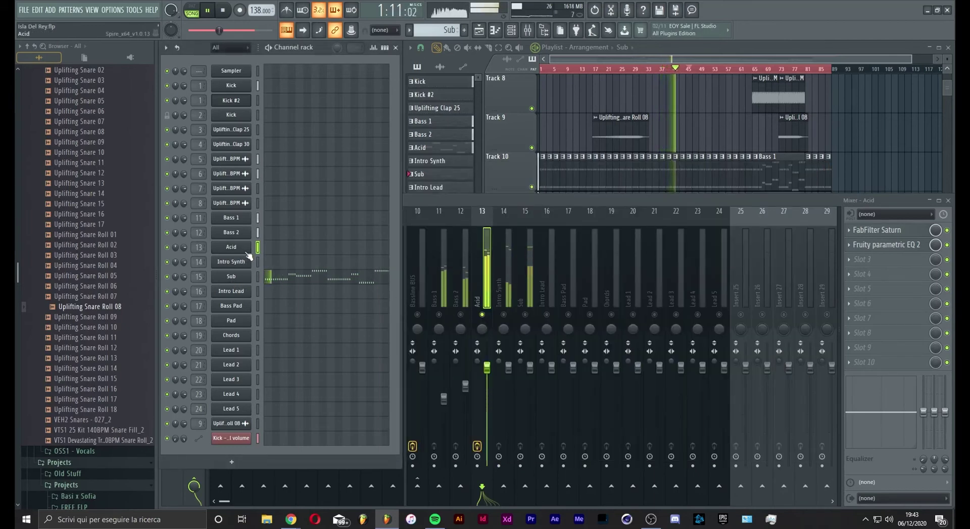
{"action": "left_click", "coordinate": [231, 247]}
{"action": "left_click", "coordinate": [792, 225]}
{"action": "left_click", "coordinate": [775, 250]}
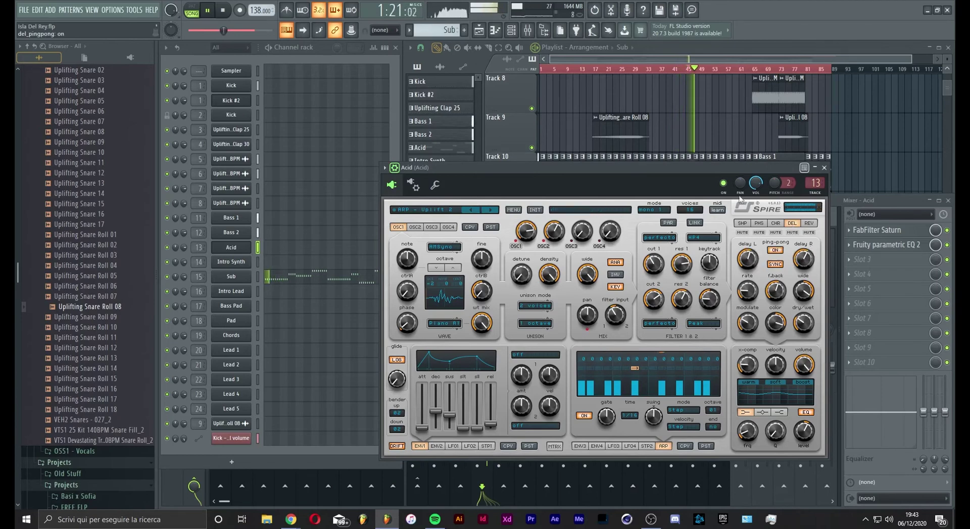
- Assign LFO 3 in Acid's Spire patch to modulate the arpeggiator's gate
{"action": "left_click_drag", "start_coordinate": [730, 167], "coordinate": [662, 135]}
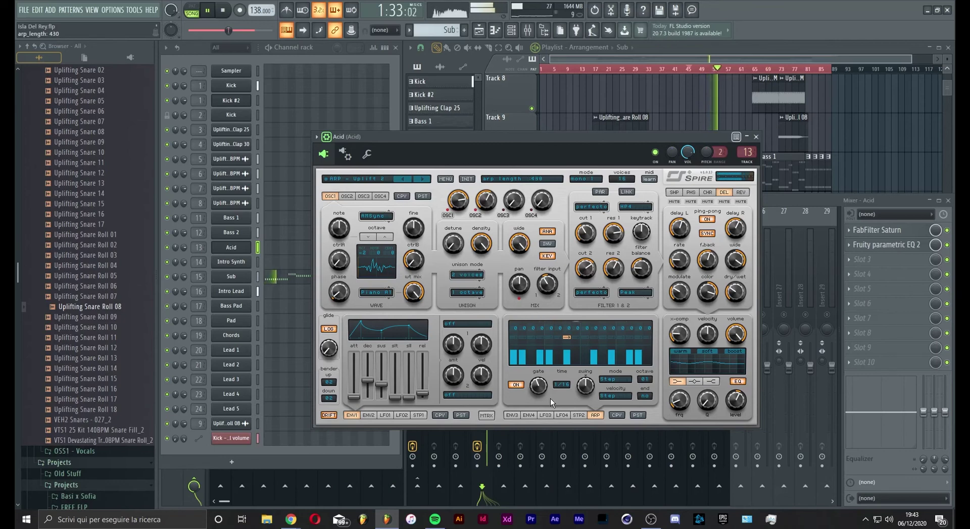
{"action": "left_click", "coordinate": [385, 415]}
{"action": "left_click", "coordinate": [402, 415]}
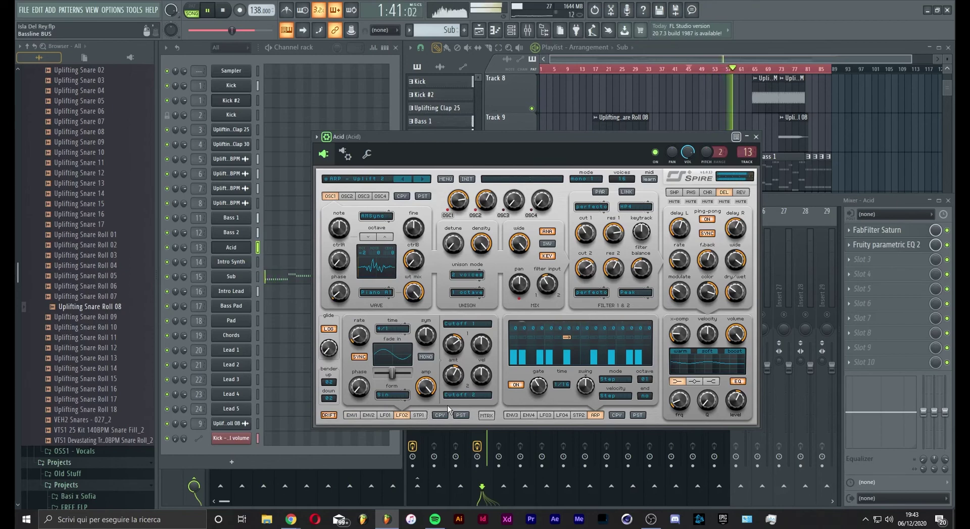
{"action": "left_click", "coordinate": [546, 415]}
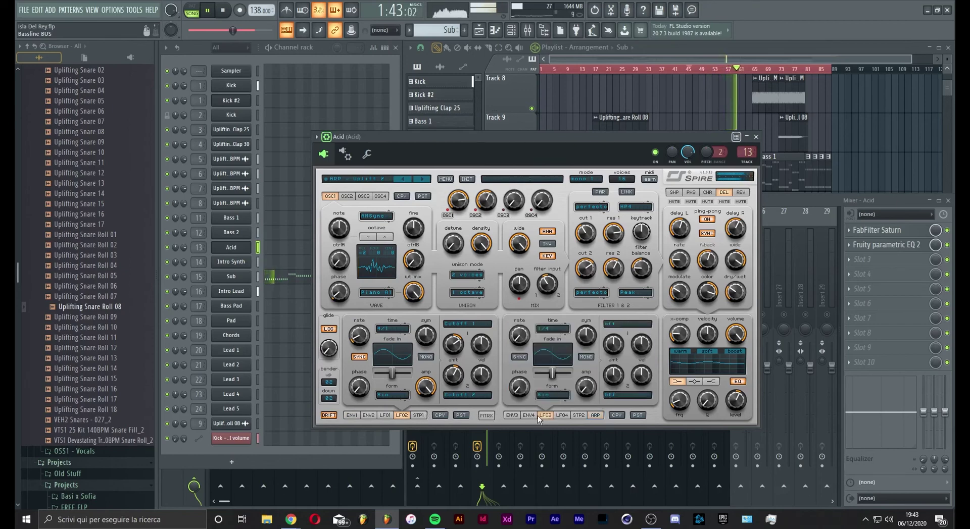
{"action": "left_click", "coordinate": [612, 328]}
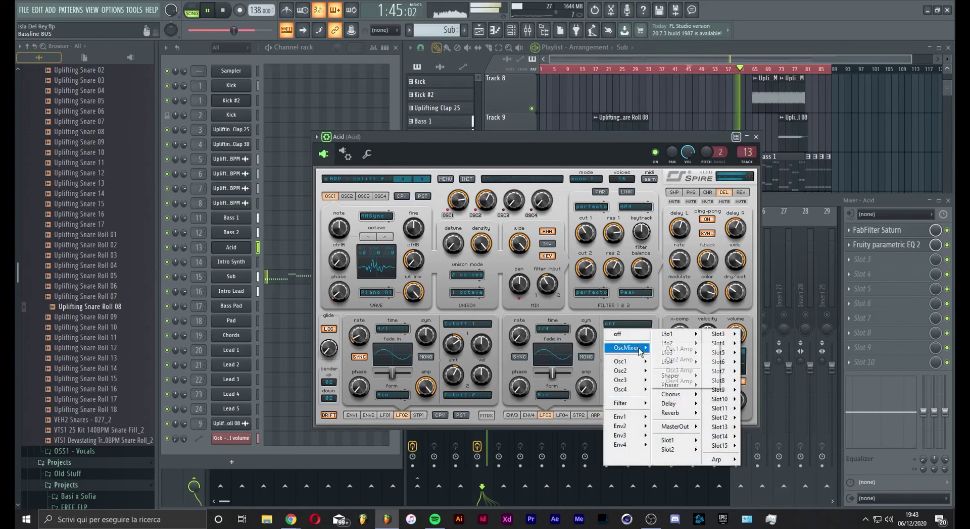
{"action": "mouse_move", "coordinate": [639, 404]}
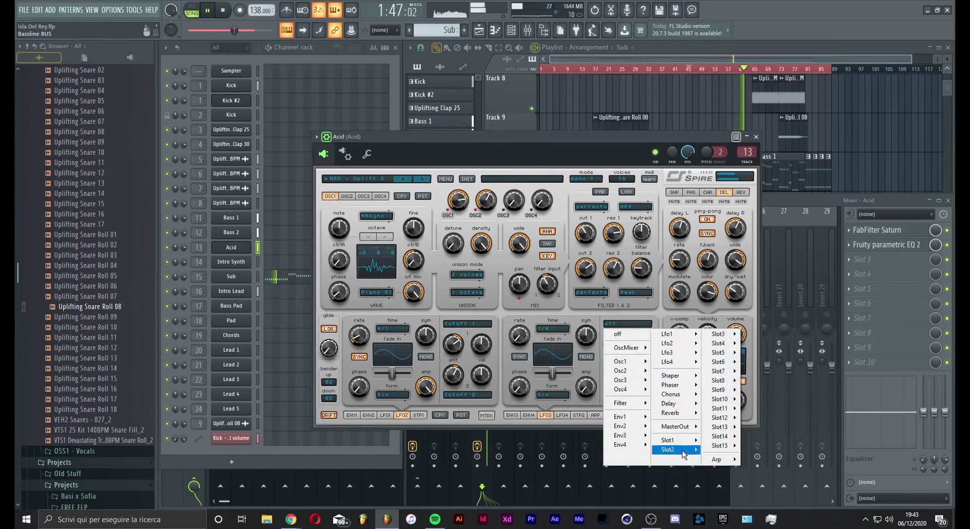
{"action": "mouse_move", "coordinate": [680, 449]}
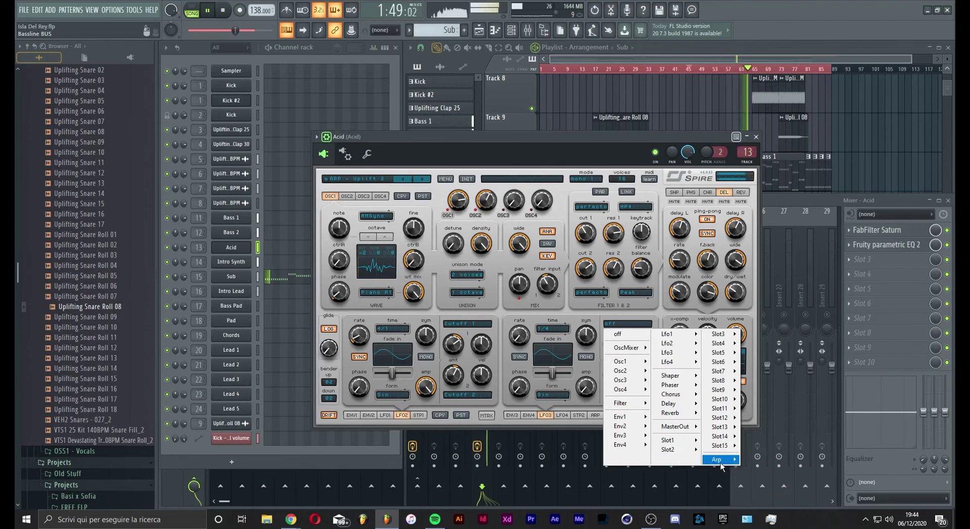
{"action": "left_click", "coordinate": [760, 461]}
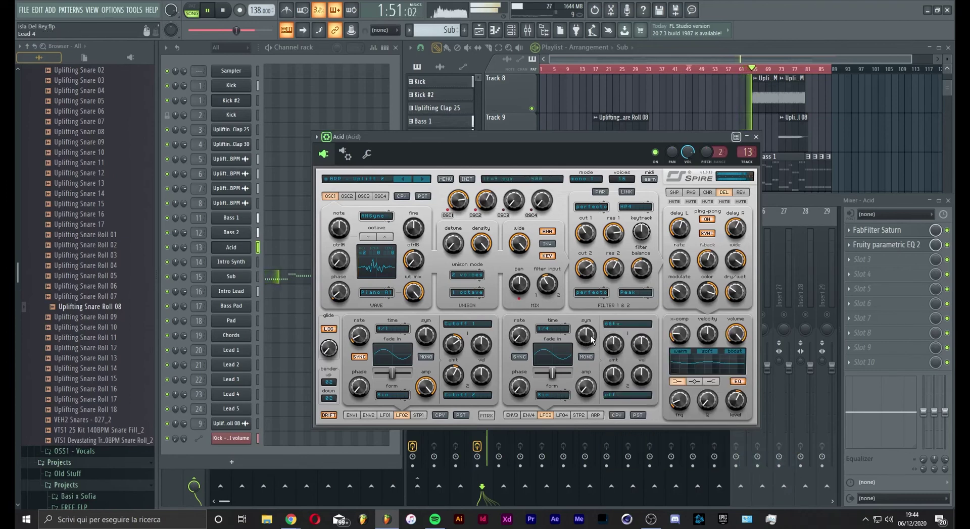
- Raise LFO 3's gate modulation amount, amplitude and symmetry, and adjust its free-running rate to about 195
{"action": "left_click_drag", "start_coordinate": [615, 349], "coordinate": [615, 331]}
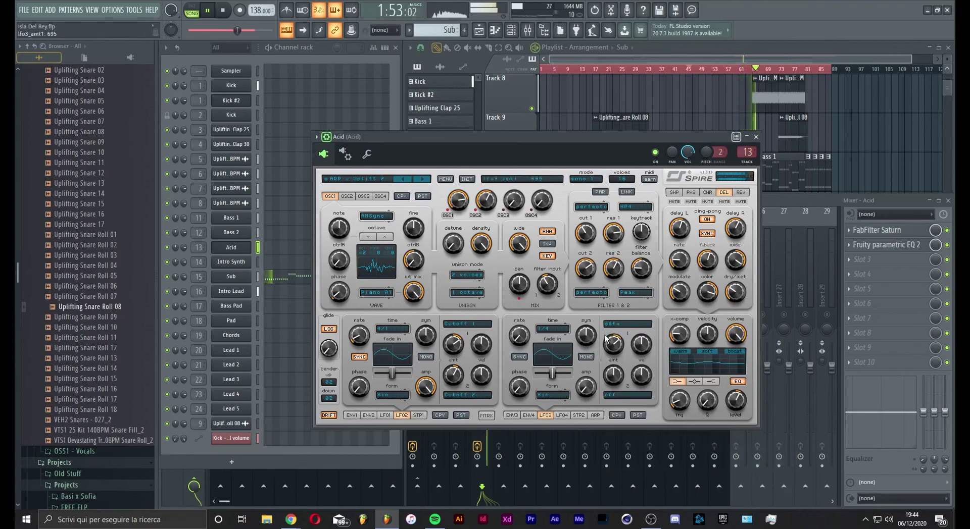
{"action": "left_click_drag", "start_coordinate": [586, 384], "coordinate": [600, 305]}
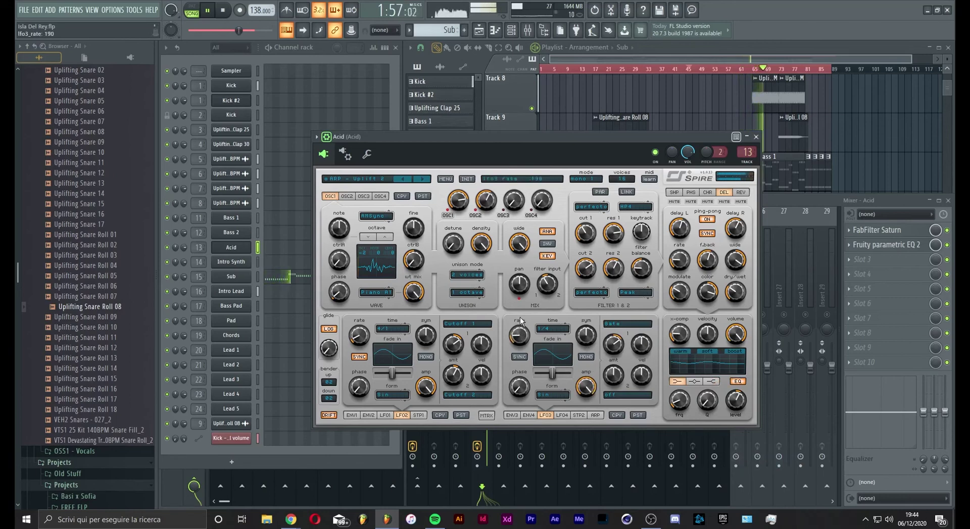
{"action": "left_click_drag", "start_coordinate": [522, 321], "coordinate": [525, 339]}
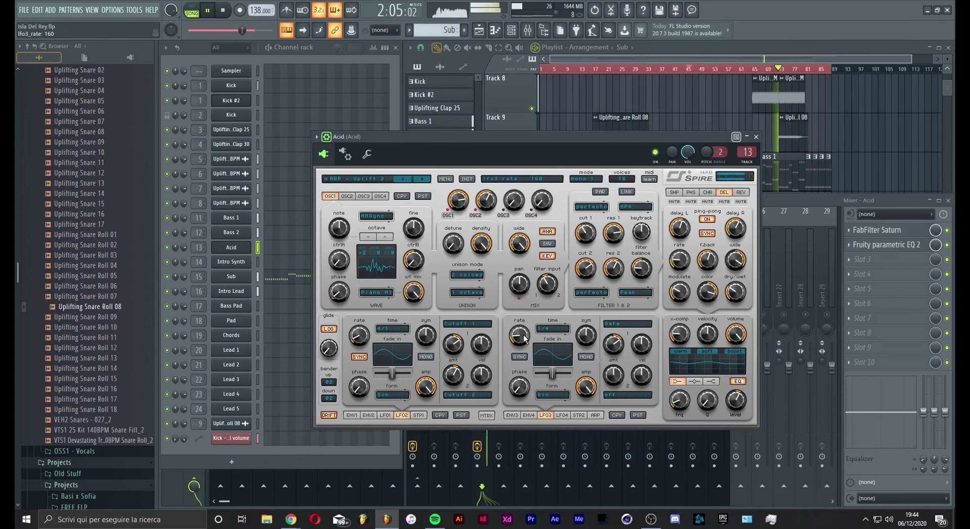
{"action": "left_click_drag", "start_coordinate": [591, 336], "coordinate": [596, 305]}
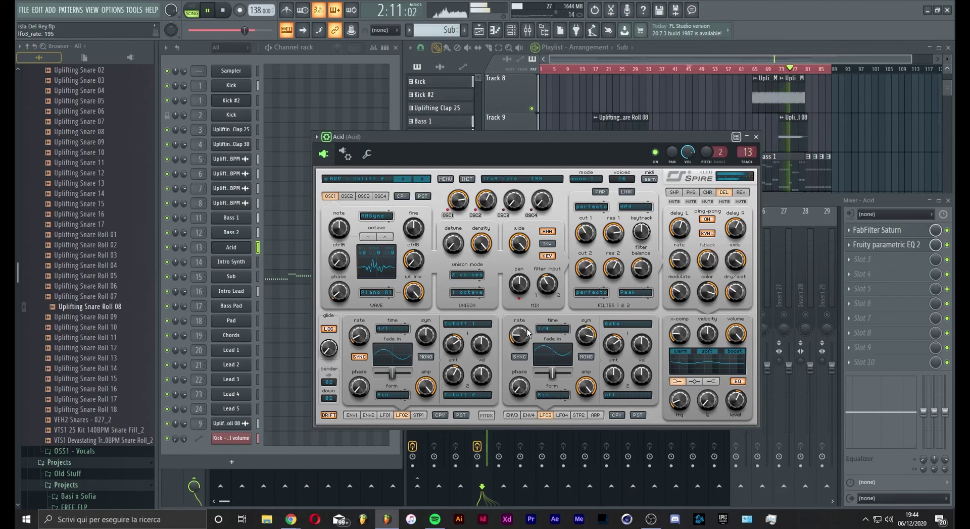
- Sync LFO 3 to the tempo with a time of 1/2 and reduce its gate modulation amount
{"action": "left_click", "coordinate": [524, 358]}
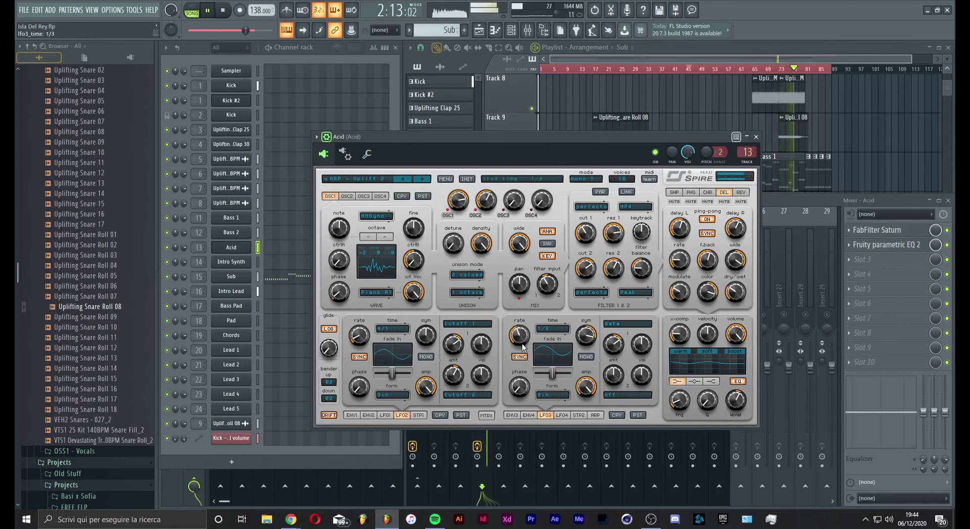
{"action": "mouse_move", "coordinate": [523, 348]}
{"action": "left_mouse_down"}
{"action": "mouse_move", "coordinate": [529, 374]}
{"action": "mouse_move", "coordinate": [531, 331]}
{"action": "mouse_move", "coordinate": [531, 365]}
{"action": "left_mouse_up"}
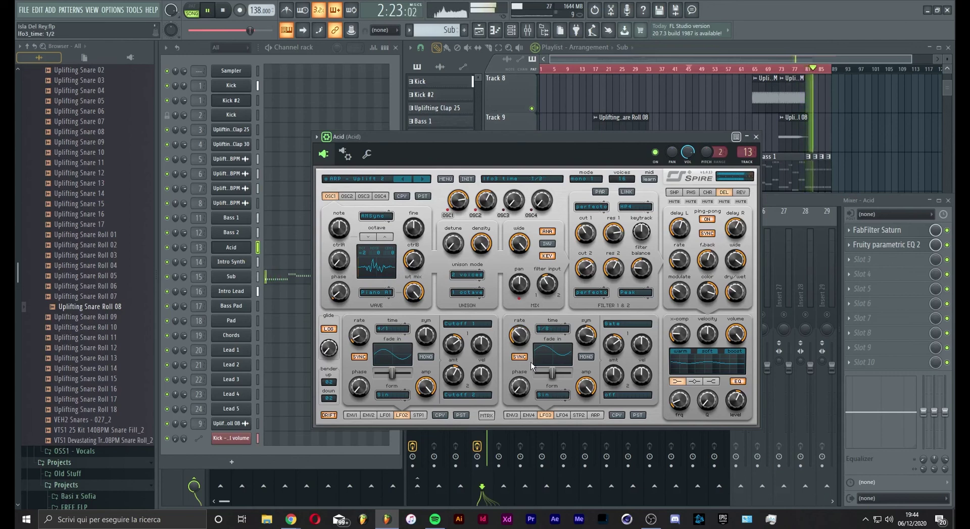
{"action": "left_click_drag", "start_coordinate": [619, 349], "coordinate": [617, 360]}
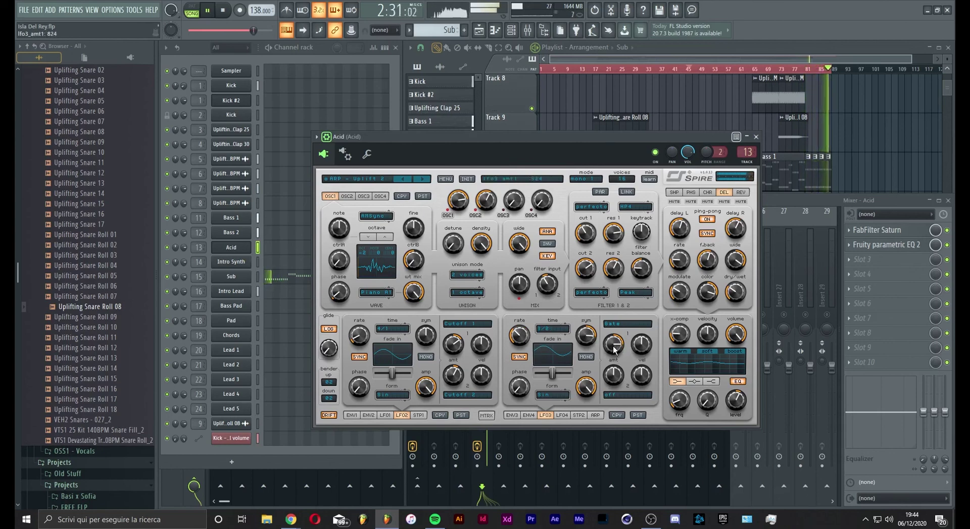
- Fine-tune Acid's filters with cutoff 1 at about 250 and resonance 2 at about 615, and close the synth
{"action": "left_click", "coordinate": [351, 415]}
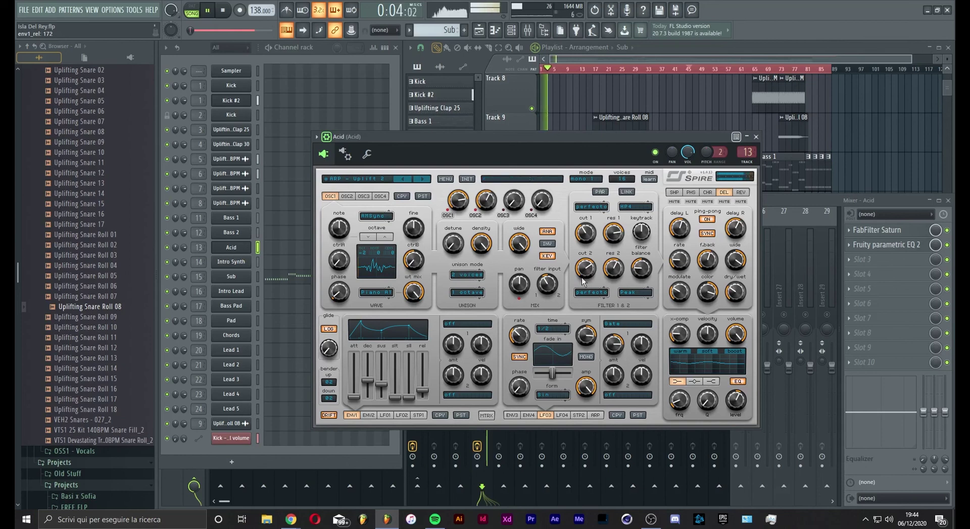
{"action": "left_click_drag", "start_coordinate": [589, 224], "coordinate": [585, 231]}
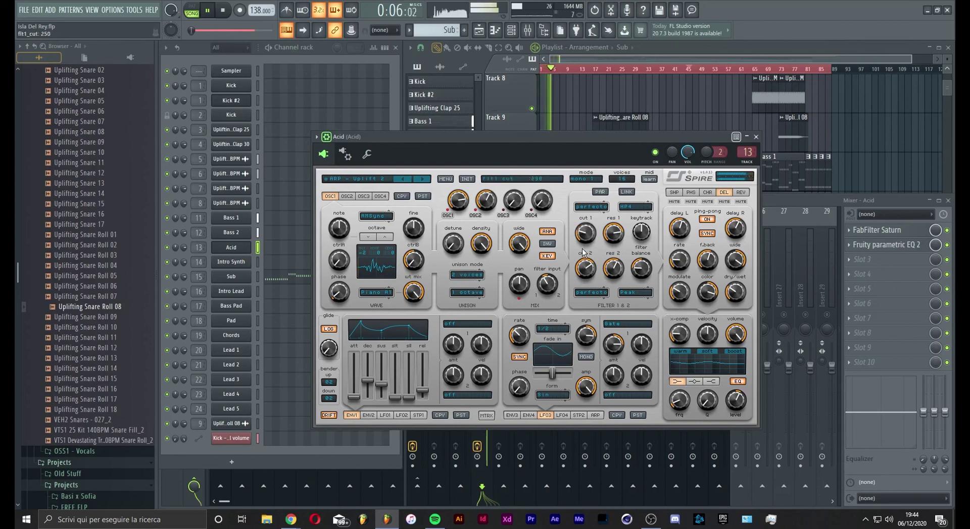
{"action": "left_click_drag", "start_coordinate": [613, 267], "coordinate": [615, 297]}
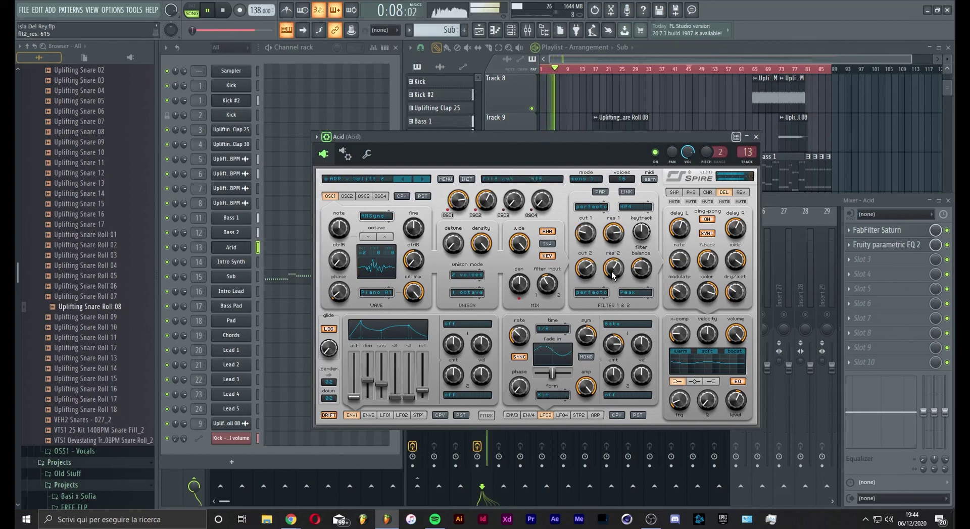
{"action": "left_click", "coordinate": [756, 137]}
- Enable the Intro Synth mixer track alongside Acid, lower both tracks' faders and check the parts in the arrangement
{"action": "left_click", "coordinate": [504, 314]}
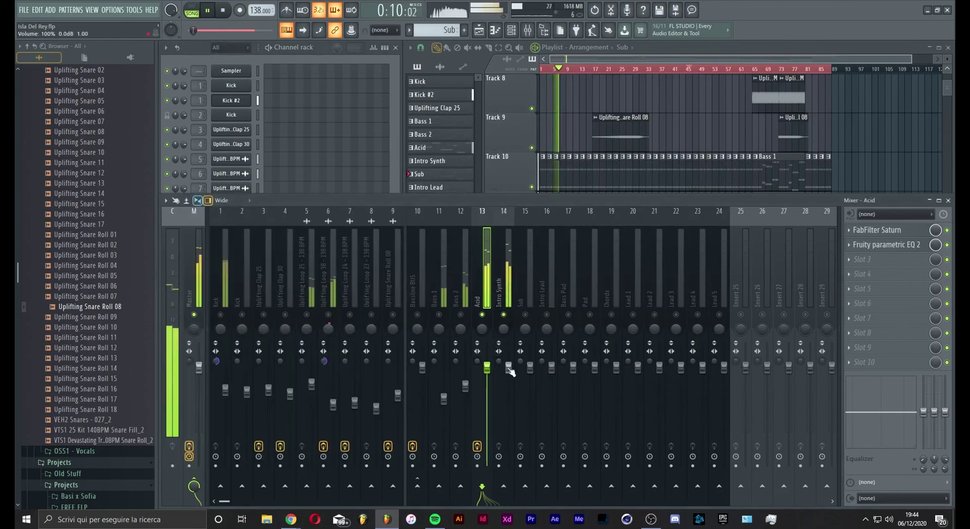
{"action": "left_click_drag", "start_coordinate": [510, 372], "coordinate": [508, 402]}
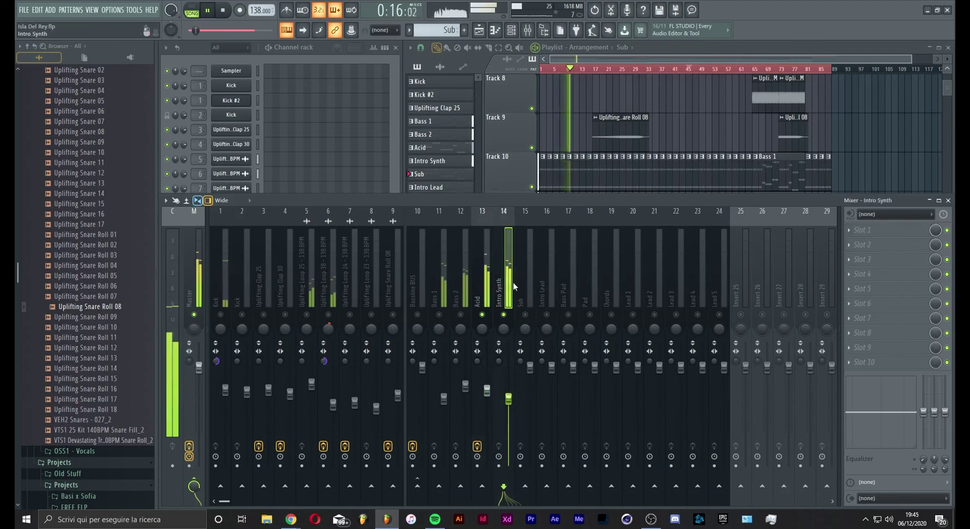
{"action": "left_click", "coordinate": [603, 48]}
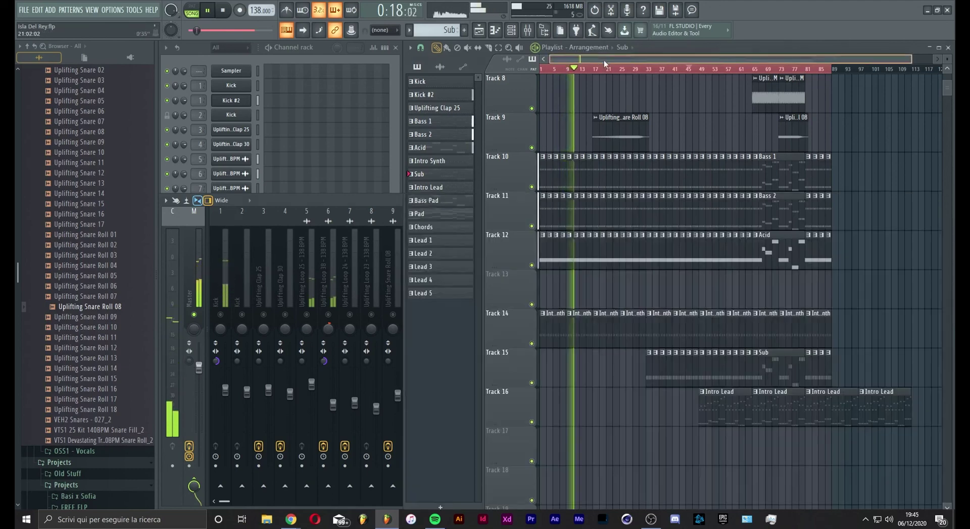
{"action": "key", "text": "F9"}
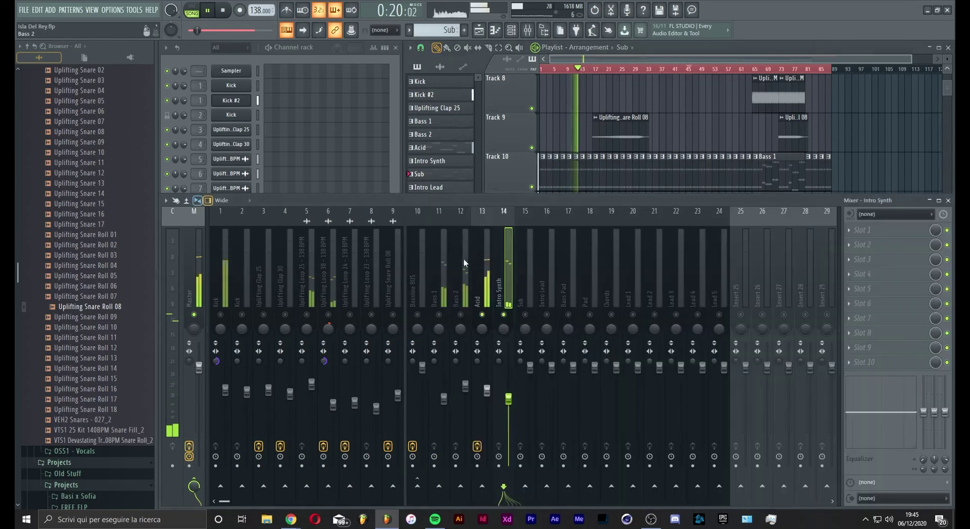